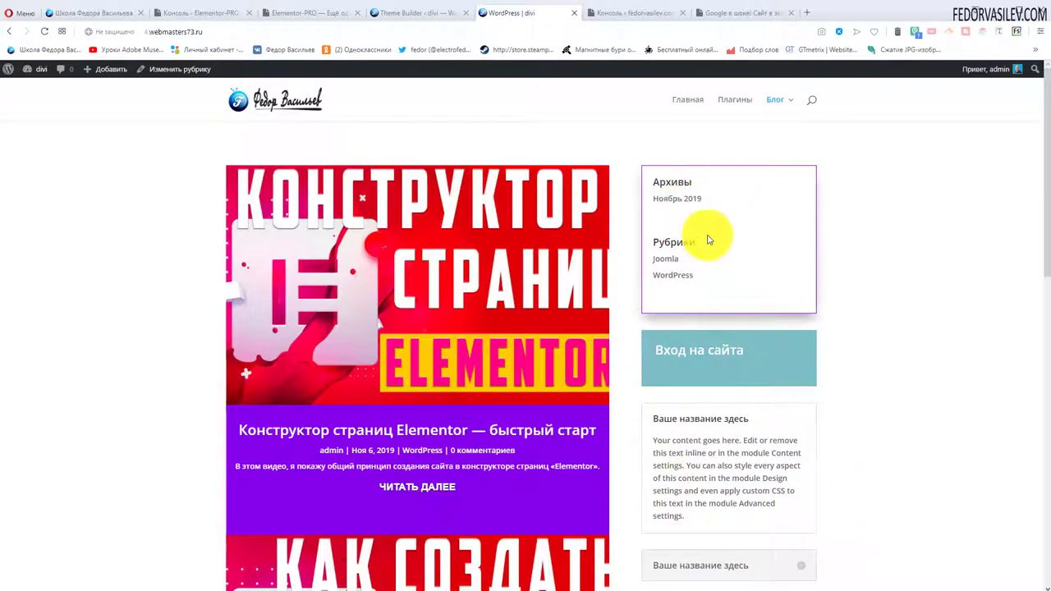
- Look through the sidebar widgets beside the posts on the example site's WordPress category page
{"action": "scroll", "coordinate": [664, 386], "scroll_direction": "down", "scroll_amount": 5}
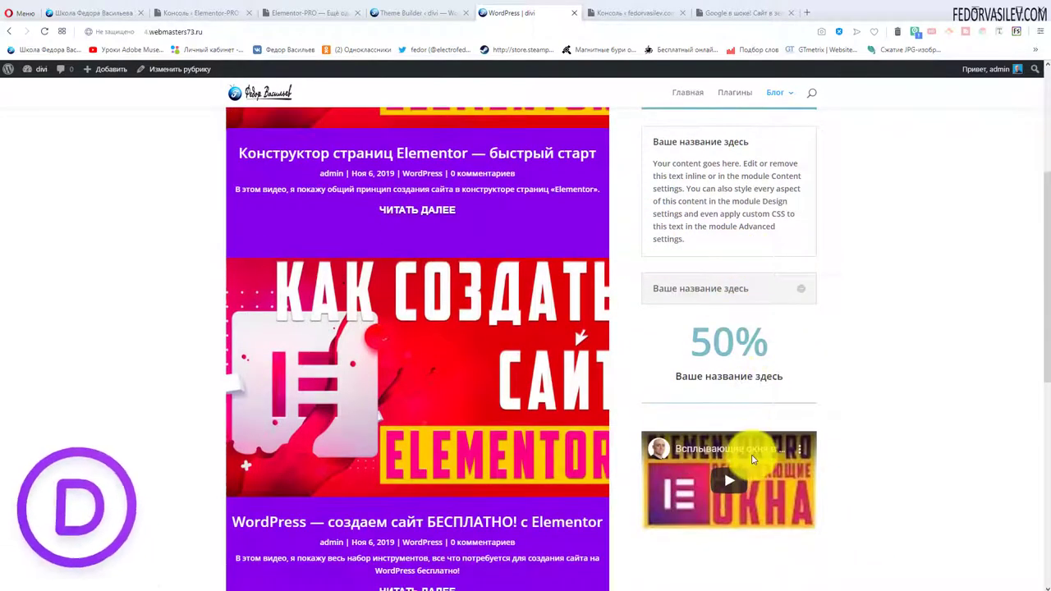
{"action": "scroll", "coordinate": [774, 434], "scroll_direction": "up", "scroll_amount": 5}
{"action": "scroll", "coordinate": [652, 321], "scroll_direction": "down", "scroll_amount": 6}
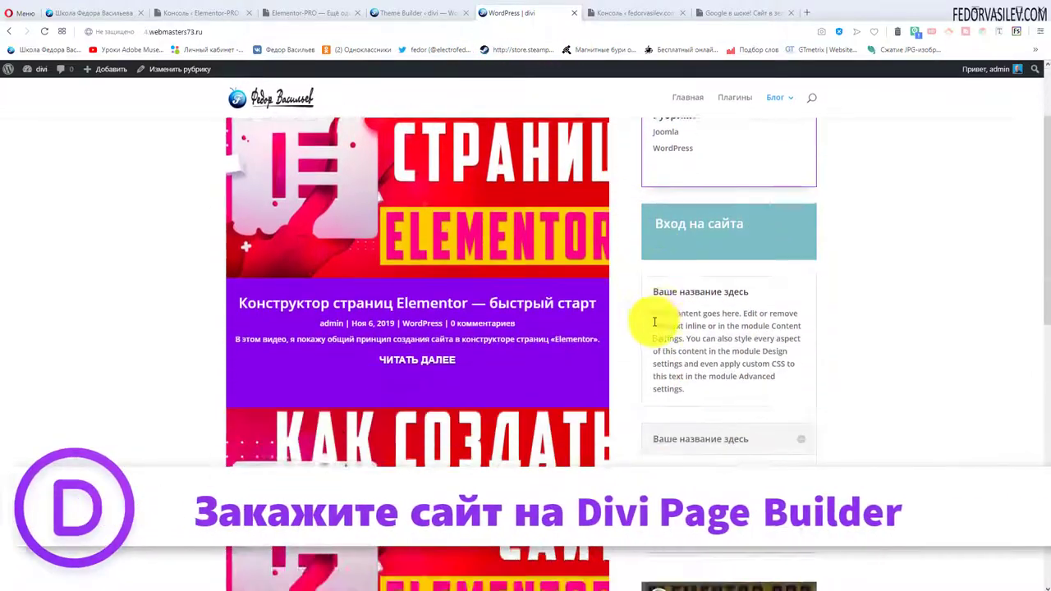
{"action": "scroll", "coordinate": [692, 411], "scroll_direction": "up", "scroll_amount": 6}
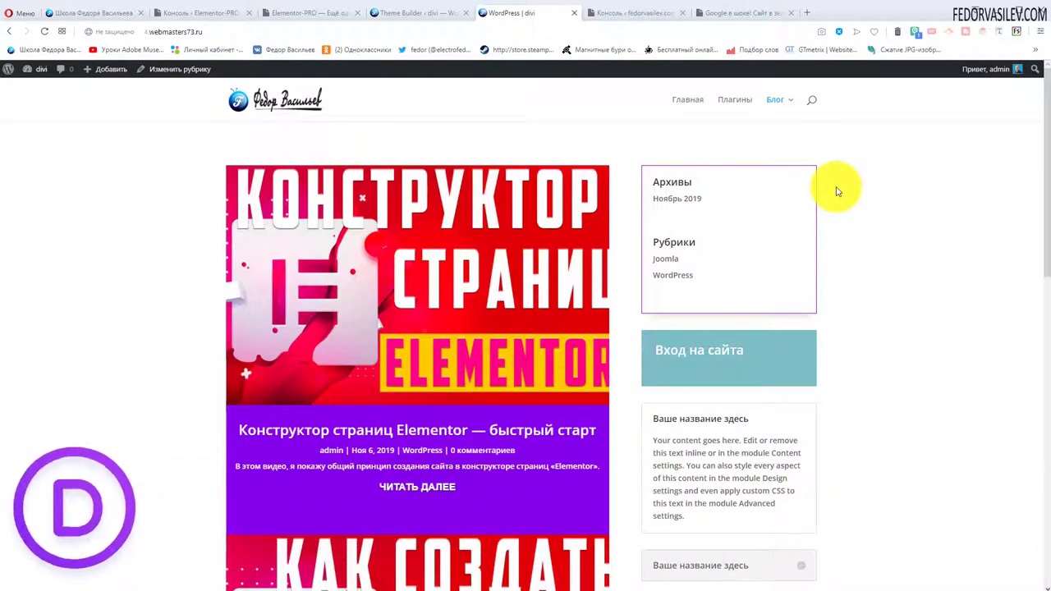
- Switch to the divi2.loc site, open its WordPress blog category page and look through the post list
{"action": "left_click", "coordinate": [718, 15]}
{"action": "mouse_move", "coordinate": [772, 100]}
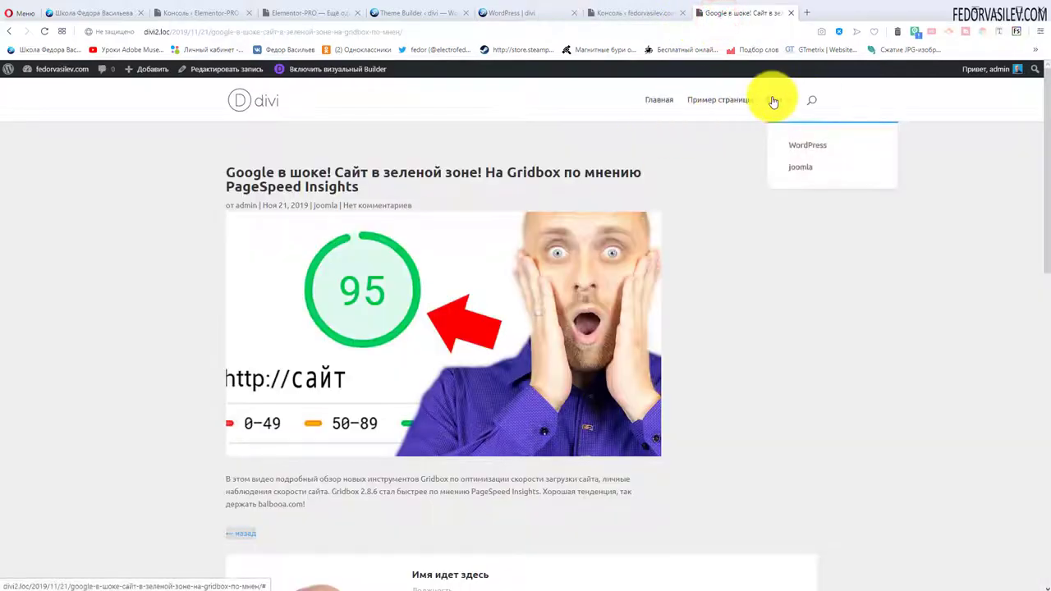
{"action": "left_click", "coordinate": [794, 146]}
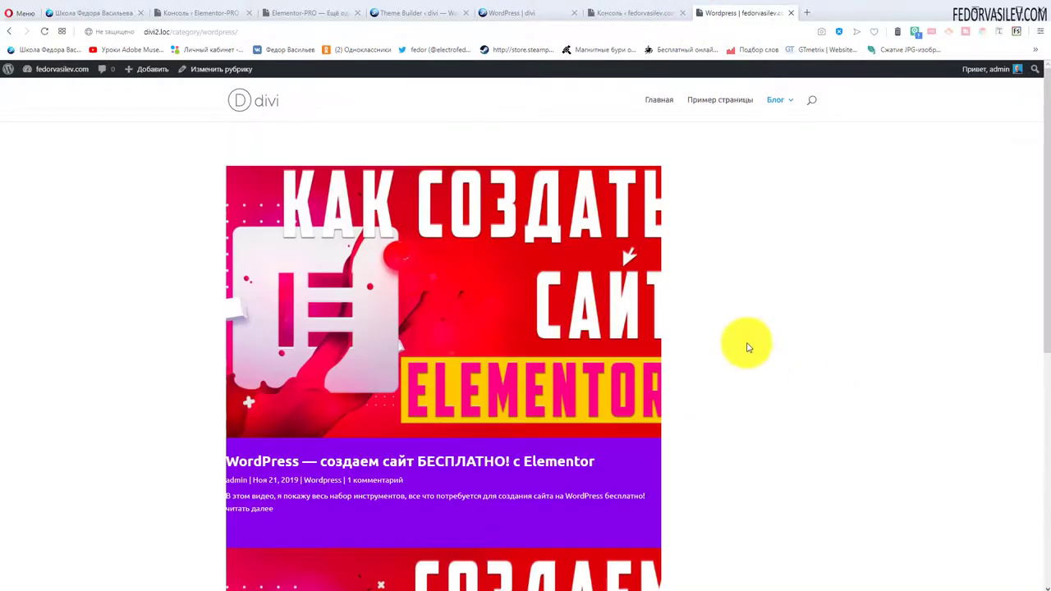
{"action": "scroll", "coordinate": [681, 271], "scroll_direction": "down", "scroll_amount": 4}
{"action": "scroll", "coordinate": [682, 271], "scroll_direction": "up", "scroll_amount": 4}
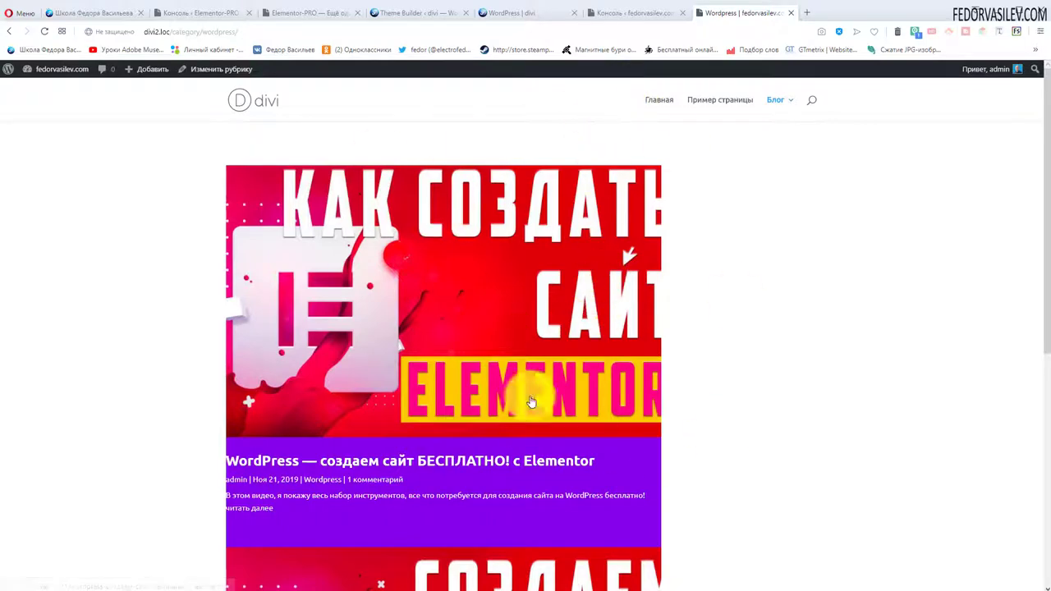
- Open the Divi Theme Builder in the admin console of divi2.loc
{"action": "left_click", "coordinate": [612, 13]}
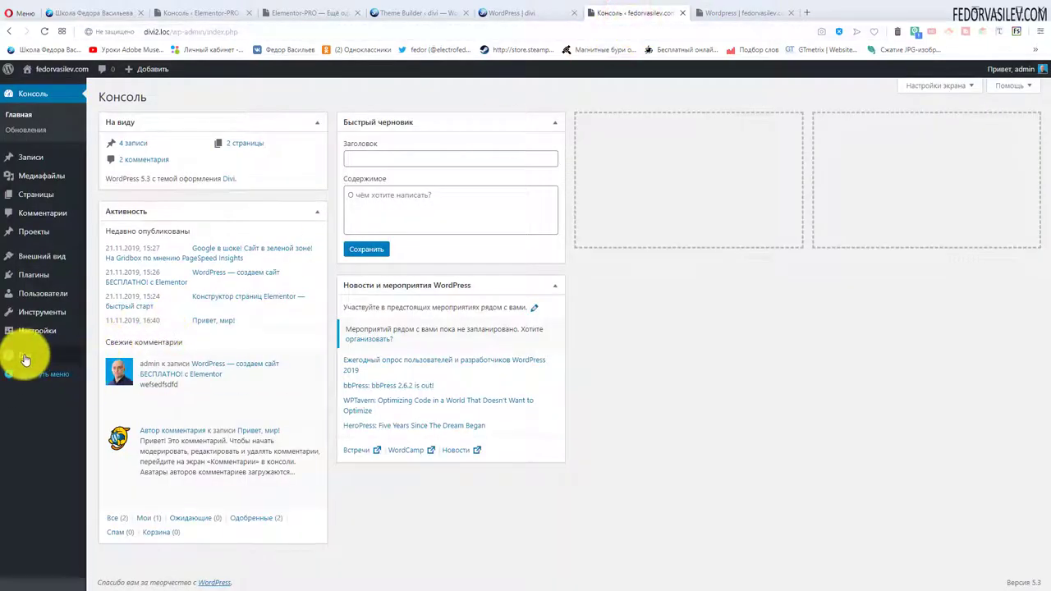
{"action": "mouse_move", "coordinate": [24, 359]}
{"action": "left_click", "coordinate": [127, 372]}
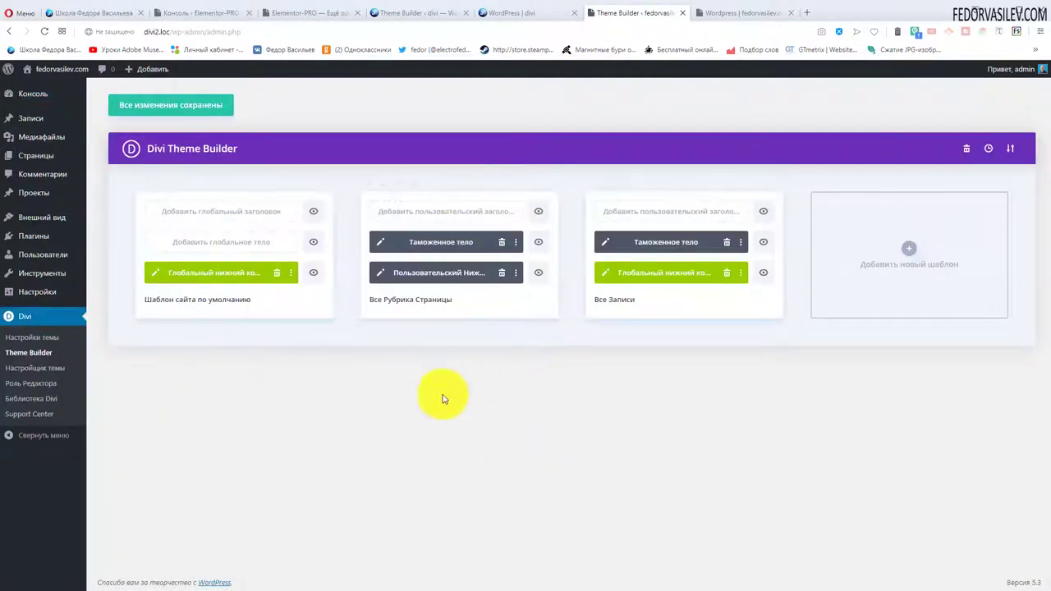
{"action": "left_click", "coordinate": [722, 13]}
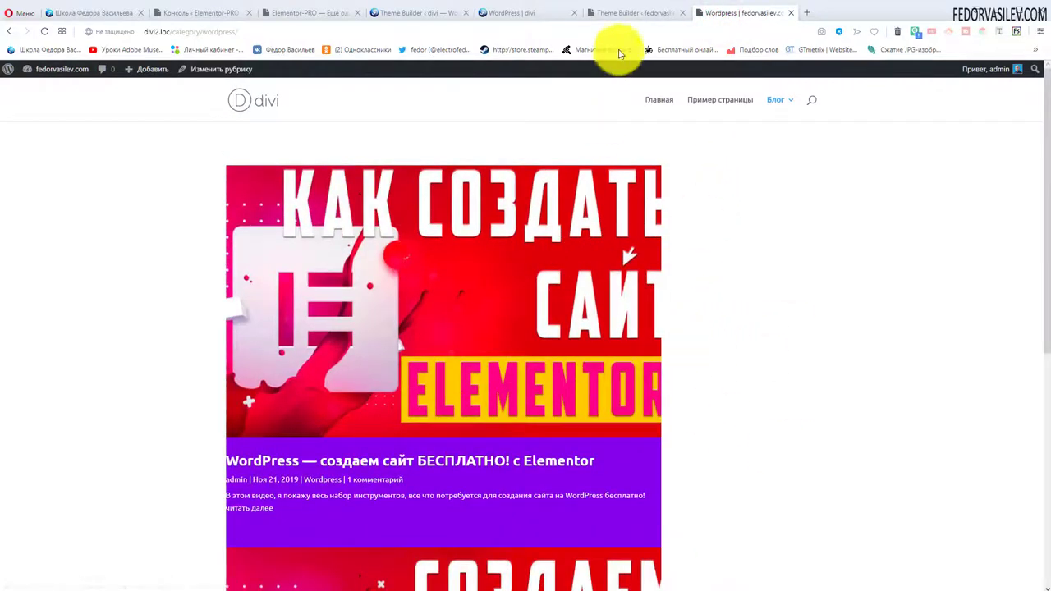
{"action": "left_click", "coordinate": [650, 11]}
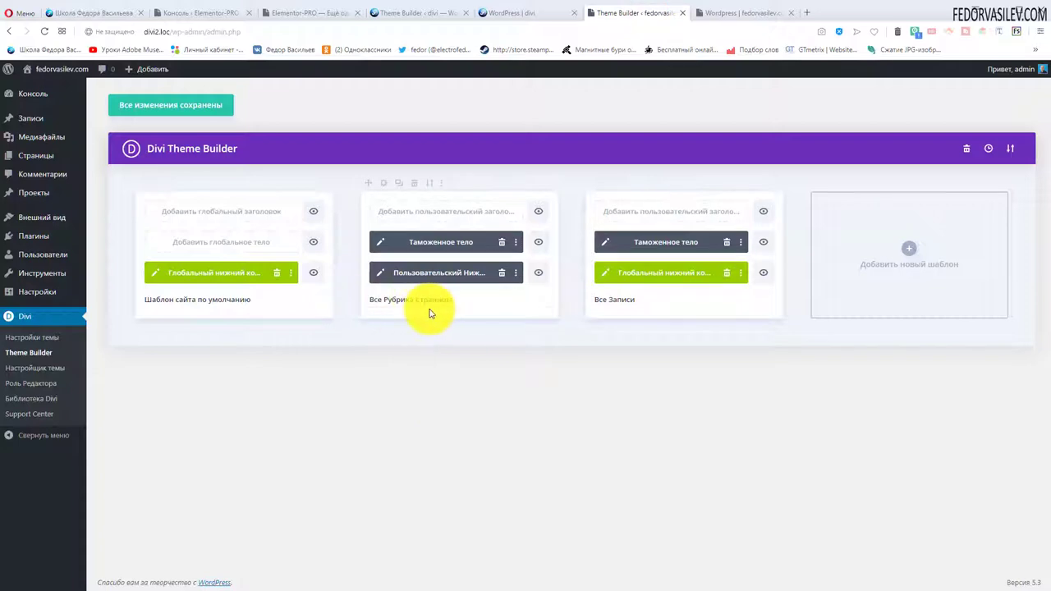
- Insert a Сайдбар module into the empty column of the custom body for the "Все Рубрика Страницы" template, using the Сайдбар widget area
{"action": "left_click", "coordinate": [380, 242]}
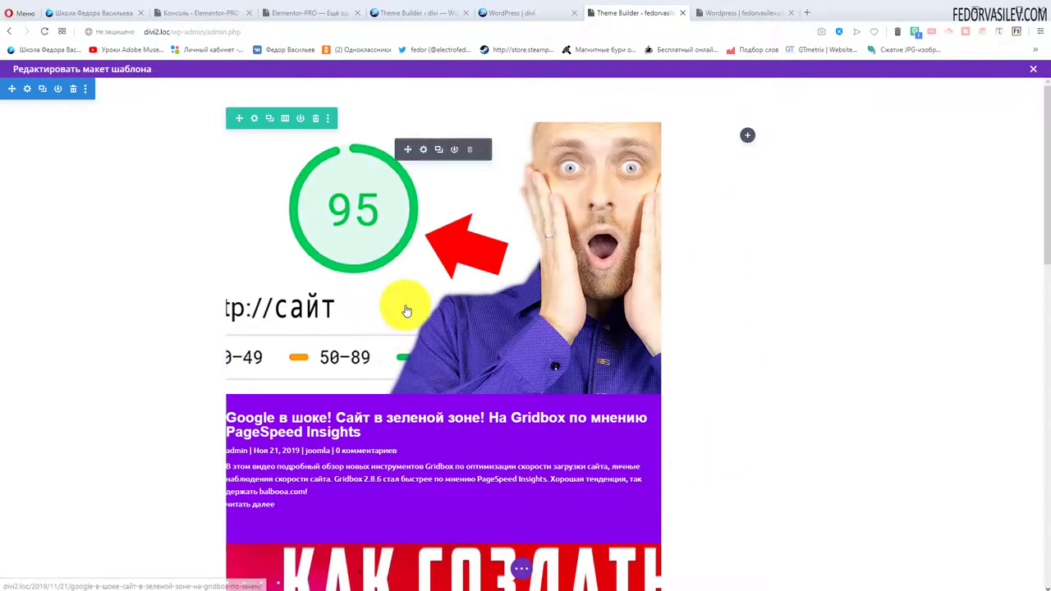
{"action": "left_click", "coordinate": [747, 146]}
{"action": "scroll", "coordinate": [725, 464], "scroll_direction": "down", "scroll_amount": 5}
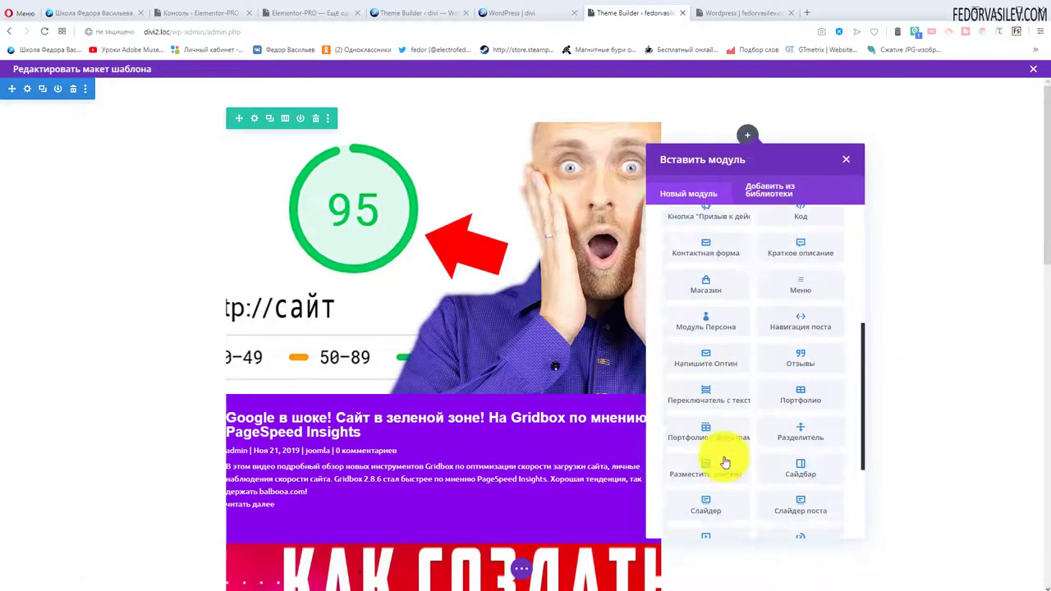
{"action": "left_click", "coordinate": [805, 471]}
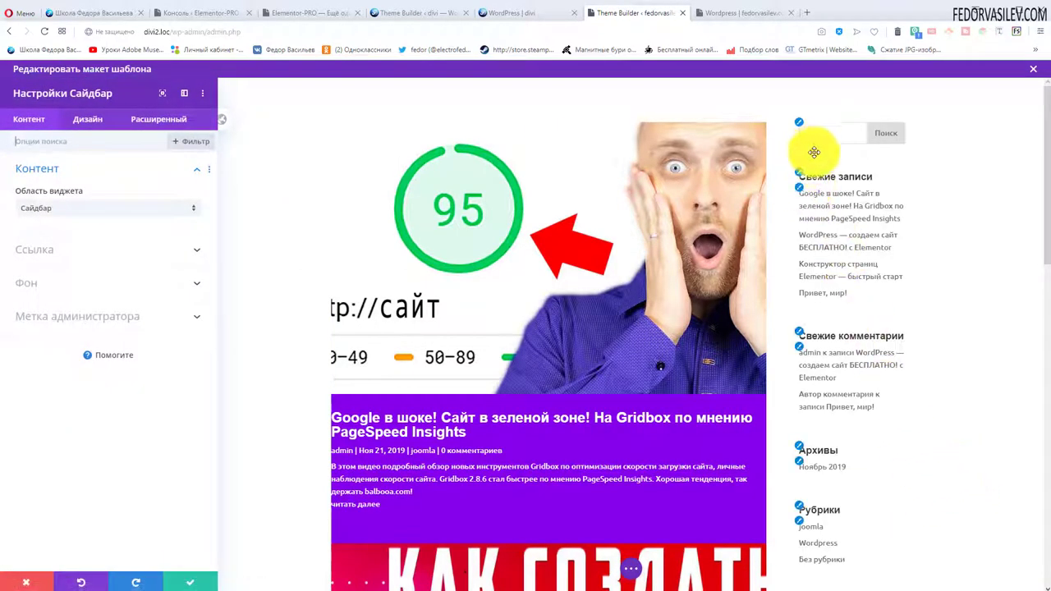
{"action": "left_click", "coordinate": [195, 574]}
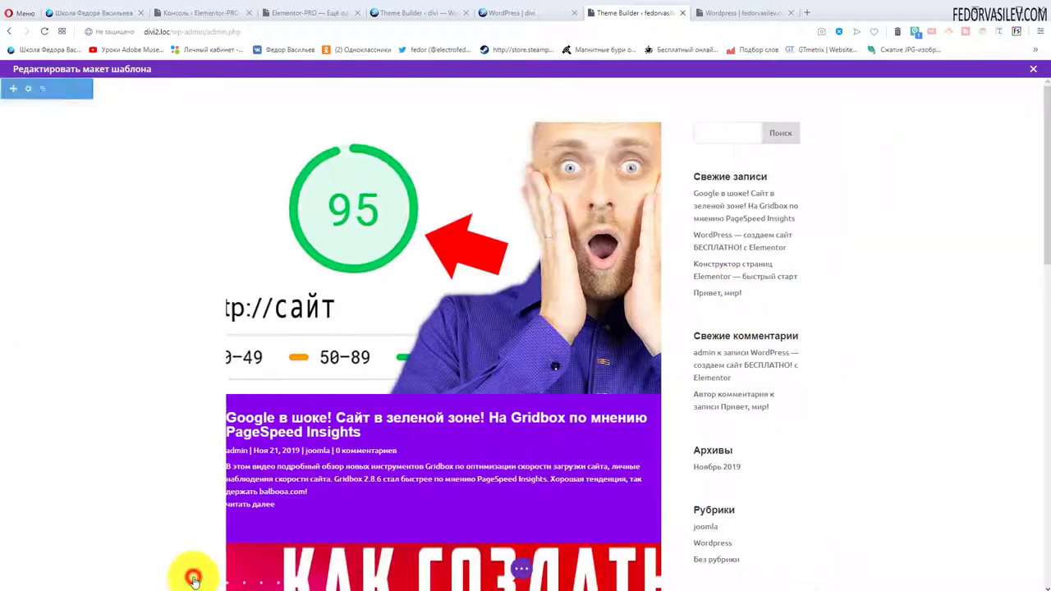
- Exit the category template's layout editor with its changes saved, and save the Theme Builder changes
{"action": "scroll", "coordinate": [751, 246], "scroll_direction": "down", "scroll_amount": 2}
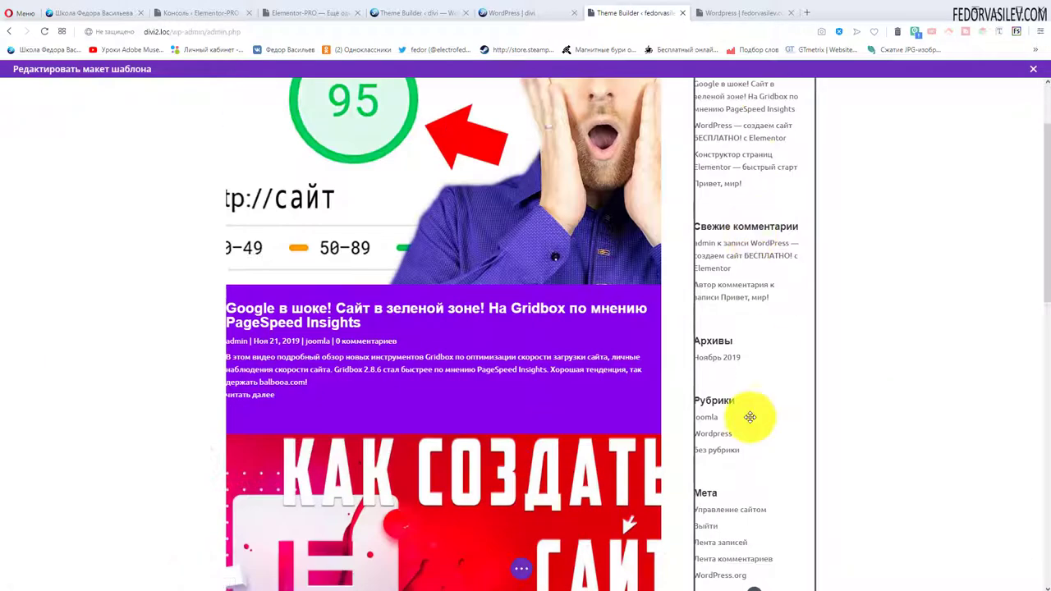
{"action": "scroll", "coordinate": [755, 417], "scroll_direction": "down", "scroll_amount": 1}
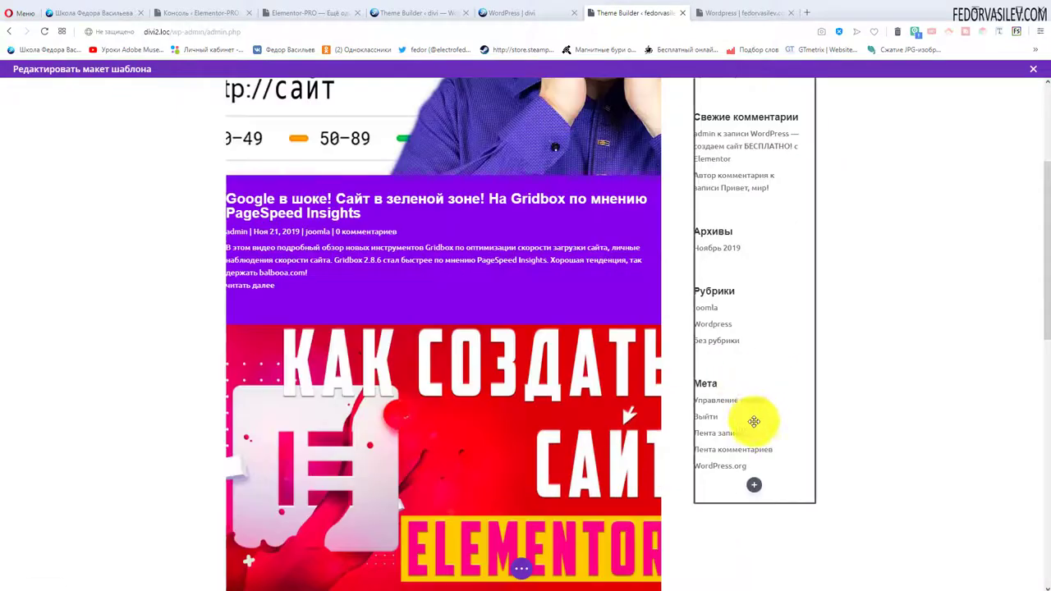
{"action": "scroll", "coordinate": [757, 427], "scroll_direction": "up", "scroll_amount": 3}
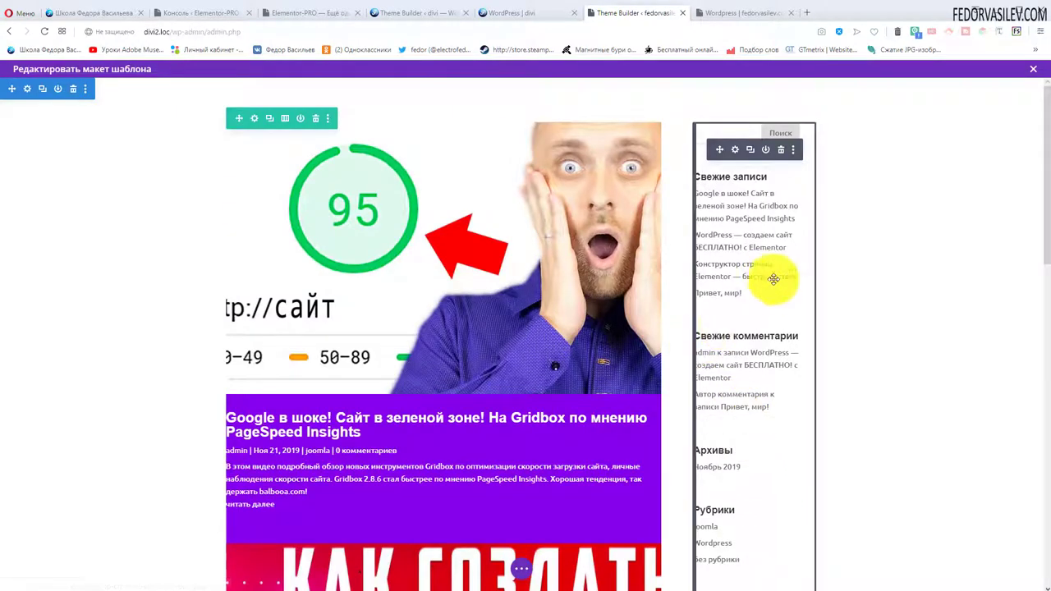
{"action": "left_click", "coordinate": [1033, 69]}
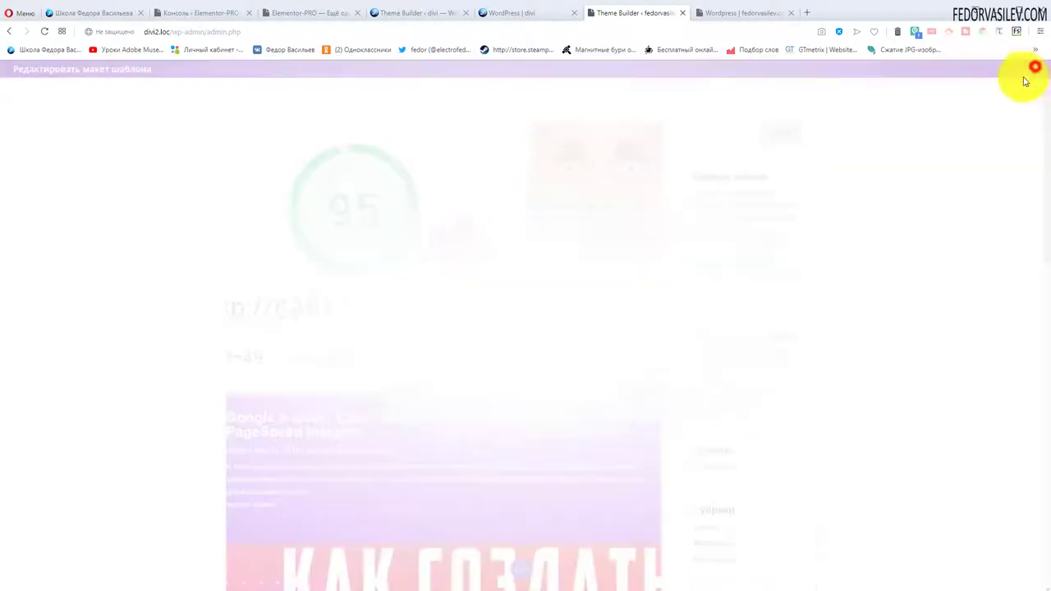
{"action": "left_click", "coordinate": [583, 399]}
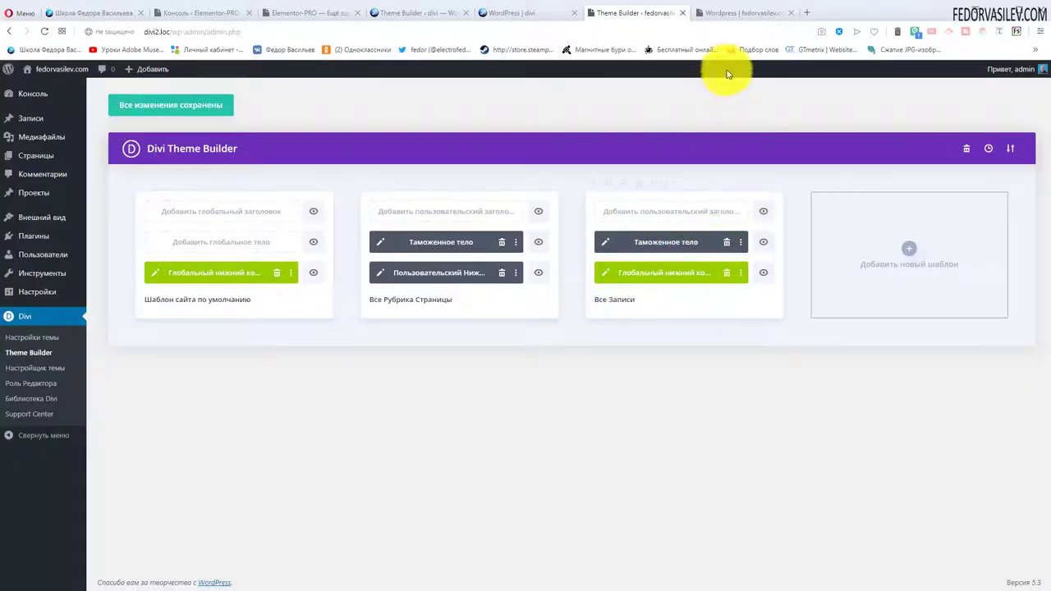
{"action": "left_click", "coordinate": [737, 13]}
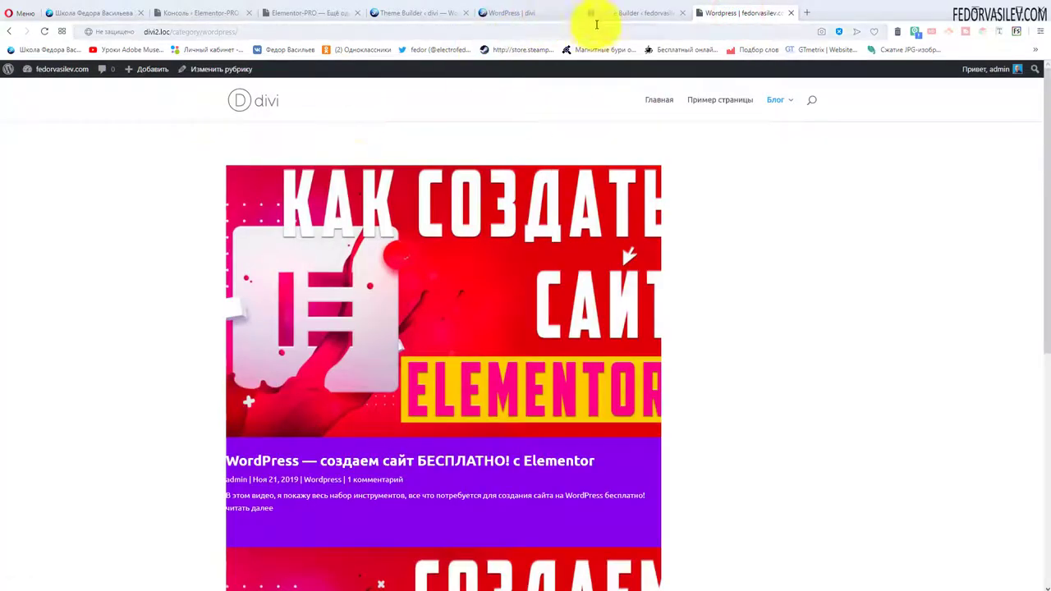
{"action": "left_click", "coordinate": [625, 13]}
{"action": "left_click", "coordinate": [227, 102]}
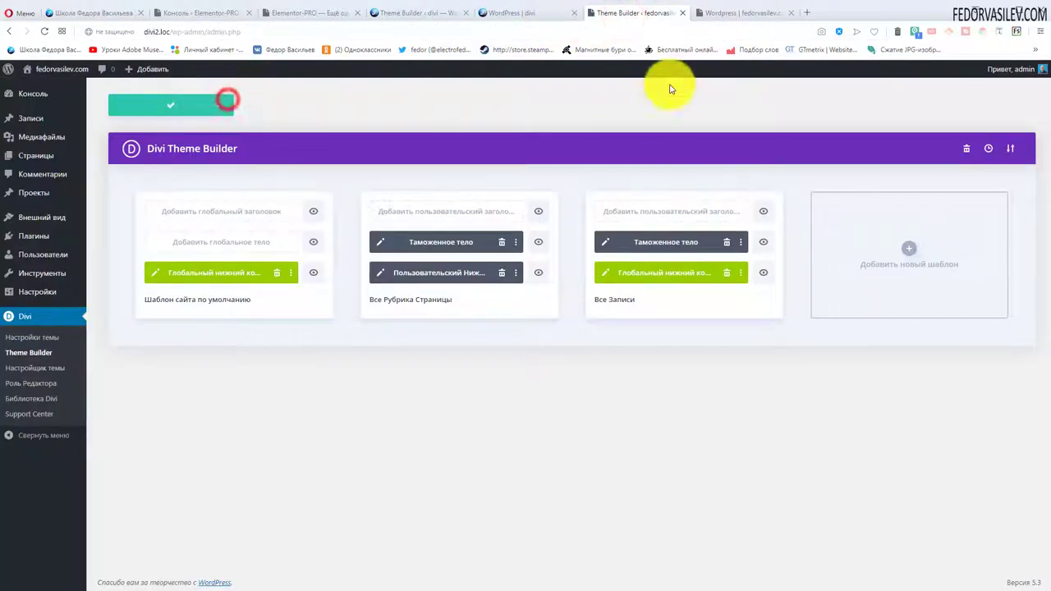
- Reload the WordPress category page to check its sidebar, and open the post "WordPress — создаем сайт БЕСПЛАТНО! с Elementor" to view its layout
{"action": "left_click", "coordinate": [726, 13]}
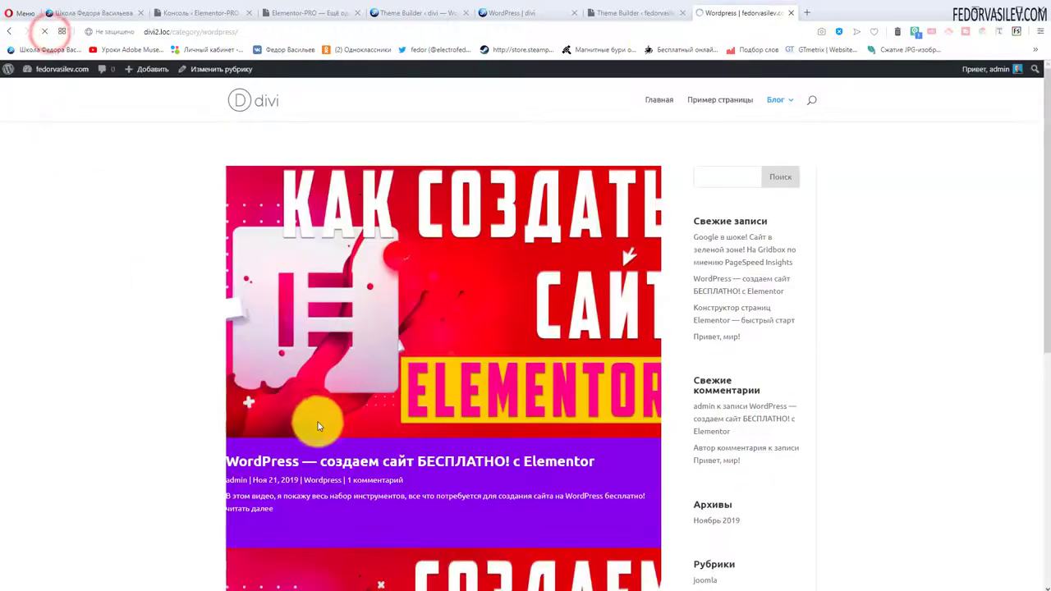
{"action": "scroll", "coordinate": [720, 305], "scroll_direction": "down", "scroll_amount": 10}
{"action": "scroll", "coordinate": [720, 230], "scroll_direction": "up", "scroll_amount": 10}
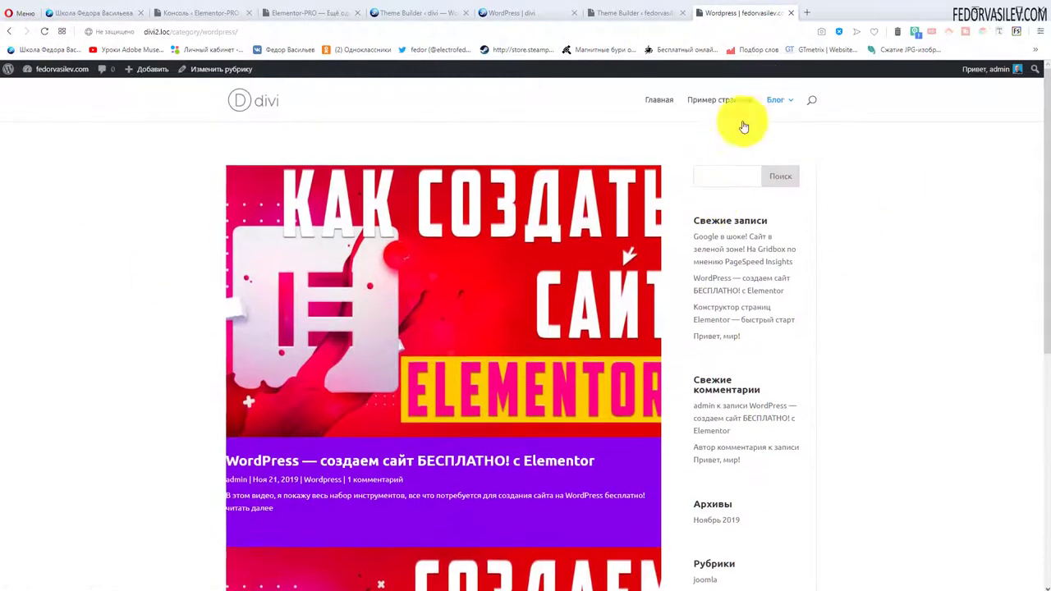
{"action": "left_click", "coordinate": [466, 242]}
{"action": "scroll", "coordinate": [697, 246], "scroll_direction": "down", "scroll_amount": 2}
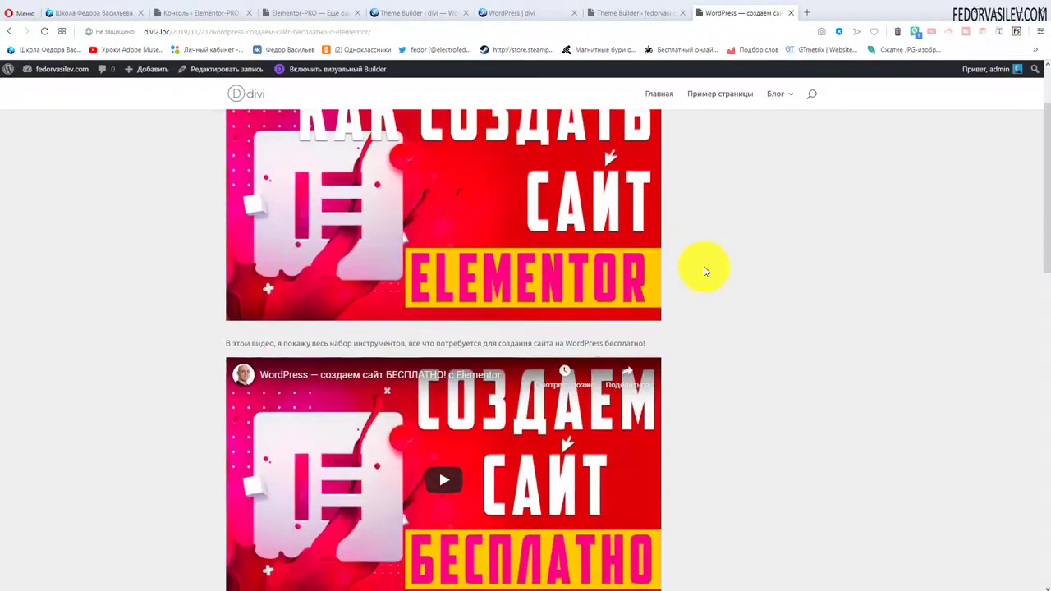
{"action": "scroll", "coordinate": [703, 270], "scroll_direction": "up", "scroll_amount": 2}
- Insert a Сайдбар module into the empty column of the custom body for the "Все Записи" template in the Theme Builder
{"action": "left_click", "coordinate": [622, 13]}
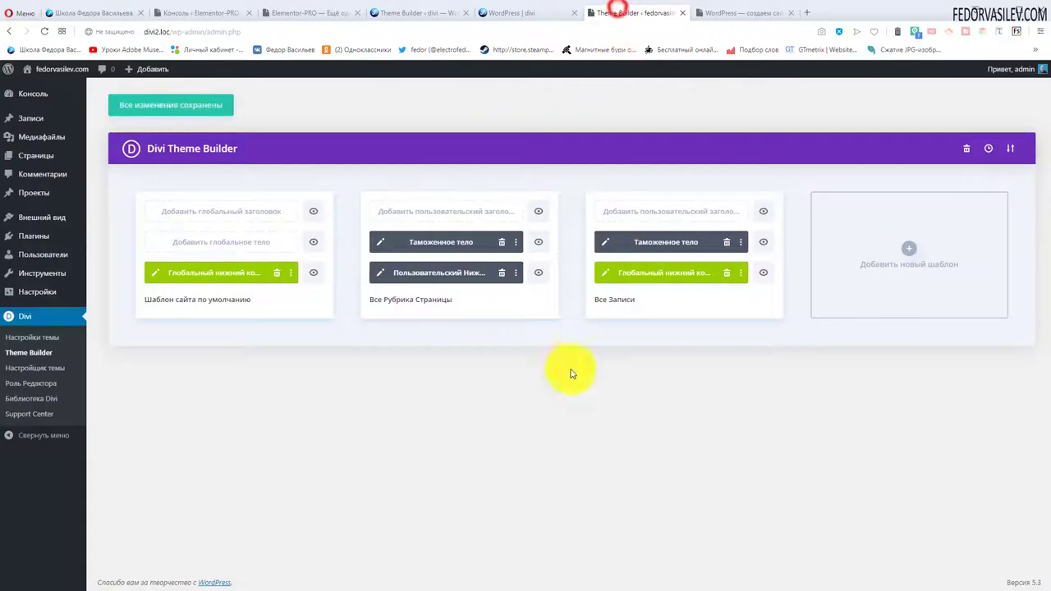
{"action": "left_click", "coordinate": [604, 242]}
{"action": "left_click", "coordinate": [750, 135]}
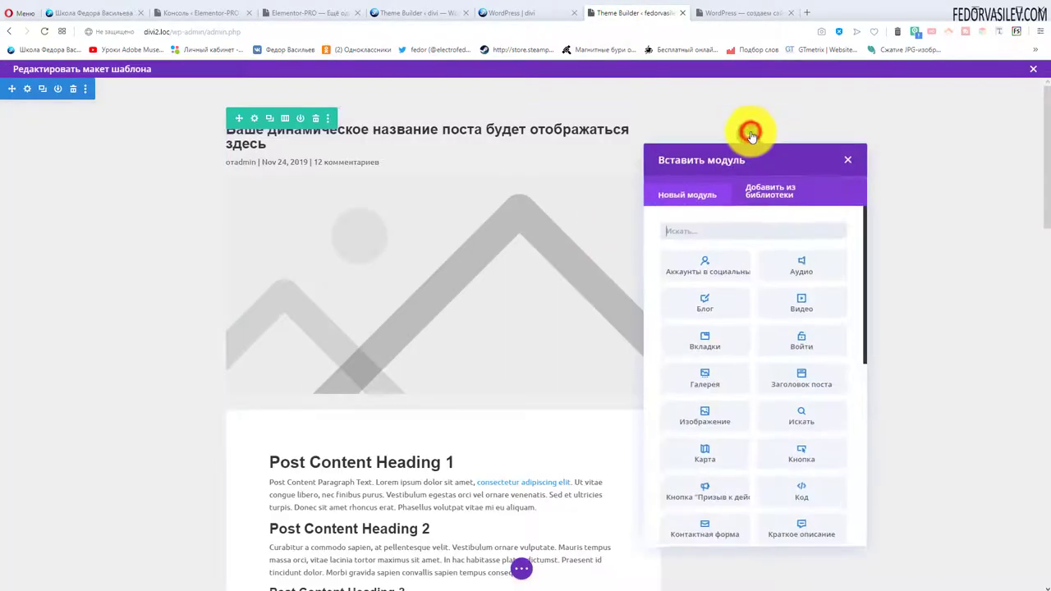
{"action": "scroll", "coordinate": [759, 279], "scroll_direction": "down", "scroll_amount": 5}
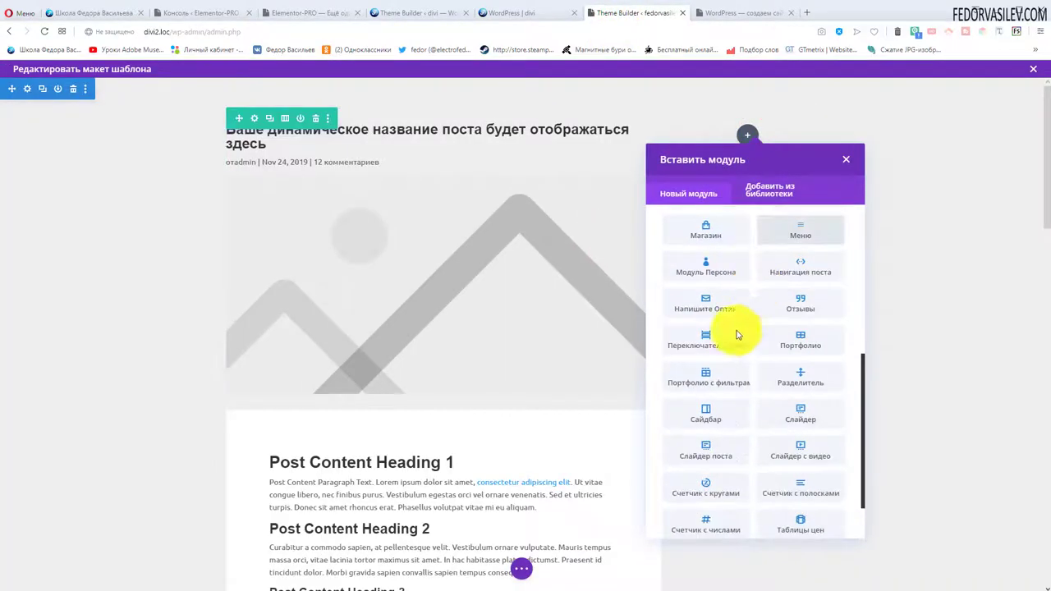
{"action": "left_click", "coordinate": [788, 414]}
{"action": "left_click_drag", "start_coordinate": [710, 353], "coordinate": [522, 405]}
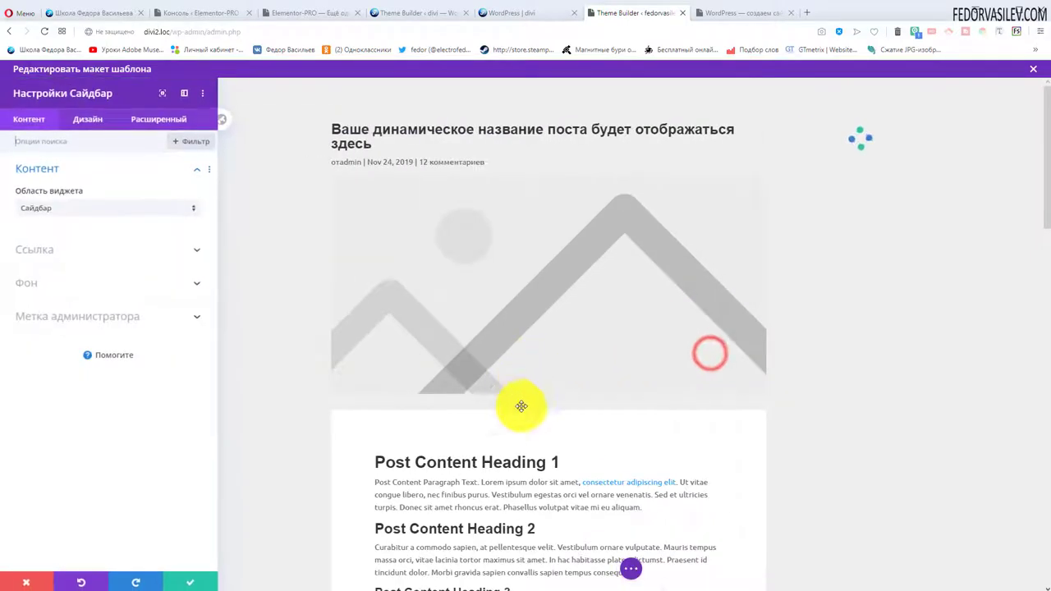
{"action": "left_click", "coordinate": [203, 585]}
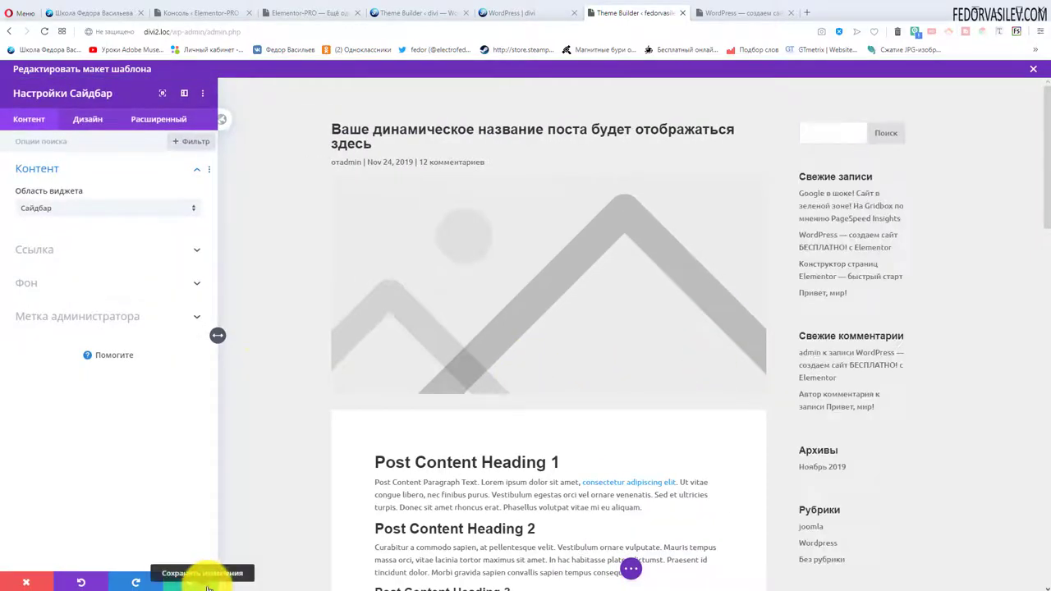
- Examine the Сайдбар module's widget area and design options, and look over the post layout alongside it
{"action": "left_click", "coordinate": [65, 208]}
{"action": "left_click", "coordinate": [83, 119]}
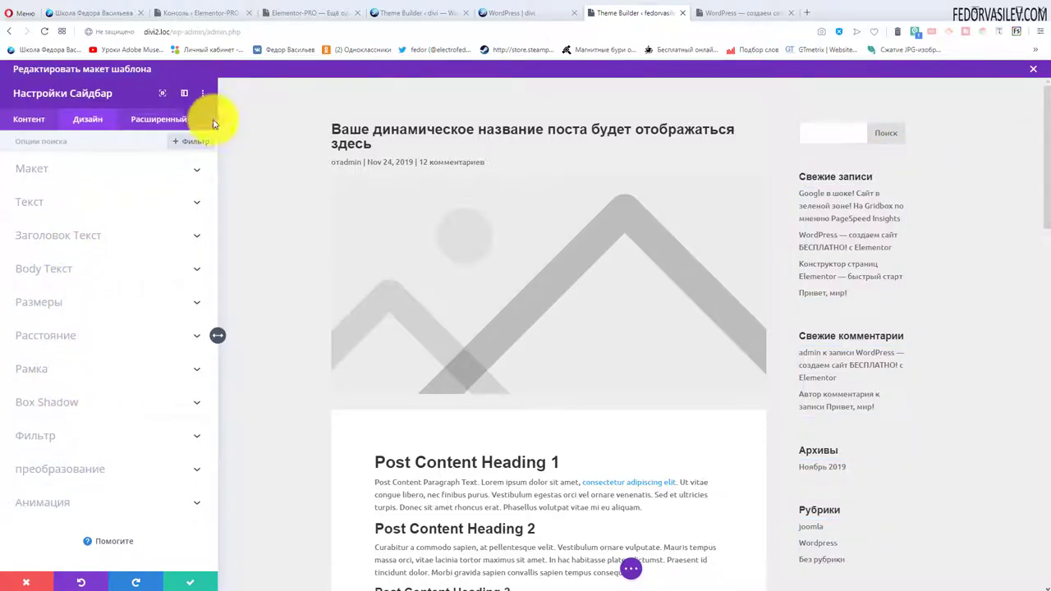
{"action": "scroll", "coordinate": [822, 446], "scroll_direction": "down", "scroll_amount": 7}
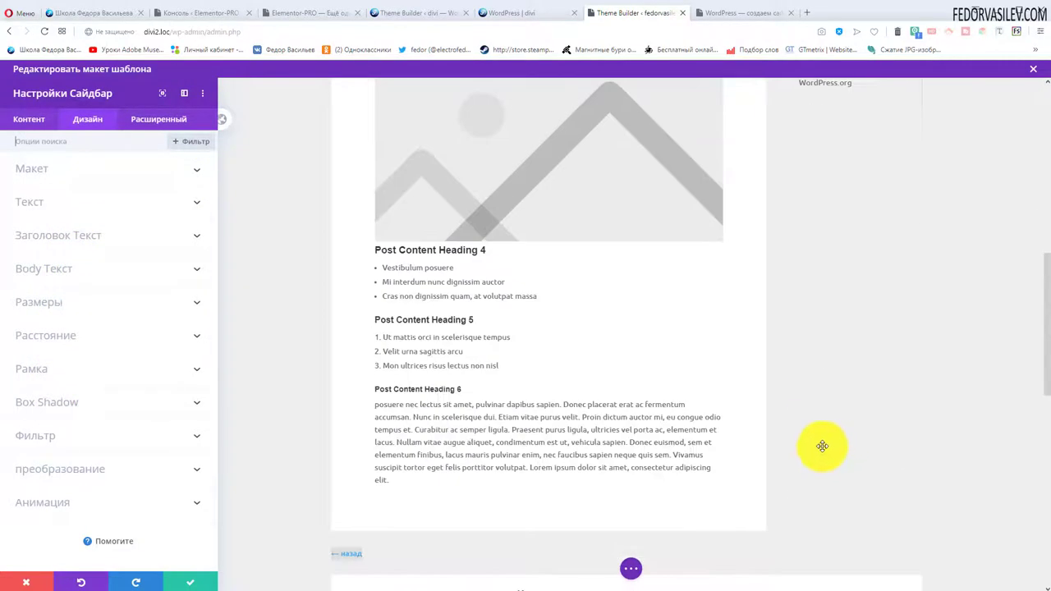
{"action": "scroll", "coordinate": [822, 446], "scroll_direction": "down", "scroll_amount": 5}
{"action": "scroll", "coordinate": [809, 446], "scroll_direction": "up", "scroll_amount": 10}
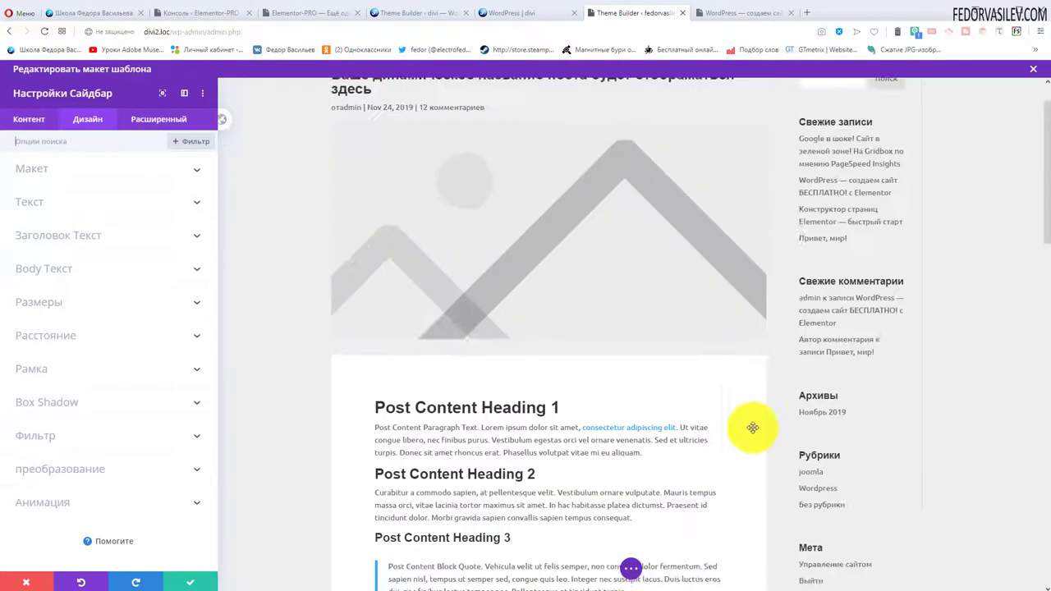
{"action": "scroll", "coordinate": [752, 427], "scroll_direction": "up", "scroll_amount": 1}
- Save the Сайдбар module's settings and exit the post template's layout editor with its changes saved
{"action": "left_click", "coordinate": [190, 583]}
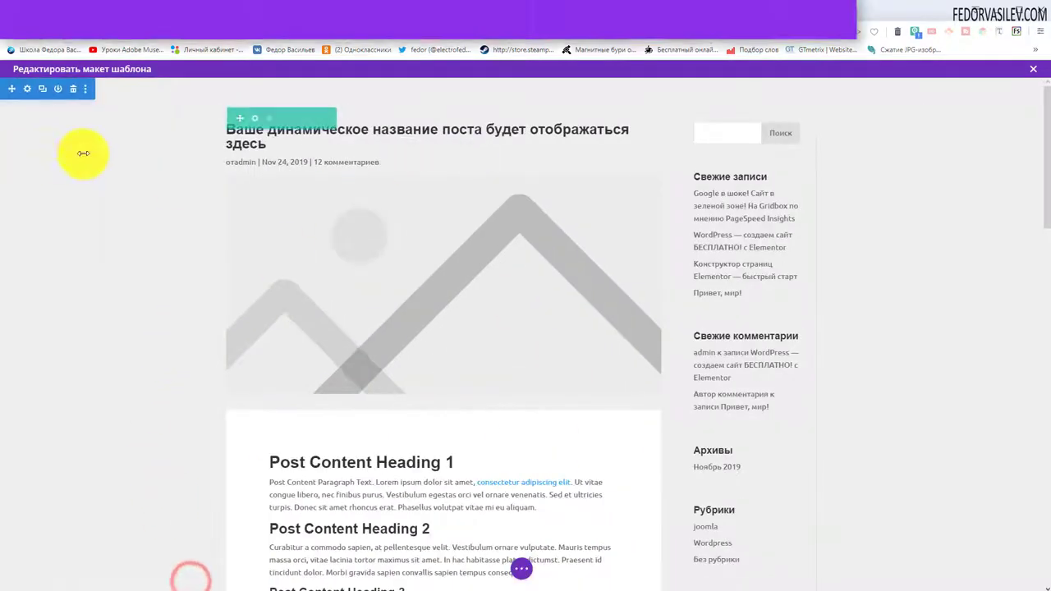
{"action": "left_click", "coordinate": [1032, 69]}
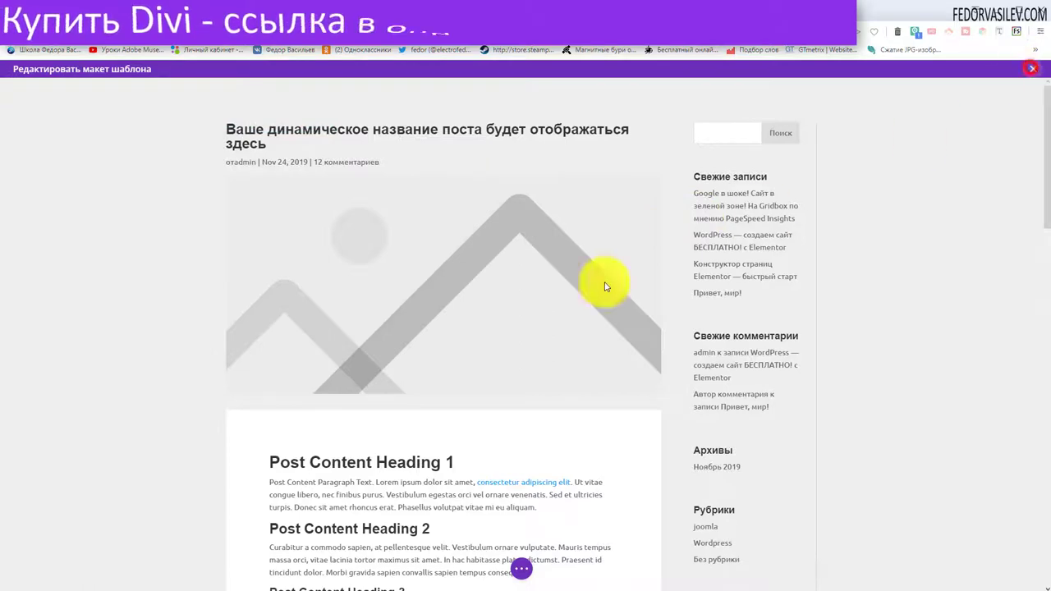
{"action": "left_click", "coordinate": [550, 401]}
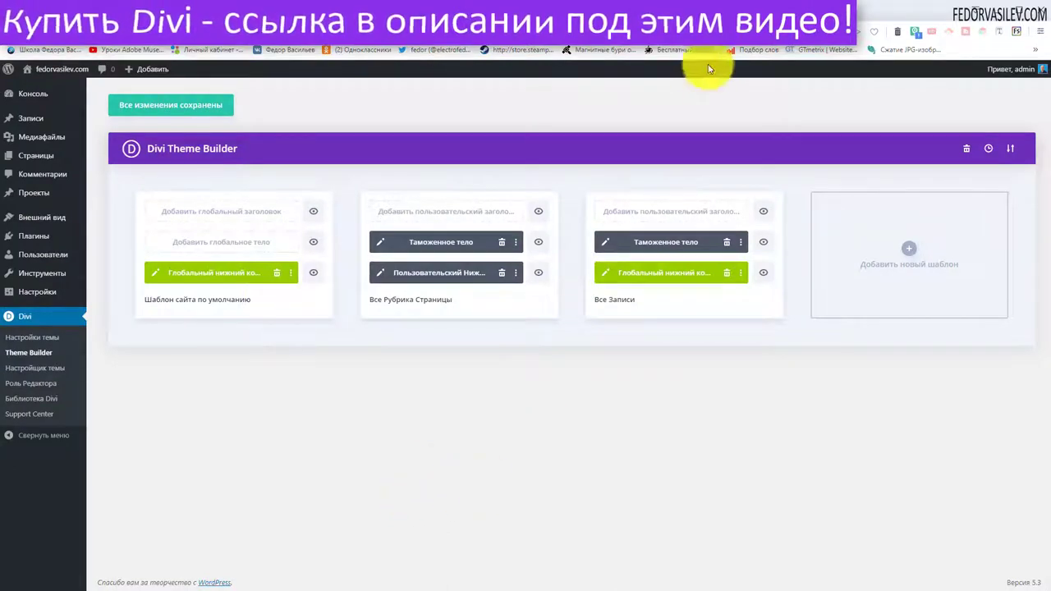
- Save the Theme Builder changes and check the post page with its new sidebar, from the title down to the comments
{"action": "left_click", "coordinate": [146, 105]}
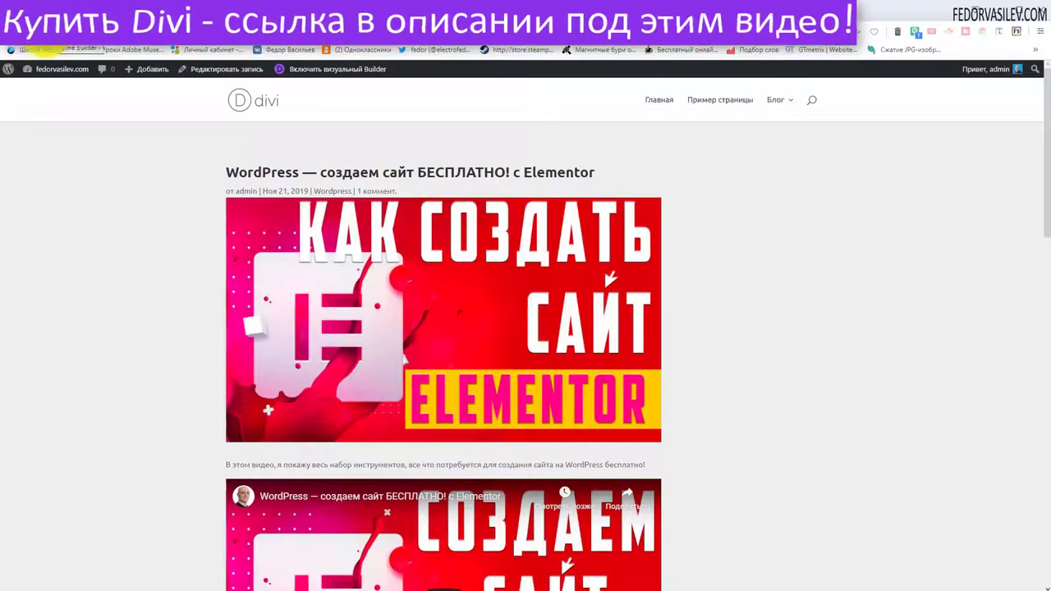
{"action": "scroll", "coordinate": [664, 425], "scroll_direction": "down", "scroll_amount": 15}
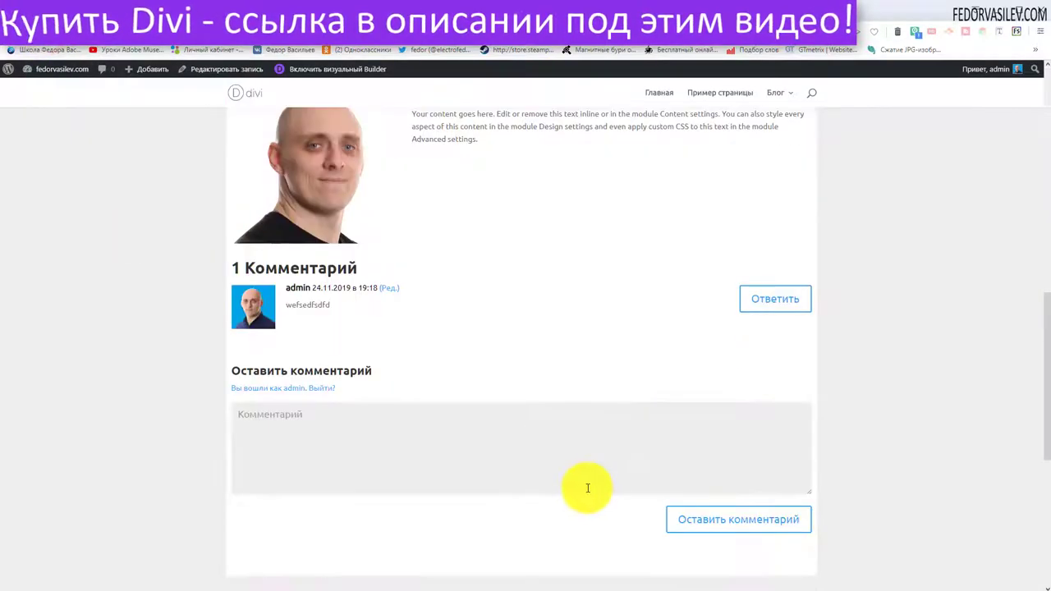
{"action": "scroll", "coordinate": [542, 449], "scroll_direction": "up", "scroll_amount": 15}
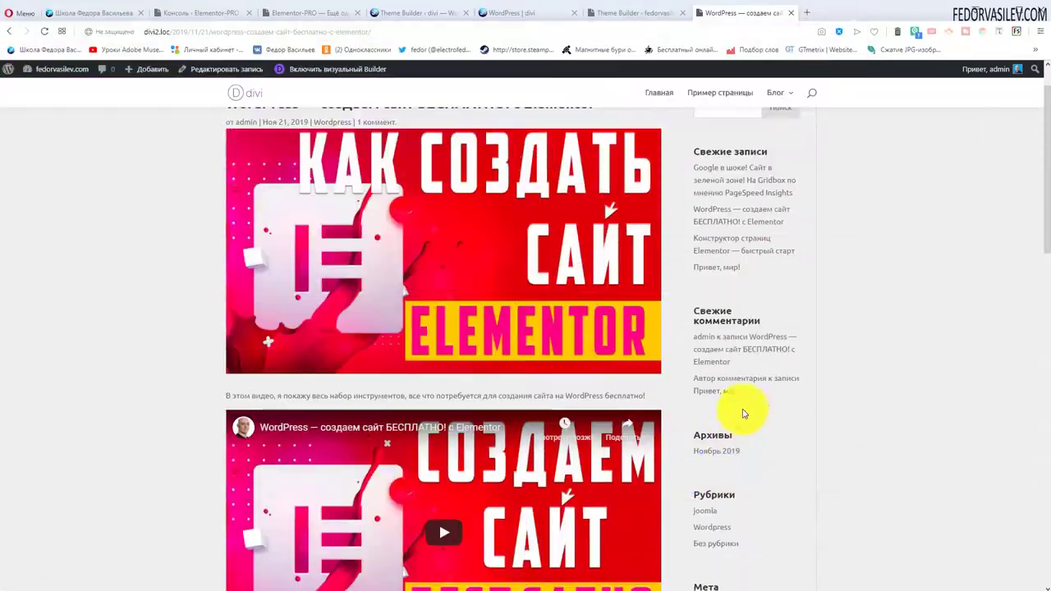
{"action": "scroll", "coordinate": [764, 345], "scroll_direction": "up", "scroll_amount": 1}
{"action": "scroll", "coordinate": [788, 324], "scroll_direction": "down", "scroll_amount": 3}
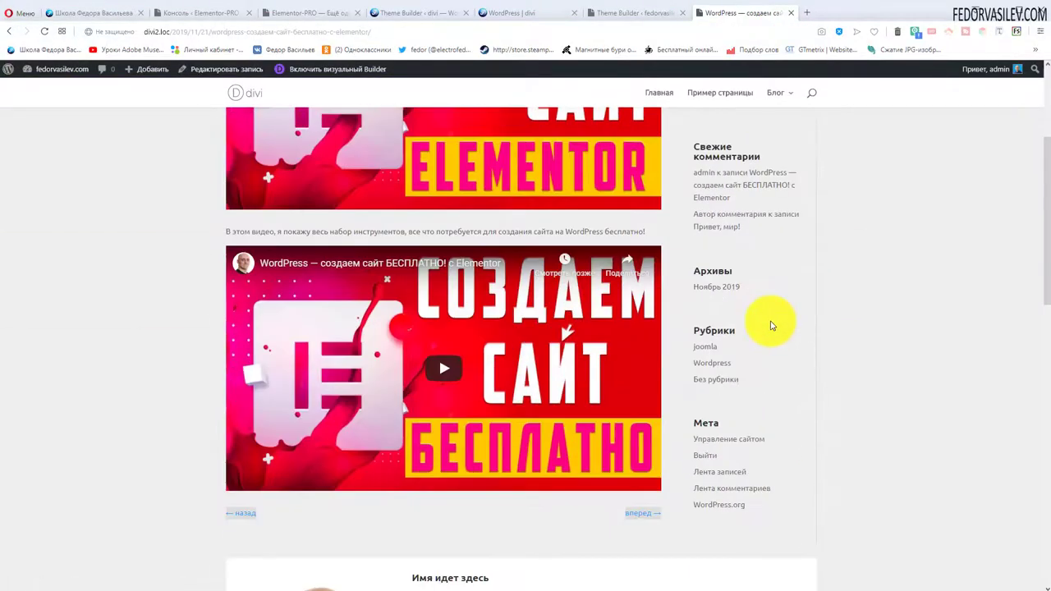
{"action": "scroll", "coordinate": [788, 316], "scroll_direction": "down", "scroll_amount": 1}
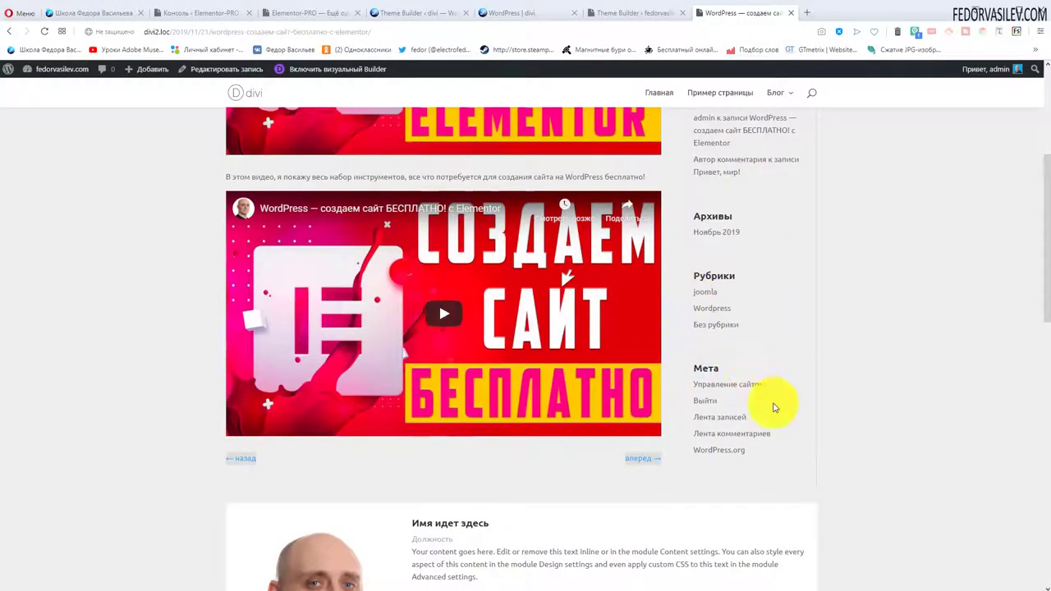
- Examine the search field in the post's sidebar and look over the full page again
{"action": "scroll", "coordinate": [755, 402], "scroll_direction": "up", "scroll_amount": 5}
{"action": "left_click", "coordinate": [736, 180]}
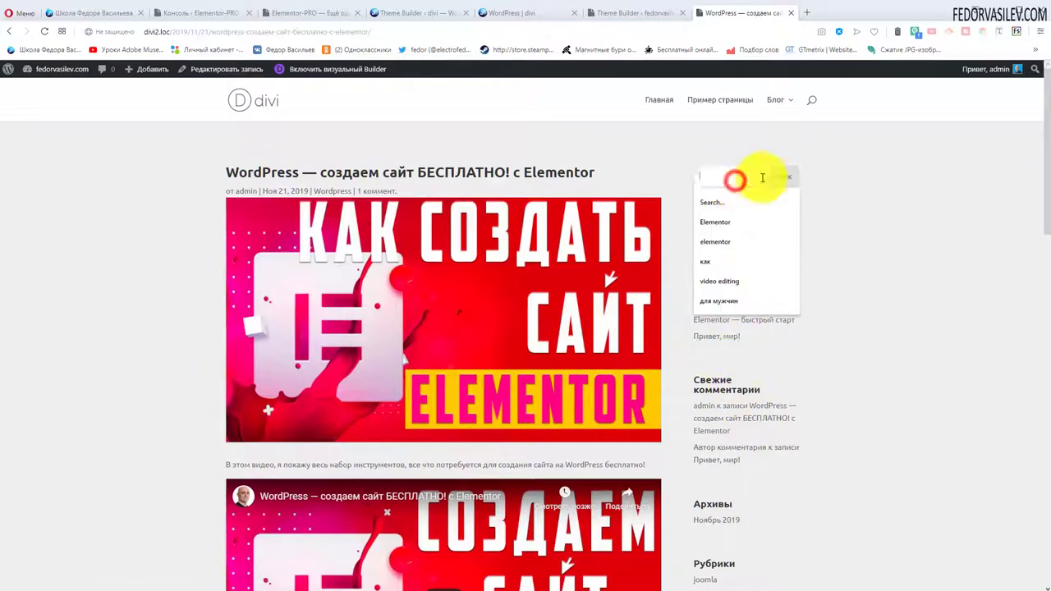
{"action": "left_click", "coordinate": [868, 174]}
{"action": "left_click", "coordinate": [814, 99]}
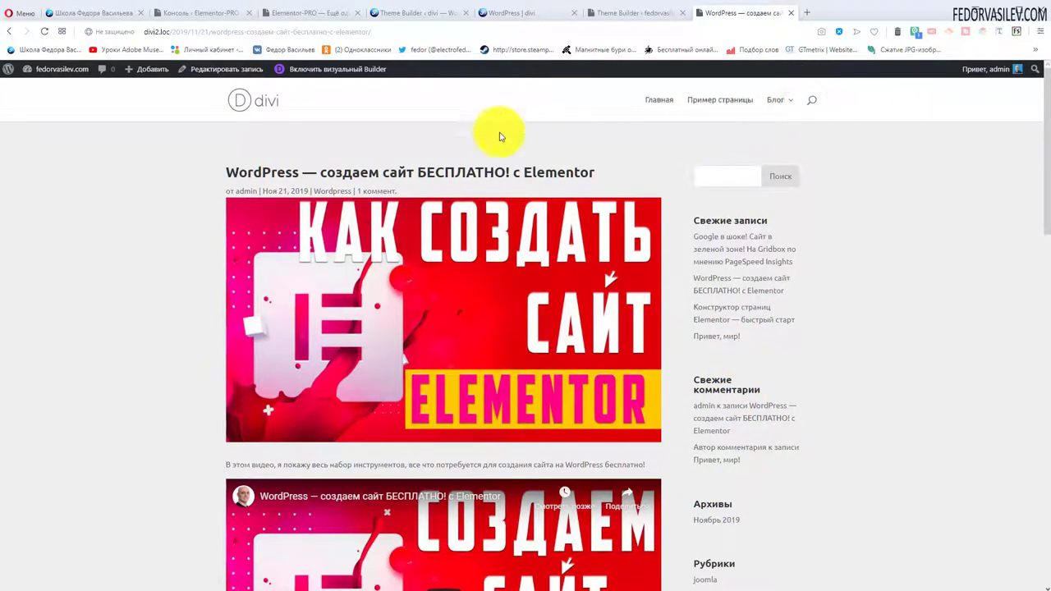
{"action": "scroll", "coordinate": [486, 181], "scroll_direction": "down", "scroll_amount": 15}
{"action": "scroll", "coordinate": [462, 191], "scroll_direction": "up", "scroll_amount": 15}
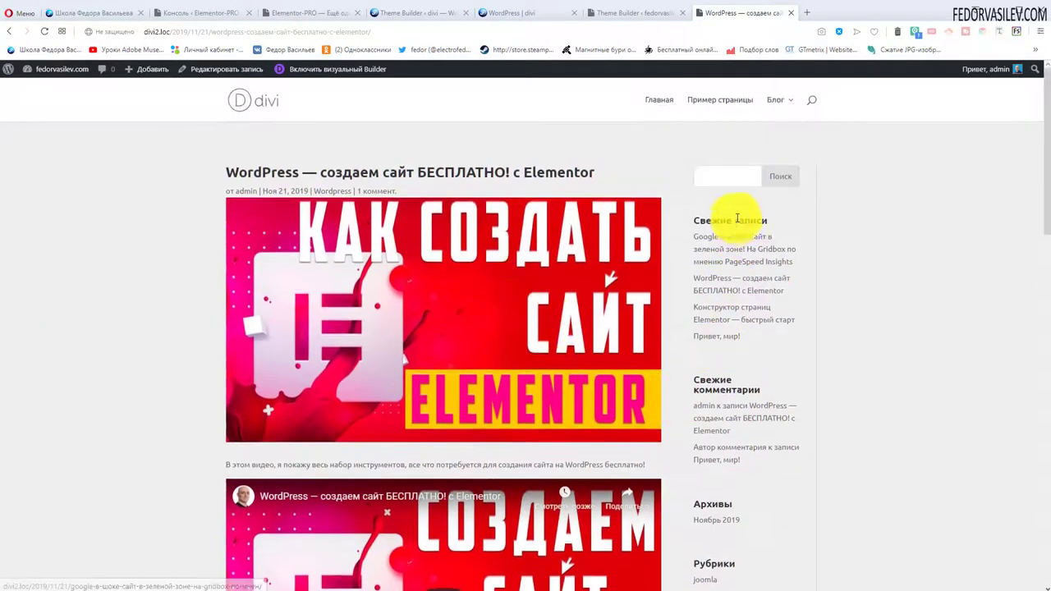
{"action": "left_click", "coordinate": [711, 177]}
- Open the site's Виджеты admin page and review the available widgets and the contents of the Сайдбар area
{"action": "left_click", "coordinate": [645, 18]}
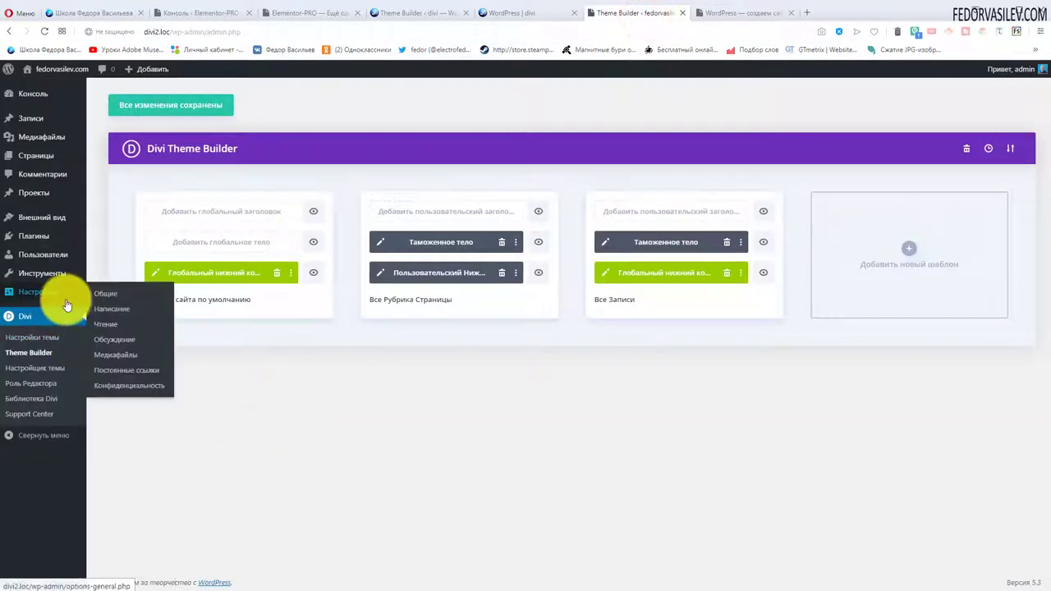
{"action": "mouse_move", "coordinate": [47, 216]}
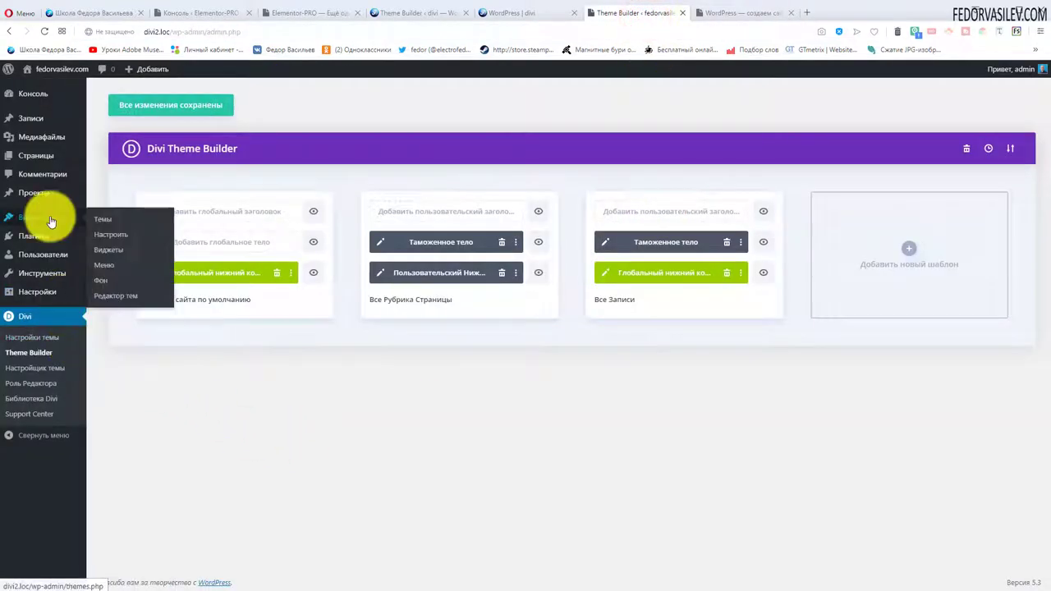
{"action": "left_click", "coordinate": [119, 256]}
{"action": "scroll", "coordinate": [187, 245], "scroll_direction": "down", "scroll_amount": 2}
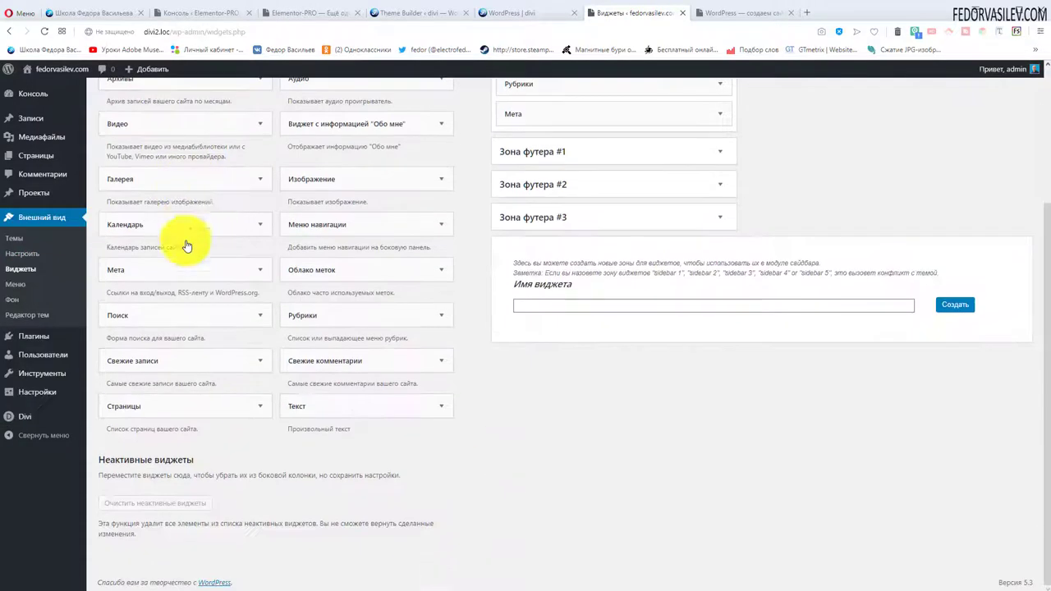
{"action": "scroll", "coordinate": [353, 383], "scroll_direction": "up", "scroll_amount": 2}
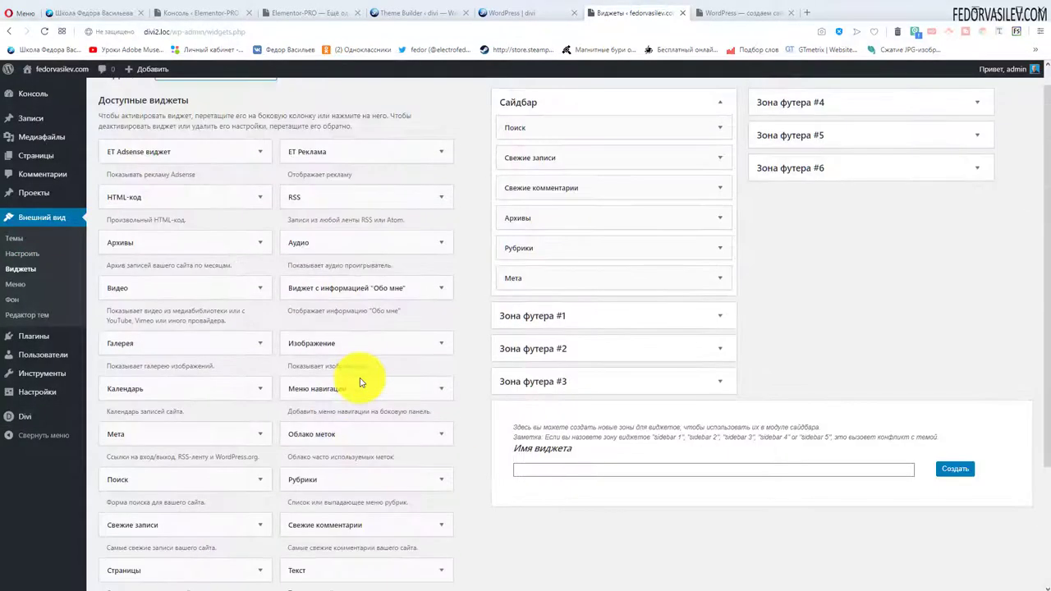
{"action": "scroll", "coordinate": [362, 384], "scroll_direction": "up", "scroll_amount": 1}
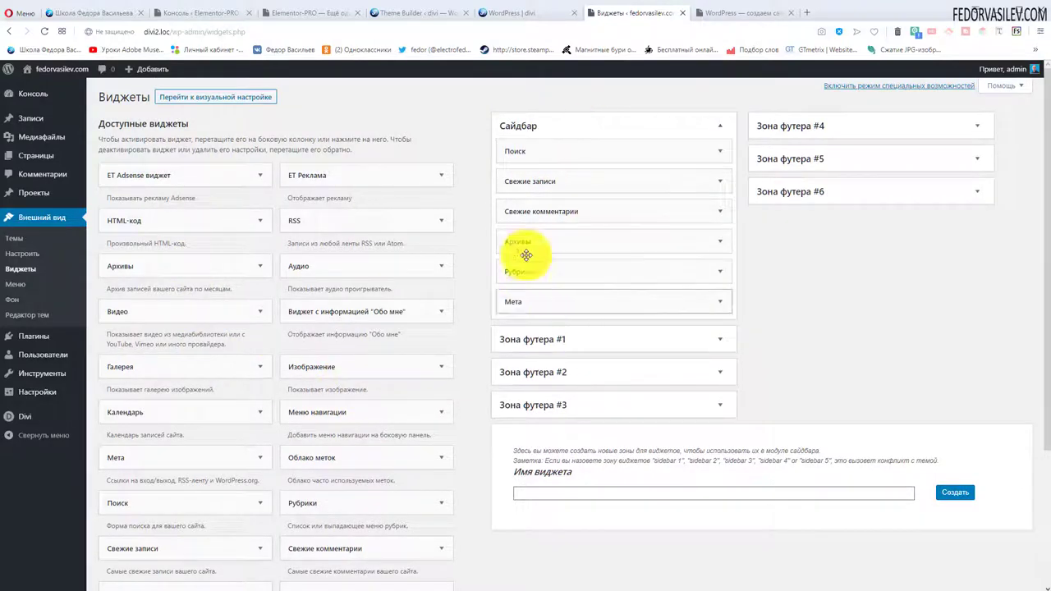
- Compare the blocks in the post's sidebar with the widgets listed in the Сайдбар area
{"action": "left_click", "coordinate": [702, 13]}
{"action": "scroll", "coordinate": [758, 218], "scroll_direction": "down", "scroll_amount": 5}
{"action": "scroll", "coordinate": [682, 320], "scroll_direction": "up", "scroll_amount": 3}
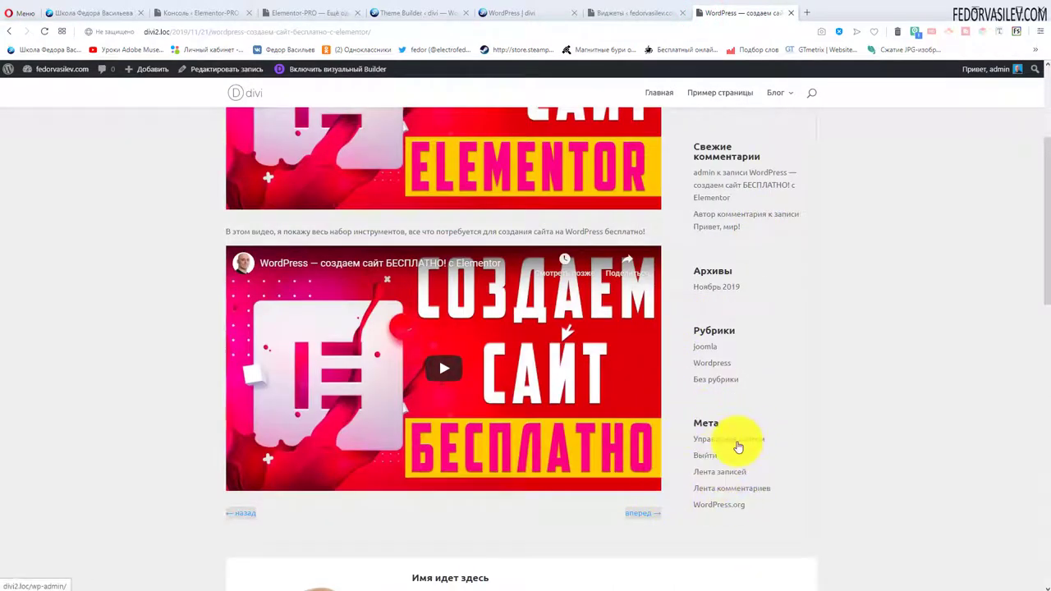
{"action": "scroll", "coordinate": [919, 214], "scroll_direction": "up", "scroll_amount": 3}
{"action": "left_click", "coordinate": [624, 16]}
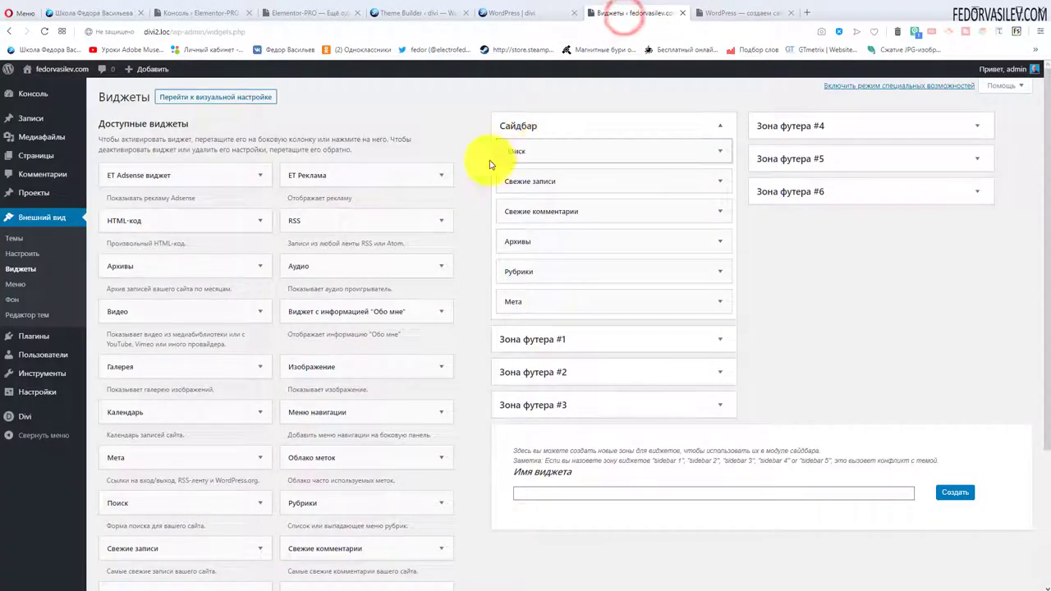
- Look at the Мета widget's settings in the Сайдбар area and collapse them
{"action": "left_click", "coordinate": [723, 303]}
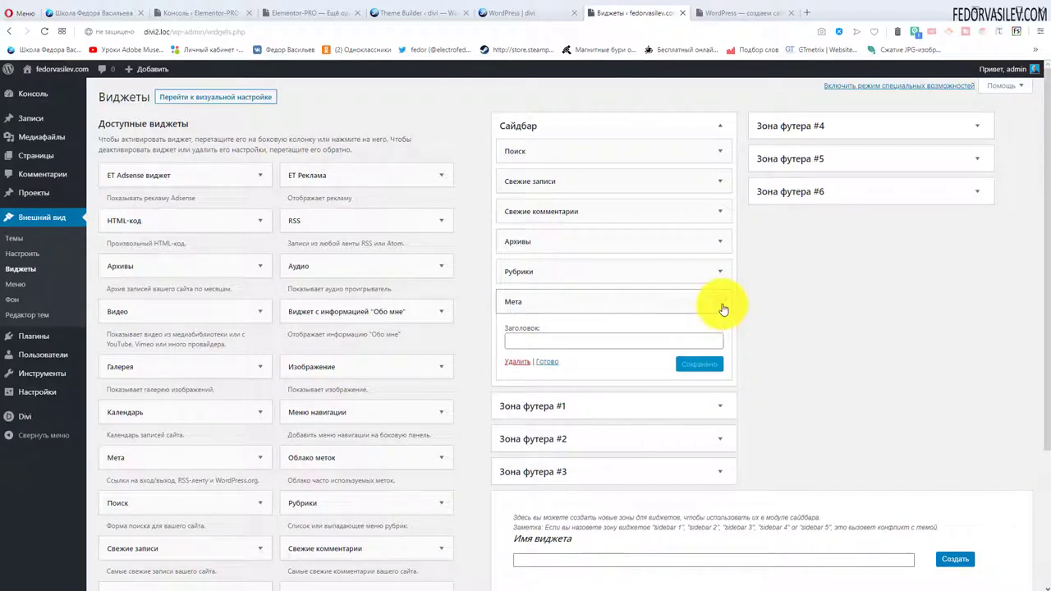
{"action": "left_click", "coordinate": [538, 341]}
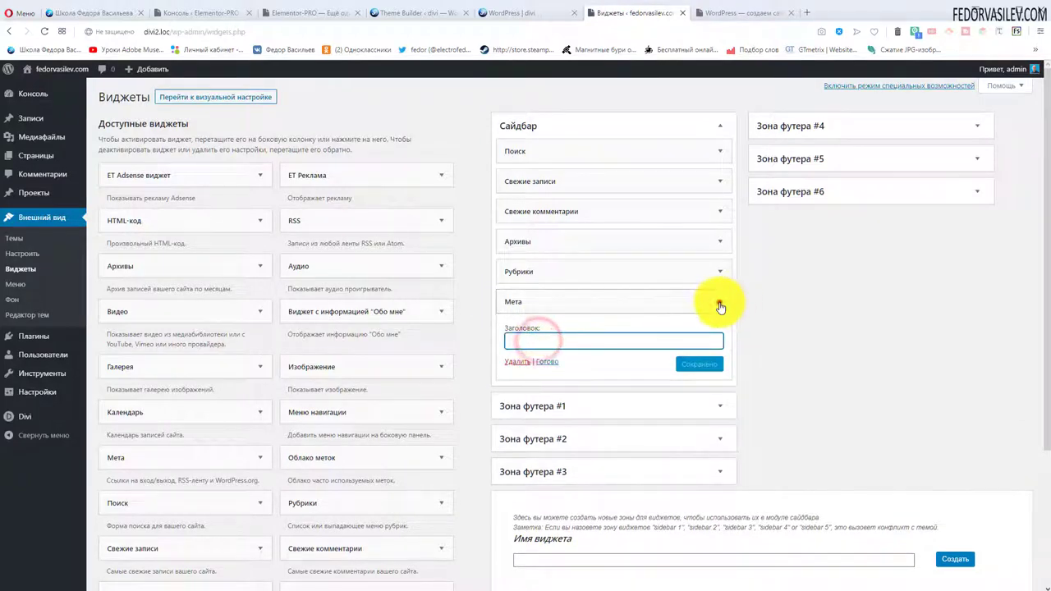
{"action": "left_click", "coordinate": [720, 303]}
{"action": "left_click", "coordinate": [617, 269]}
{"action": "left_click", "coordinate": [616, 268]}
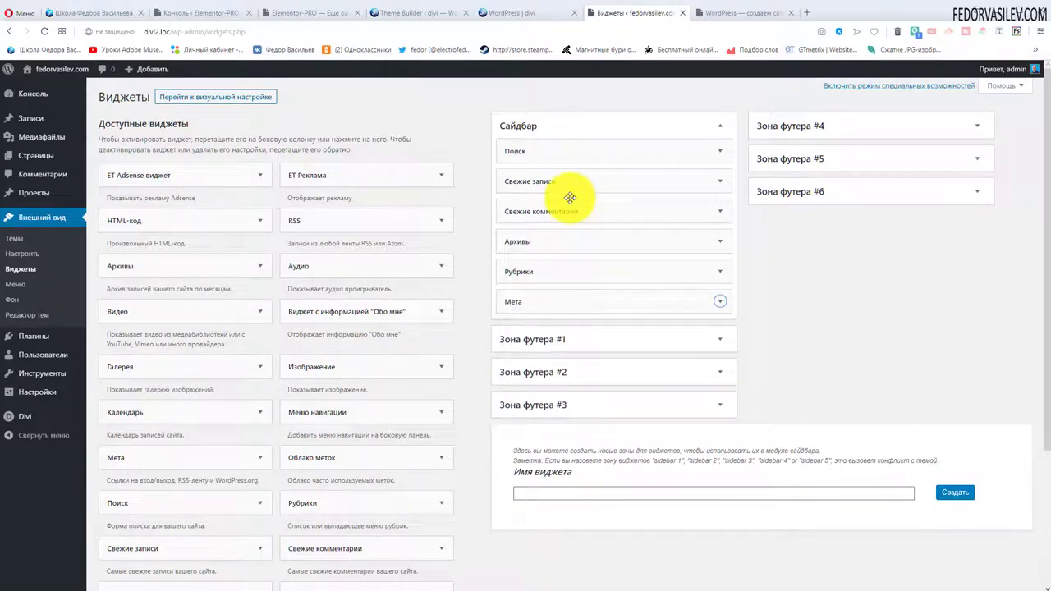
- Delete the Поиск widget from the Сайдбар area and look over the remaining blocks in the post's sidebar
{"action": "left_click", "coordinate": [719, 151]}
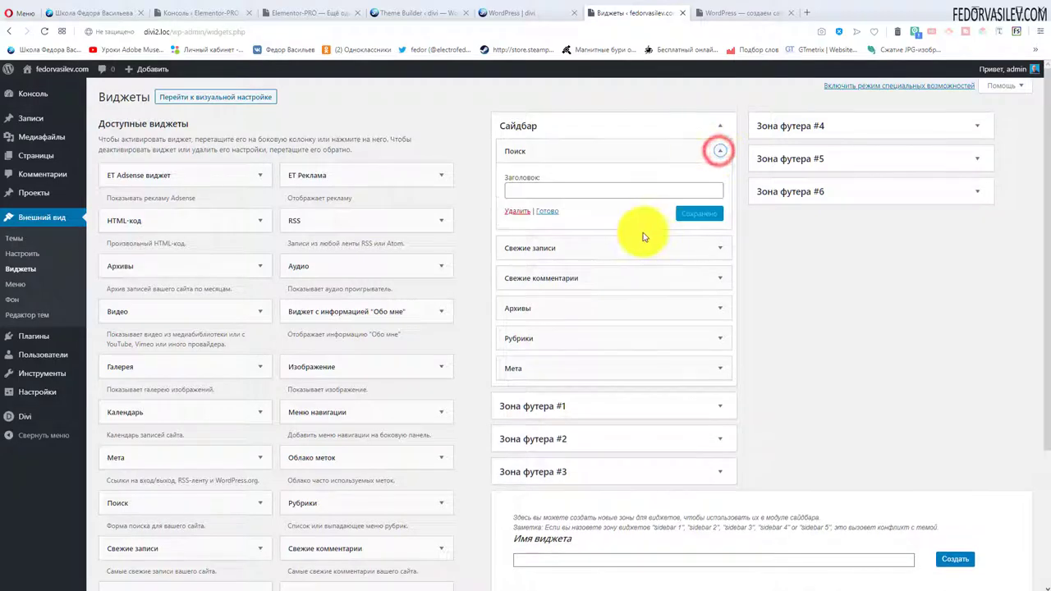
{"action": "left_click", "coordinate": [515, 215]}
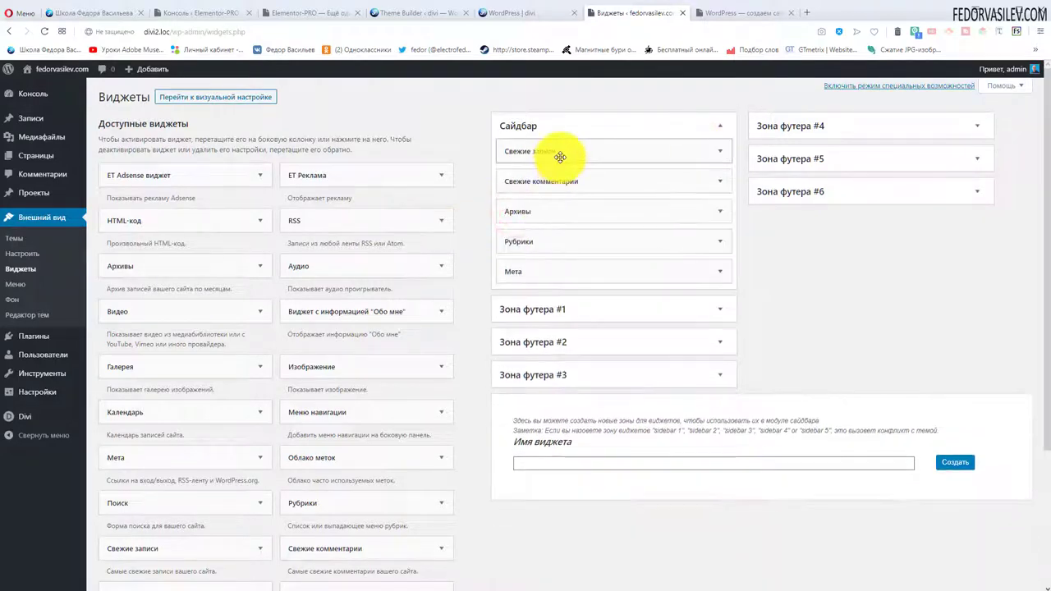
{"action": "left_click", "coordinate": [710, 17]}
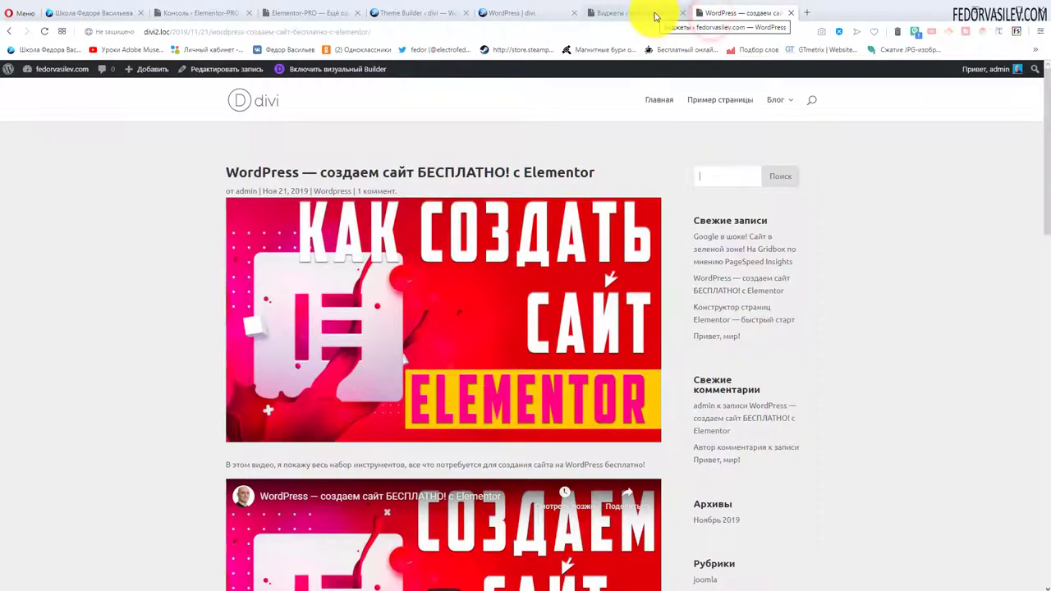
{"action": "scroll", "coordinate": [712, 220], "scroll_direction": "down", "scroll_amount": 3}
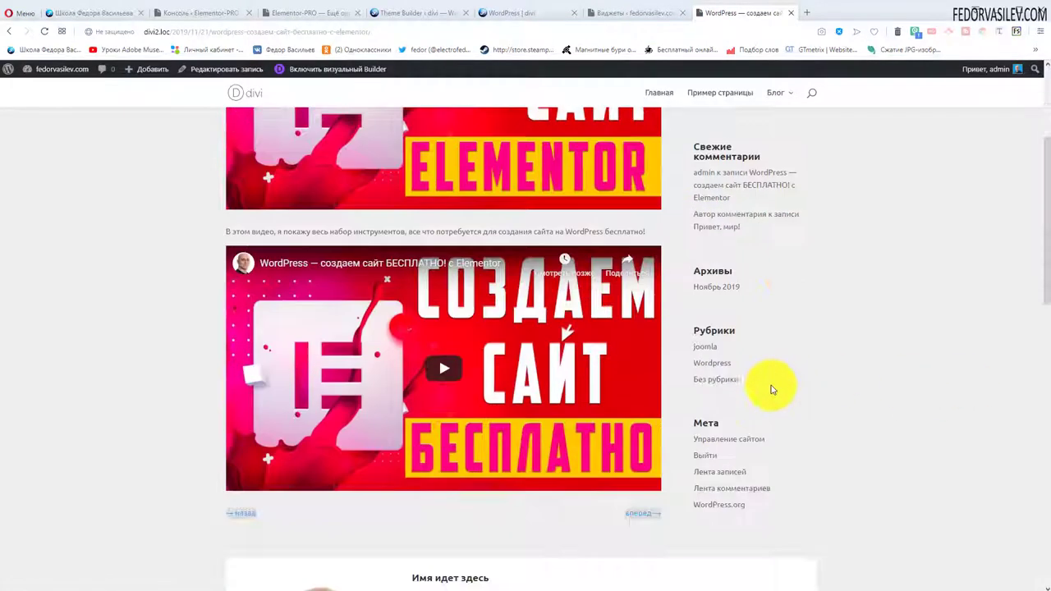
{"action": "scroll", "coordinate": [707, 246], "scroll_direction": "up", "scroll_amount": 3}
- Delete the Мета, Архивы, Свежие комментарии and Свежие записи widgets from the Сайдбар area, keeping Рубрики
{"action": "left_click", "coordinate": [644, 18]}
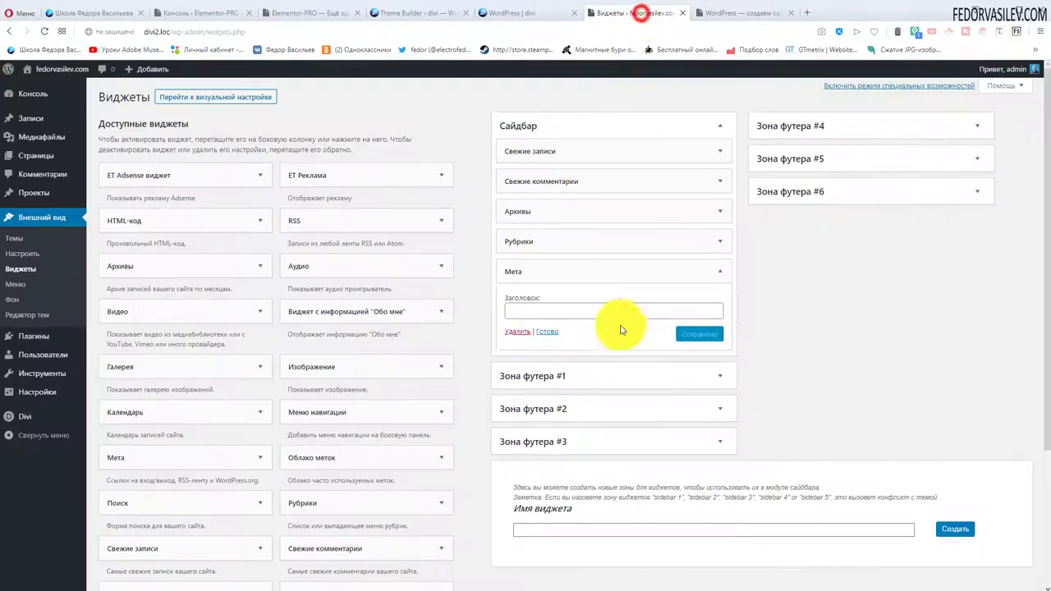
{"action": "left_click", "coordinate": [511, 334]}
{"action": "left_click", "coordinate": [517, 212]}
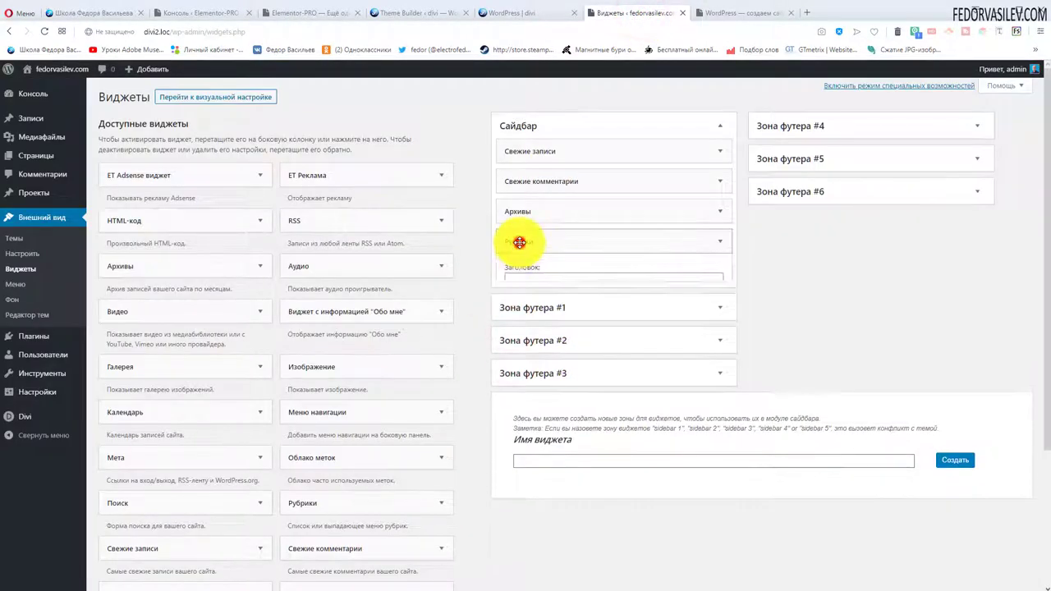
{"action": "left_click", "coordinate": [517, 212]}
{"action": "left_click", "coordinate": [518, 211]}
{"action": "left_click", "coordinate": [516, 303]}
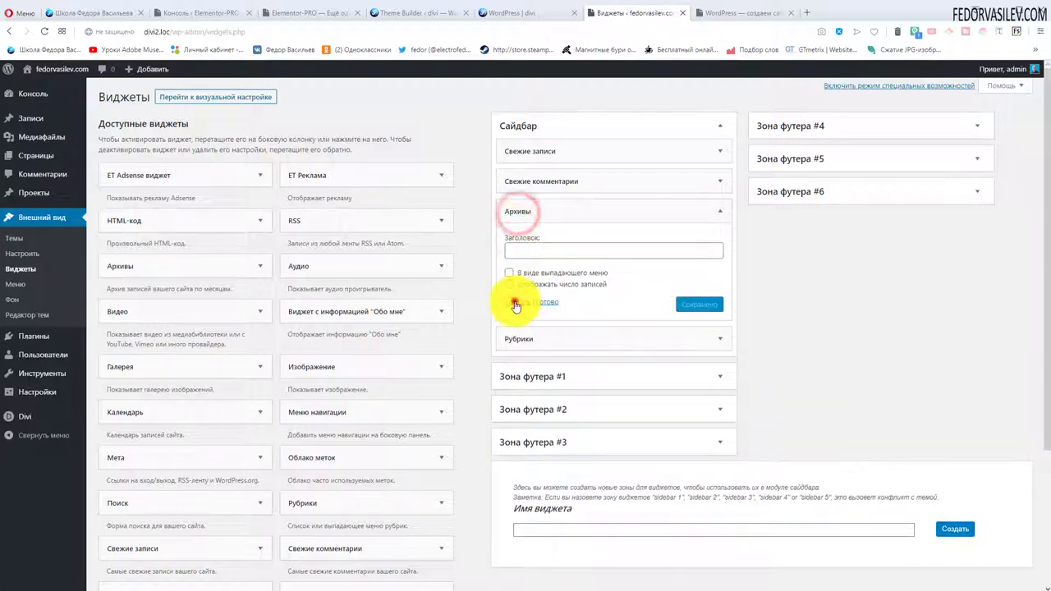
{"action": "left_click", "coordinate": [526, 181]}
{"action": "left_click", "coordinate": [515, 267]}
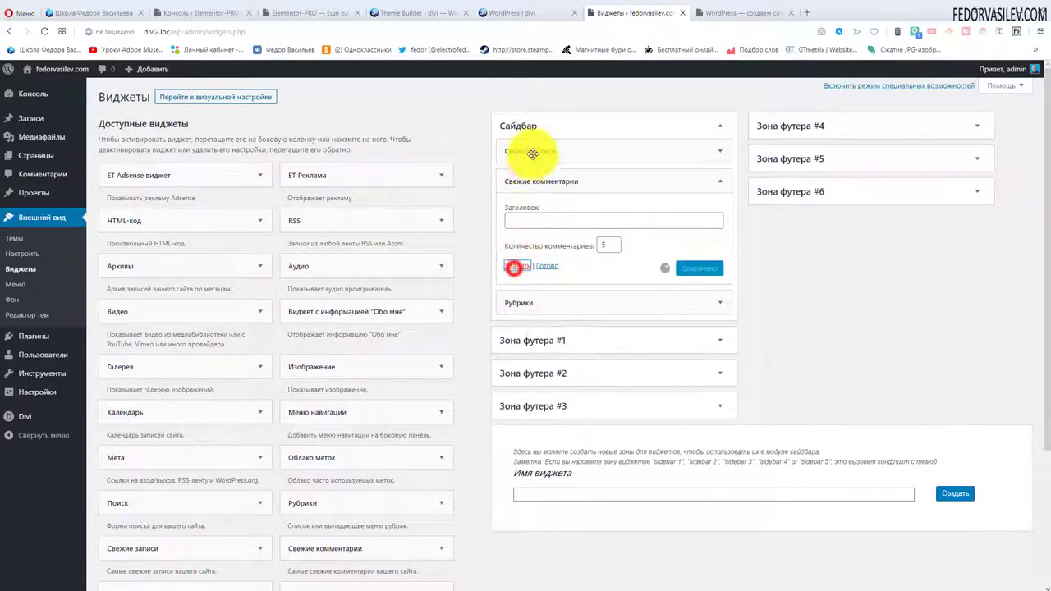
{"action": "left_click", "coordinate": [528, 149]}
{"action": "left_click", "coordinate": [515, 256]}
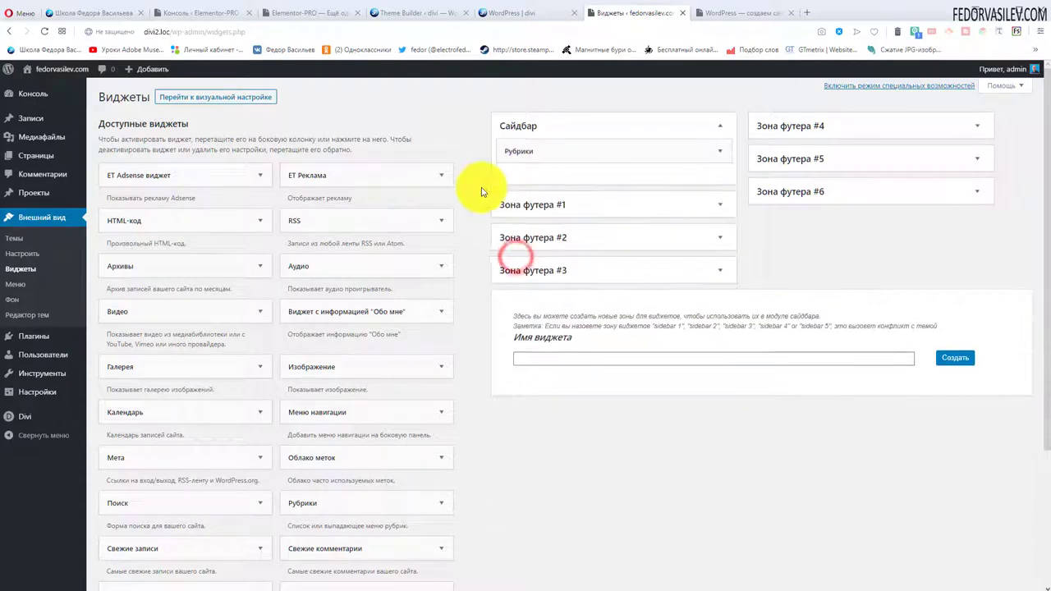
{"action": "scroll", "coordinate": [556, 402], "scroll_direction": "down", "scroll_amount": 1}
{"action": "scroll", "coordinate": [554, 397], "scroll_direction": "up", "scroll_amount": 1}
{"action": "scroll", "coordinate": [554, 396], "scroll_direction": "up", "scroll_amount": 1}
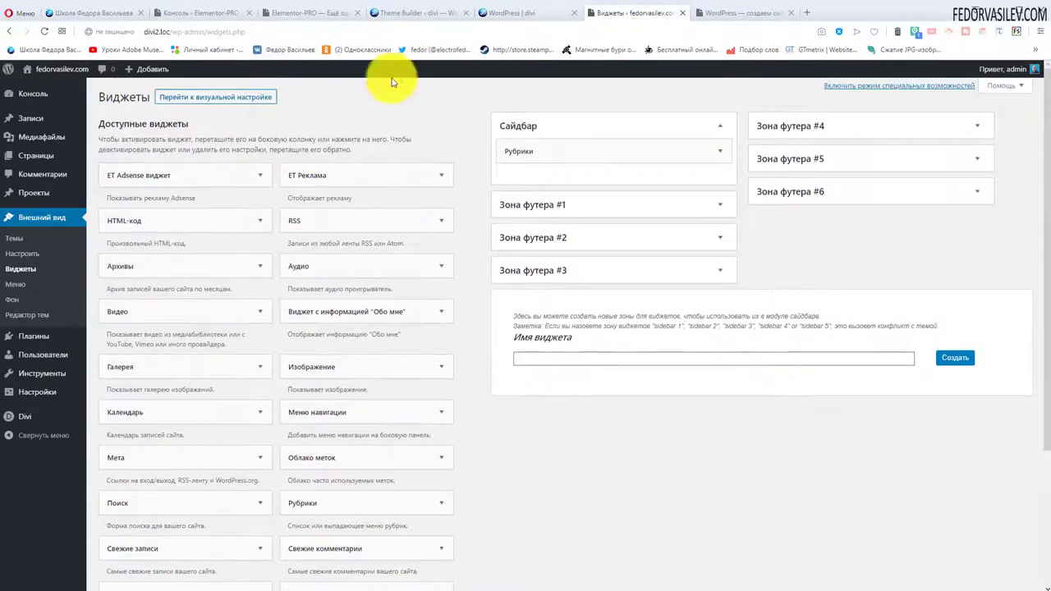
- Reload the post page and check its sidebar for the Рубрики list
{"action": "left_click", "coordinate": [722, 13]}
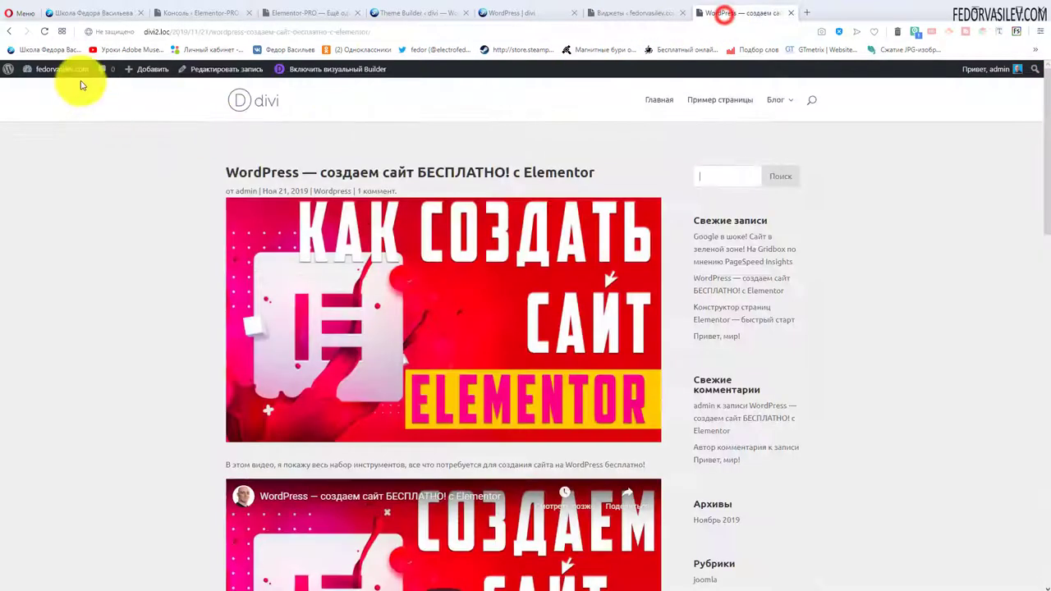
{"action": "left_click", "coordinate": [44, 31]}
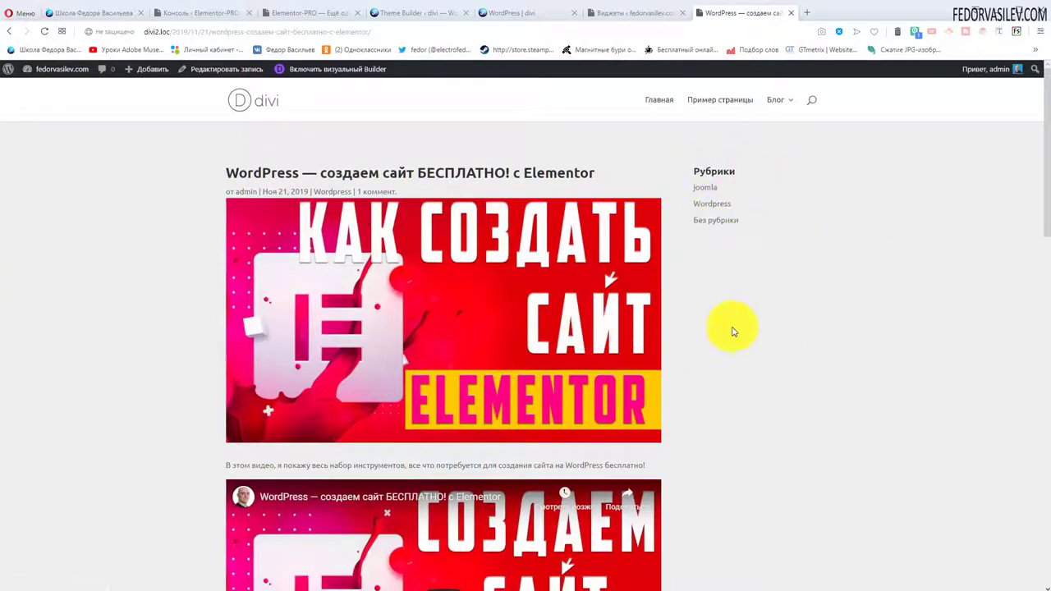
{"action": "scroll", "coordinate": [704, 298], "scroll_direction": "down", "scroll_amount": 2}
{"action": "scroll", "coordinate": [666, 287], "scroll_direction": "up", "scroll_amount": 2}
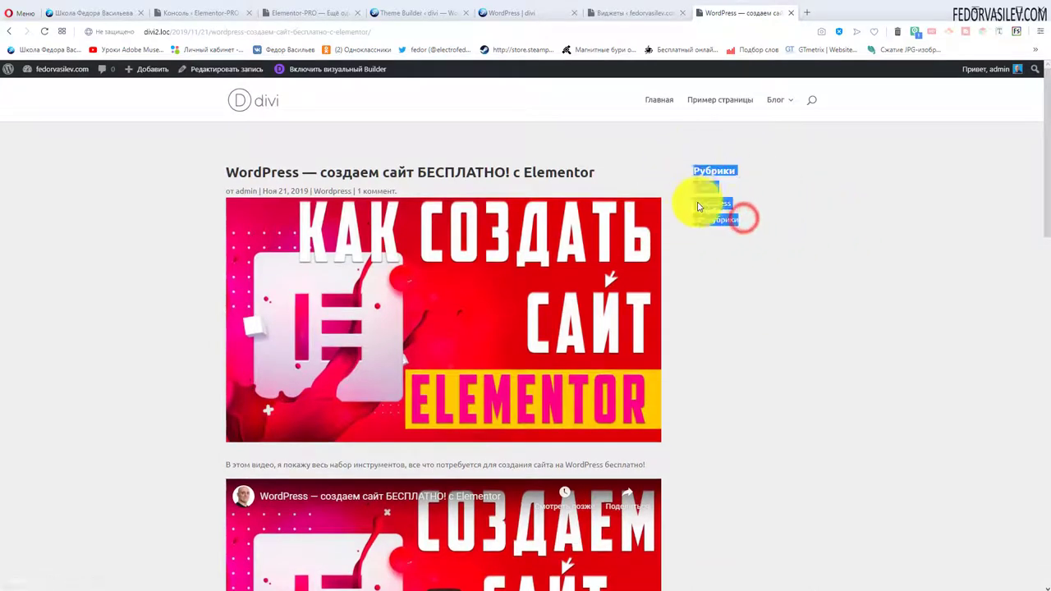
{"action": "left_click", "coordinate": [858, 320]}
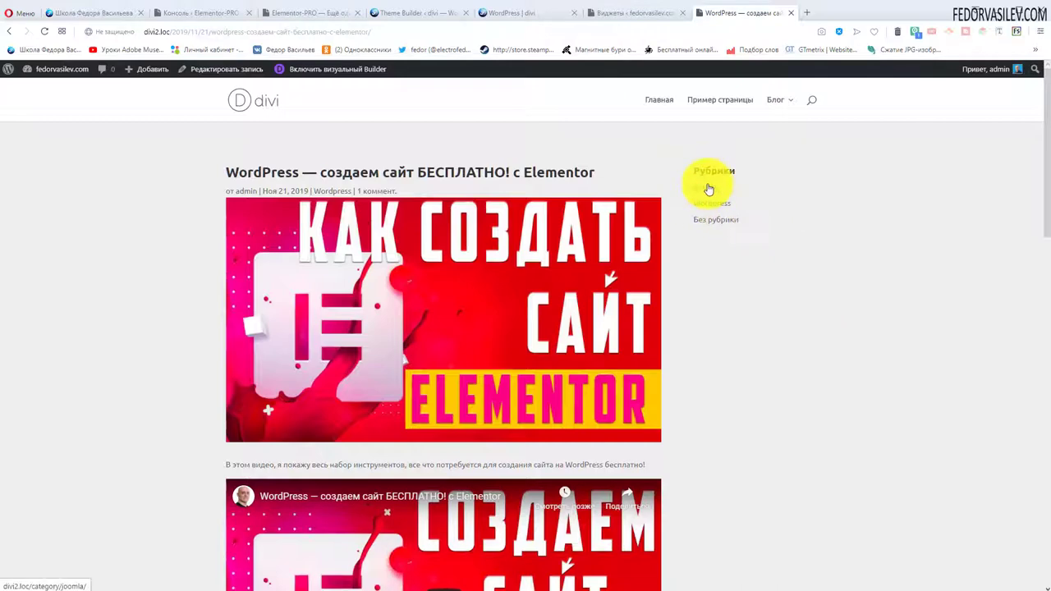
- Check the Зона футера #1 widget area on the Виджеты page, and view the footer of the post page
{"action": "left_click", "coordinate": [603, 15]}
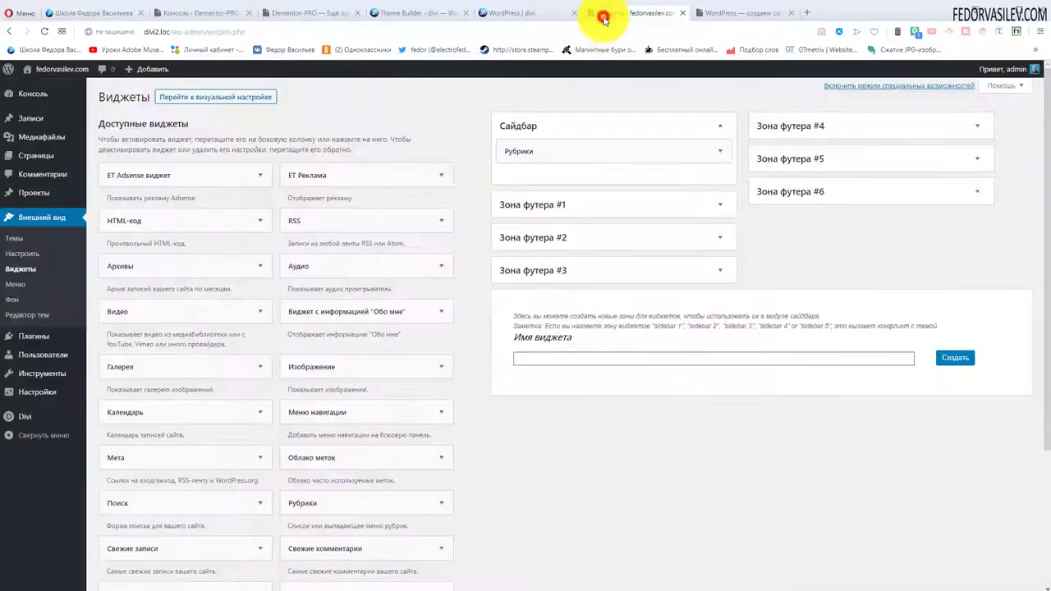
{"action": "left_click", "coordinate": [560, 205]}
{"action": "left_click", "coordinate": [558, 205]}
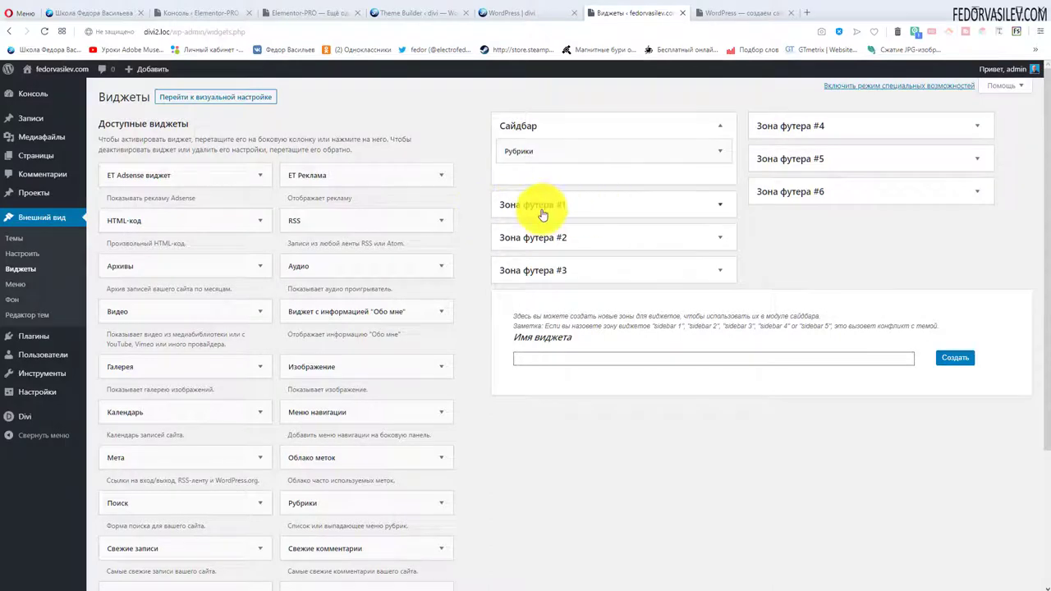
{"action": "left_click", "coordinate": [727, 12]}
{"action": "scroll", "coordinate": [533, 378], "scroll_direction": "down", "scroll_amount": 15}
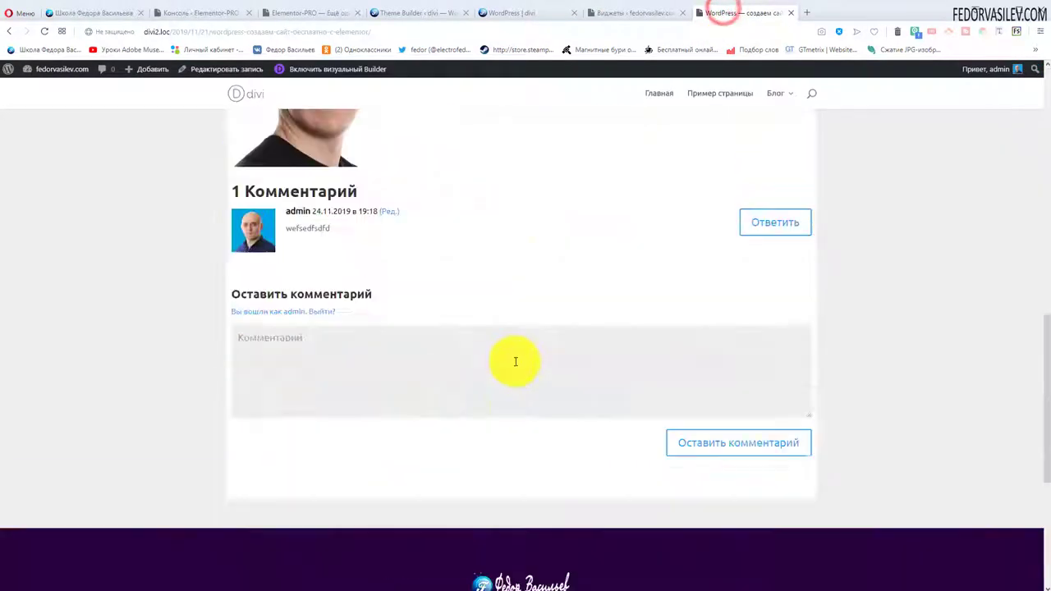
- Compare the footer widget areas on the Виджеты page with the footer shown on the post page
{"action": "left_click", "coordinate": [661, 12]}
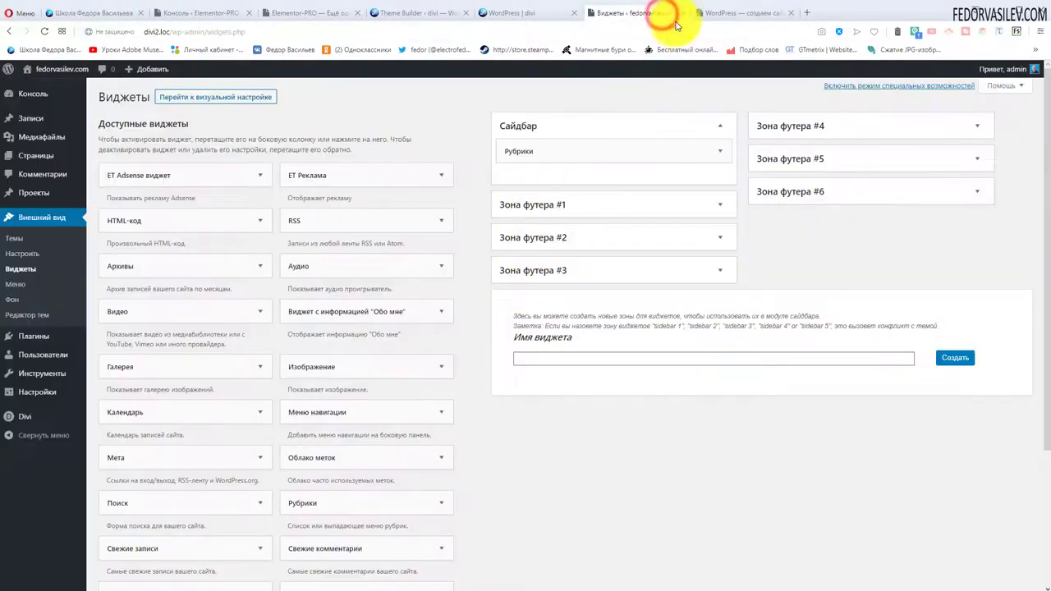
{"action": "left_click", "coordinate": [723, 15]}
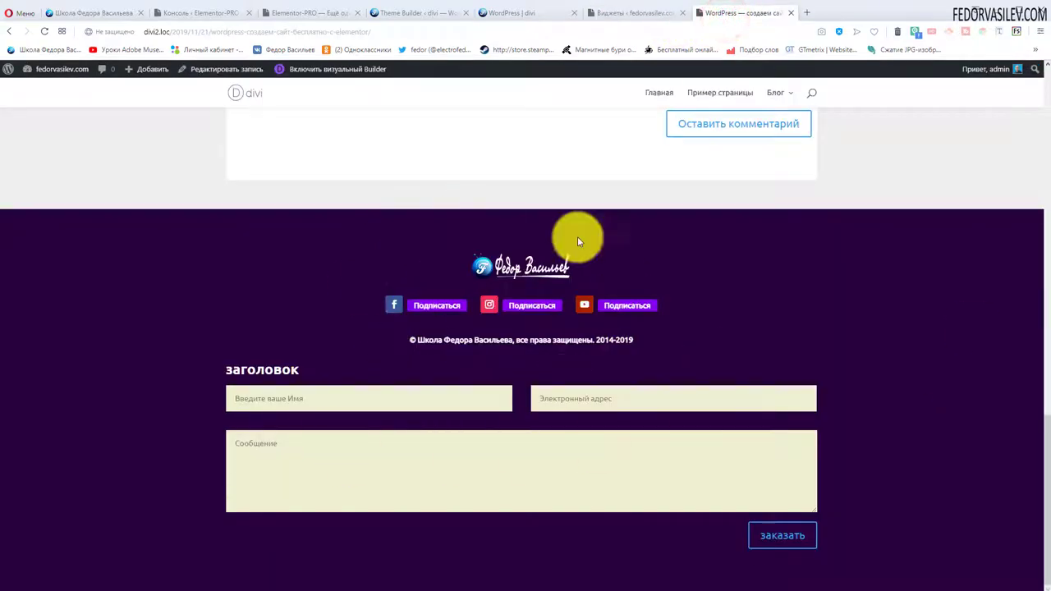
{"action": "left_click", "coordinate": [637, 12]}
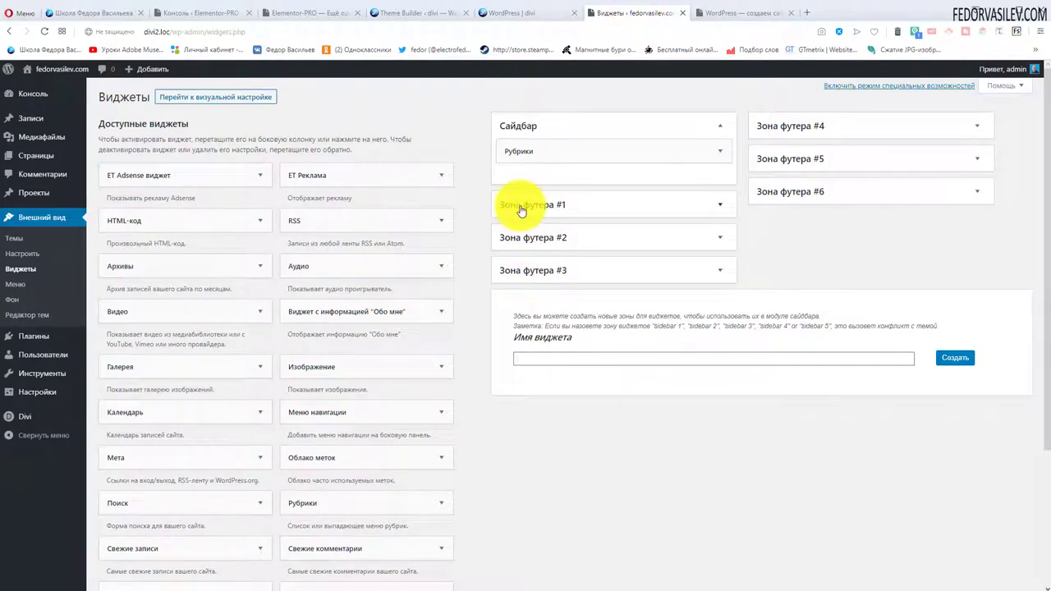
{"action": "left_click", "coordinate": [729, 13]}
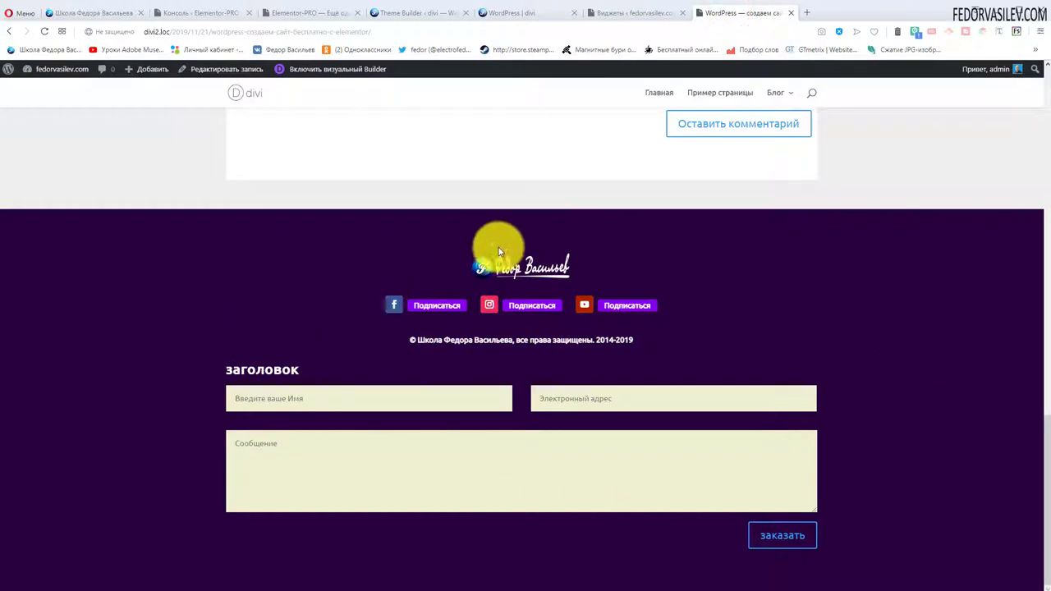
{"action": "left_click", "coordinate": [643, 13]}
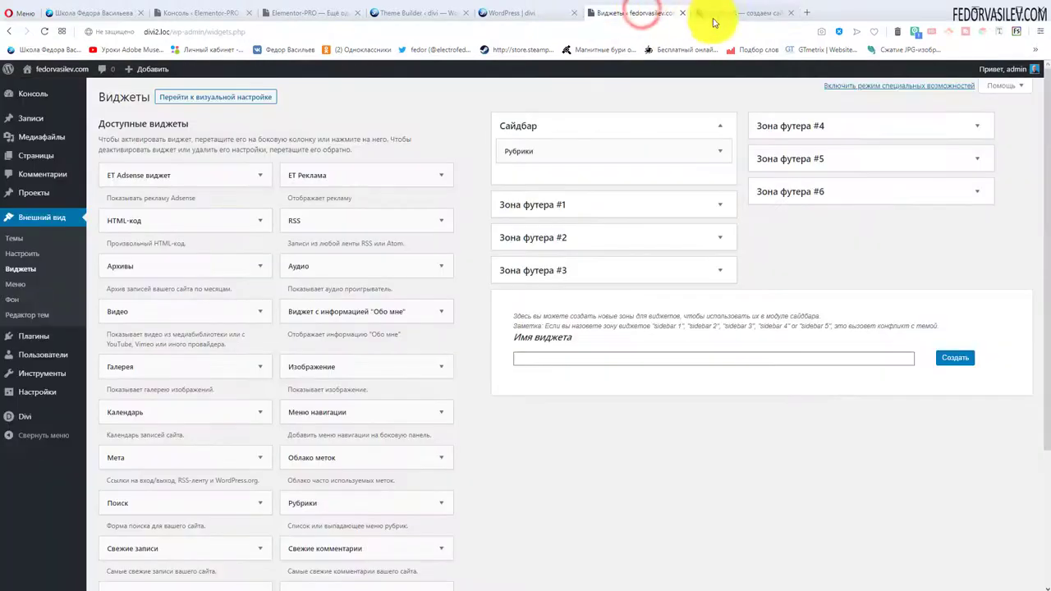
{"action": "left_click", "coordinate": [727, 16]}
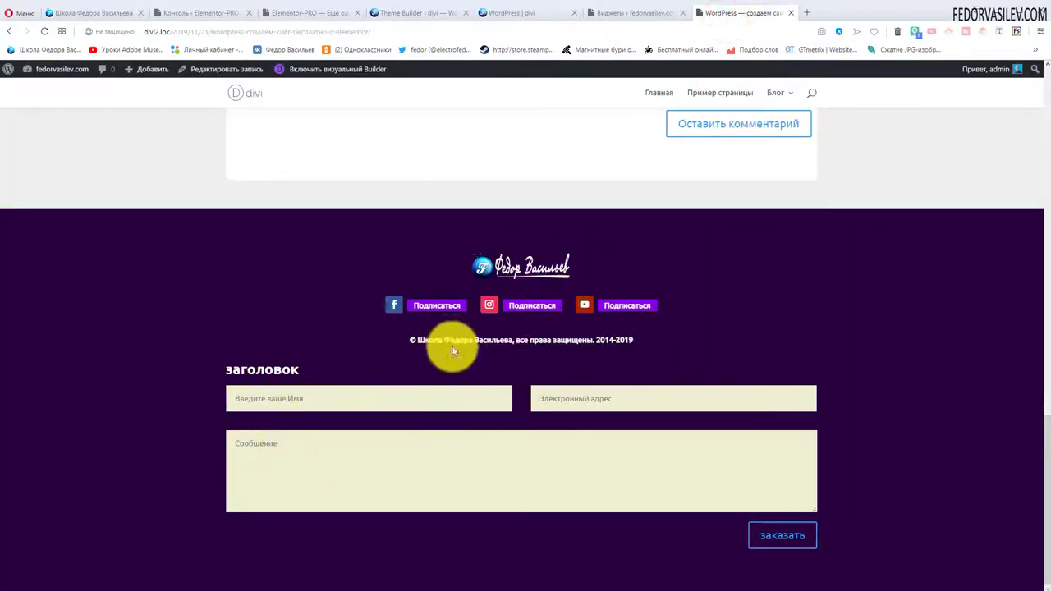
- Check the contents of the footer widget areas on the Виджеты page, including Зона футера #1, #2, #3 and #6
{"action": "left_click", "coordinate": [620, 16]}
{"action": "left_click", "coordinate": [533, 206]}
{"action": "left_click", "coordinate": [520, 207]}
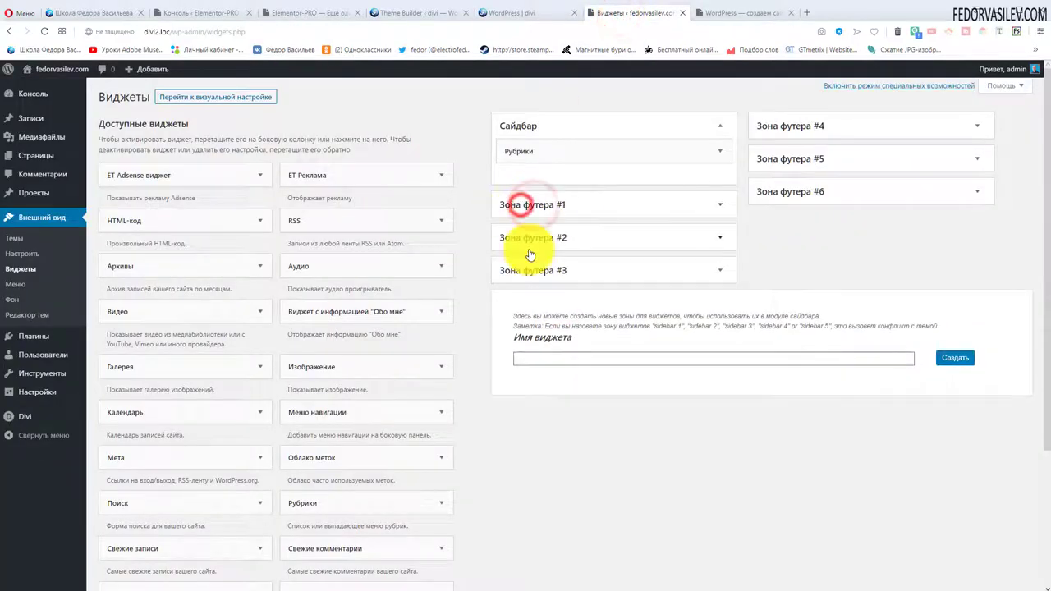
{"action": "left_click", "coordinate": [527, 240]}
{"action": "left_click", "coordinate": [525, 238]}
{"action": "left_click", "coordinate": [525, 271]}
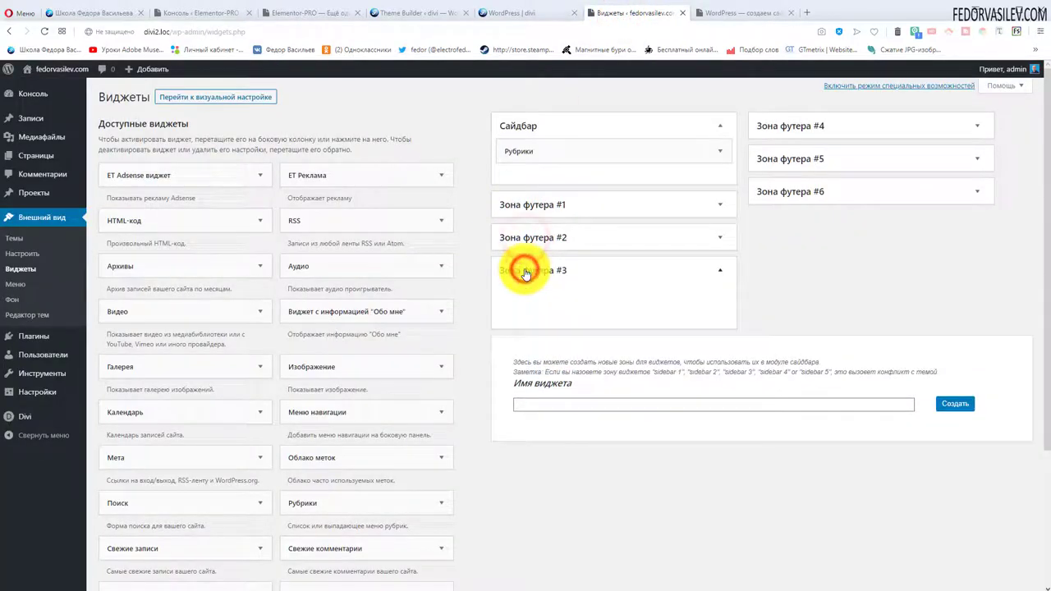
{"action": "left_click", "coordinate": [522, 271]}
{"action": "left_click", "coordinate": [760, 199]}
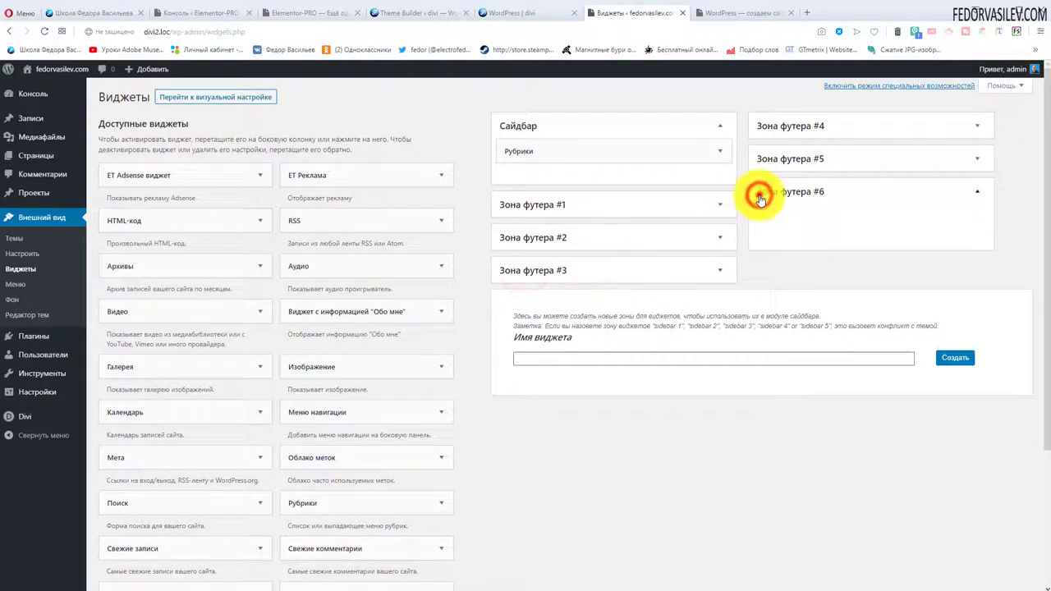
{"action": "left_click", "coordinate": [757, 196]}
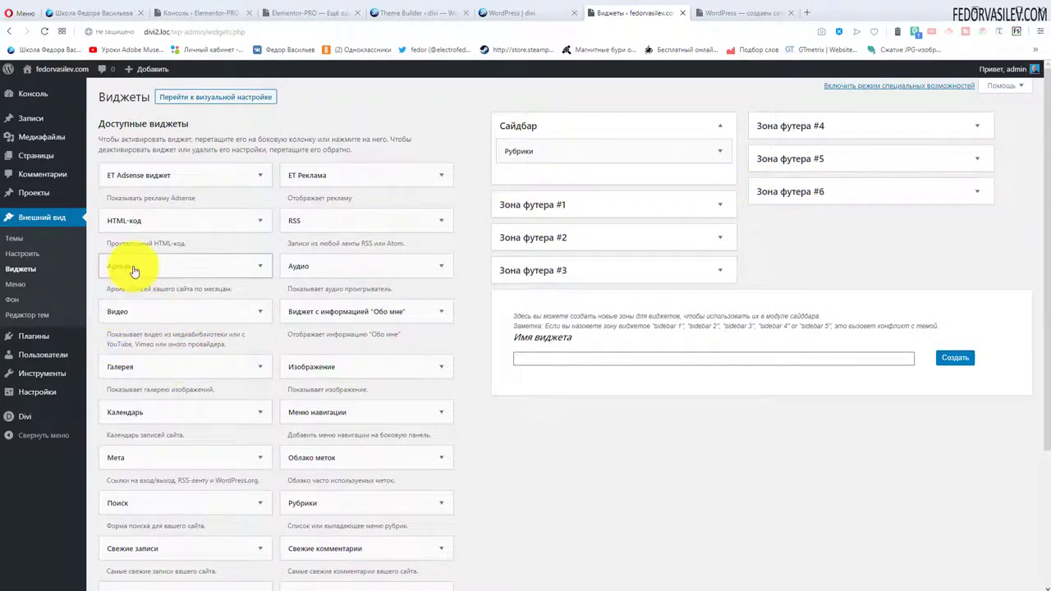
- Add the Видео widget to Зона футера #1, view its video selection dialog, and collapse the widget's settings
{"action": "scroll", "coordinate": [134, 321], "scroll_direction": "down", "scroll_amount": 2}
{"action": "scroll", "coordinate": [340, 399], "scroll_direction": "up", "scroll_amount": 2}
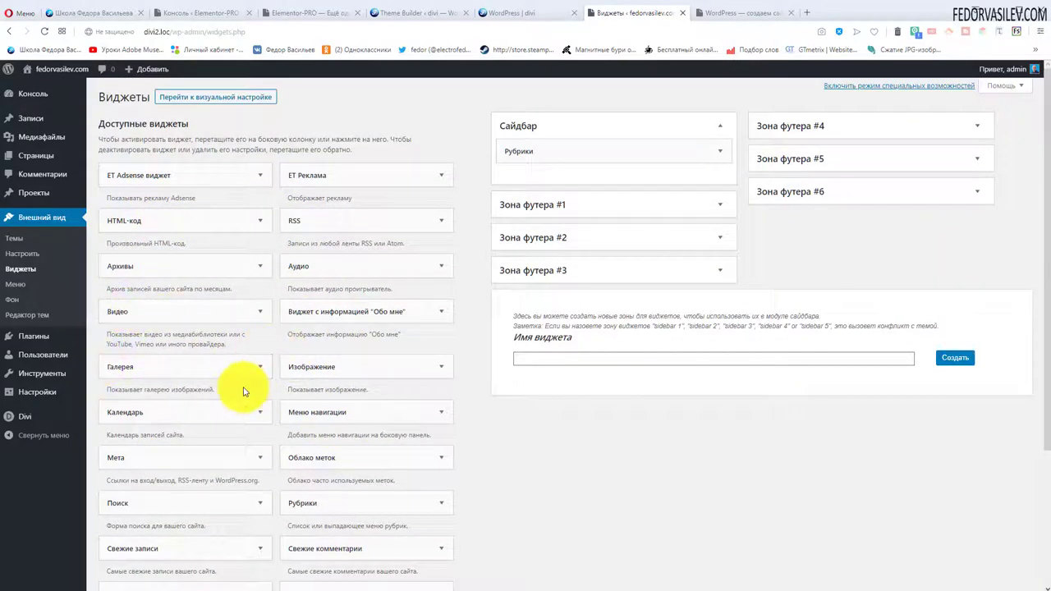
{"action": "left_click_drag", "start_coordinate": [123, 317], "coordinate": [534, 247]}
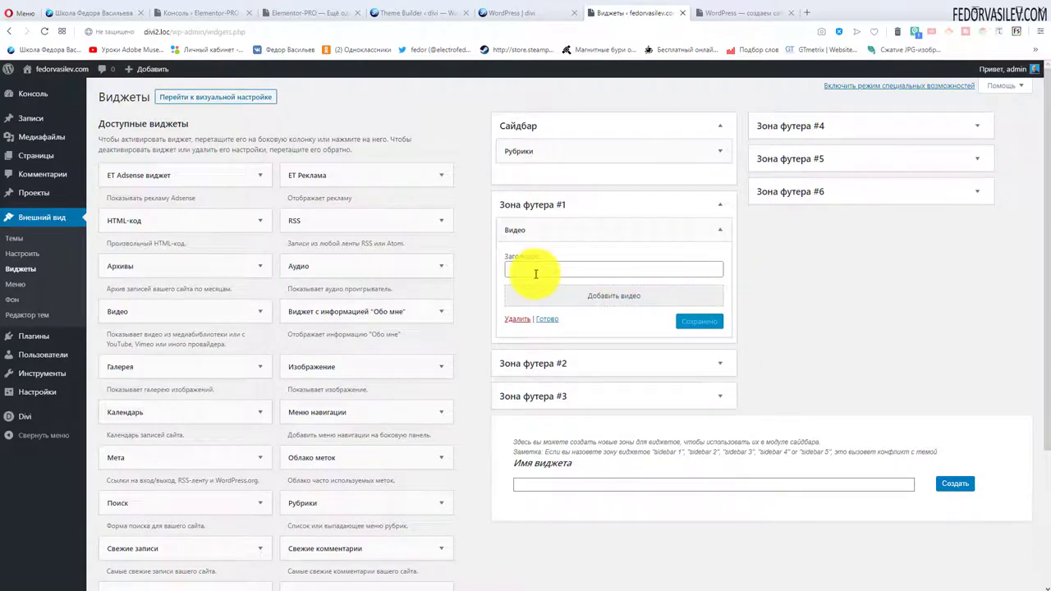
{"action": "left_click", "coordinate": [599, 295]}
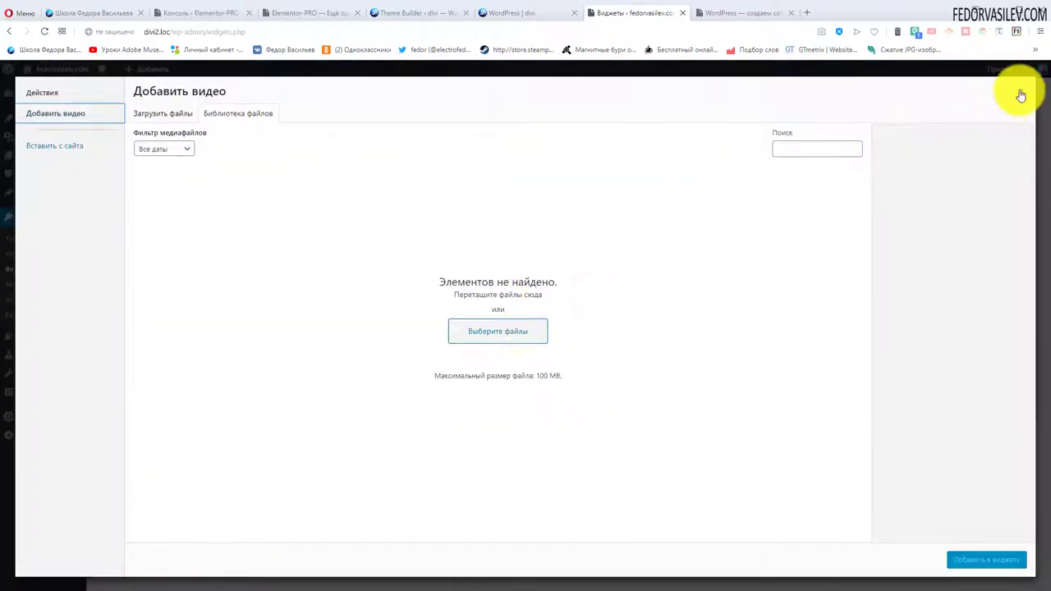
{"action": "left_click", "coordinate": [1020, 94]}
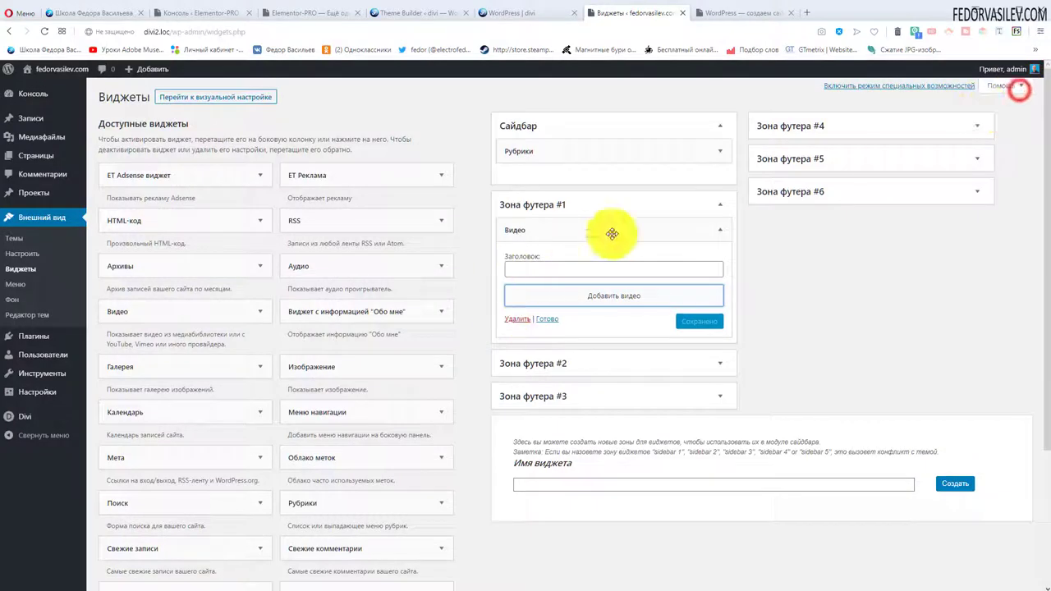
{"action": "left_click", "coordinate": [719, 236]}
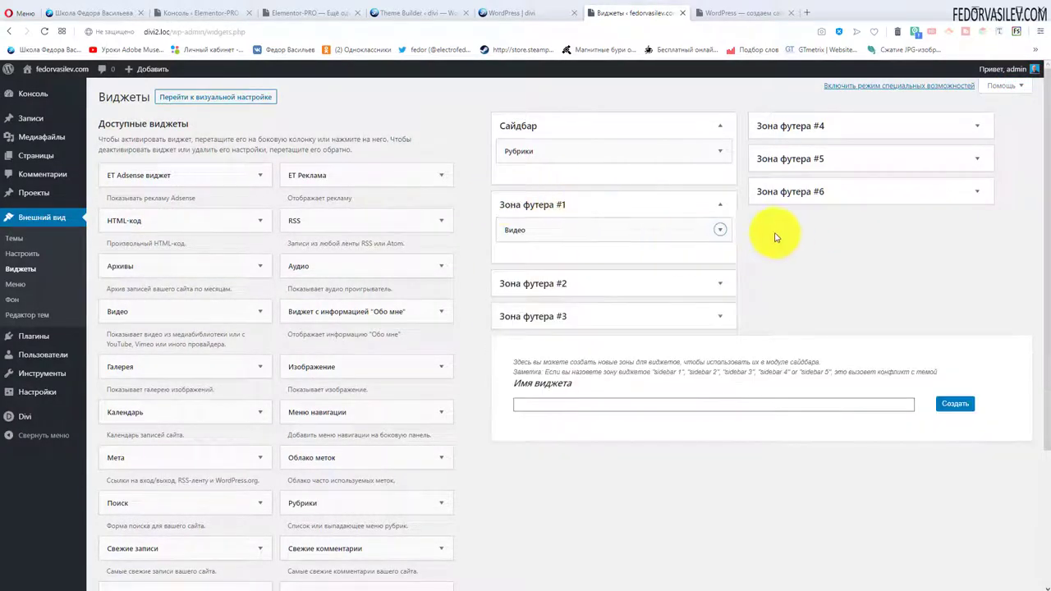
- Delete the Видео widget from Зона футера #1 and collapse that area
{"action": "left_click", "coordinate": [718, 232]}
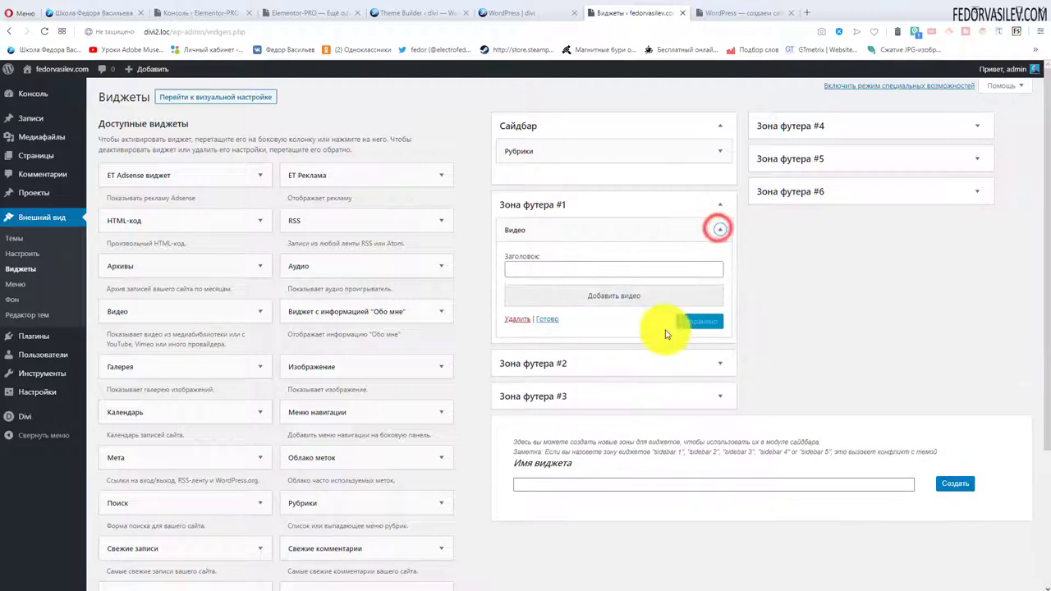
{"action": "left_click", "coordinate": [524, 320]}
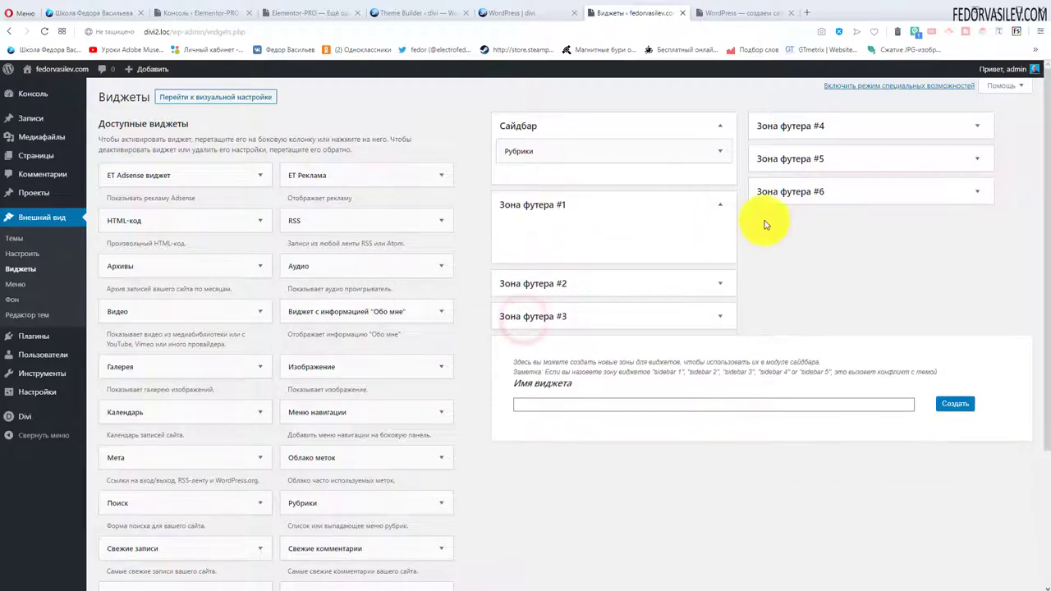
{"action": "left_click", "coordinate": [720, 205]}
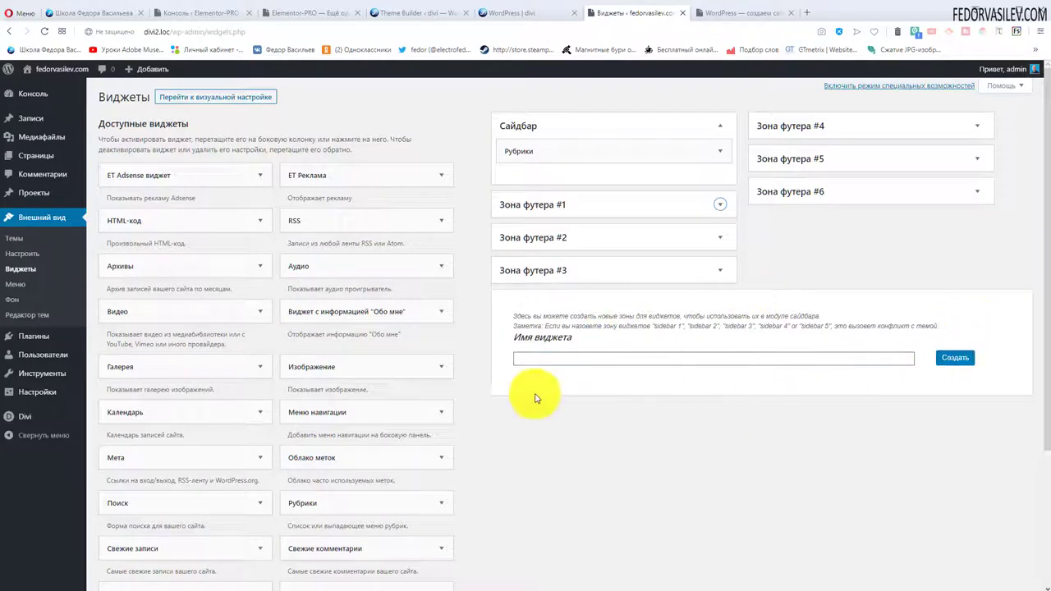
- Read the notes about creating new widget areas for the sidebar module and the names to avoid, such as "sidebar 2"
{"action": "left_click", "coordinate": [525, 367]}
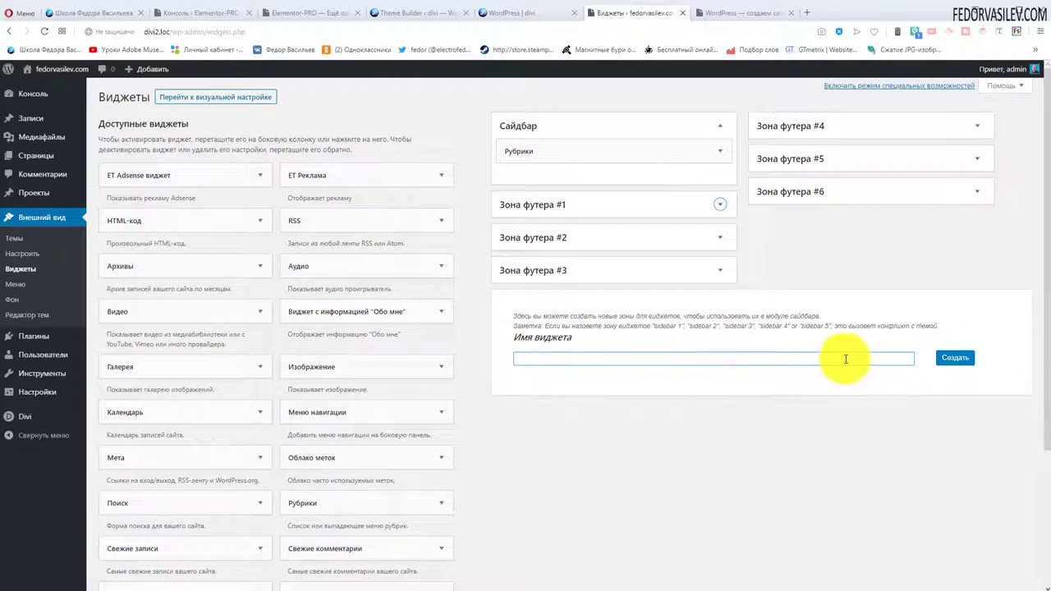
{"action": "left_click", "coordinate": [565, 314]}
{"action": "left_click_drag", "start_coordinate": [565, 314], "coordinate": [758, 321]}
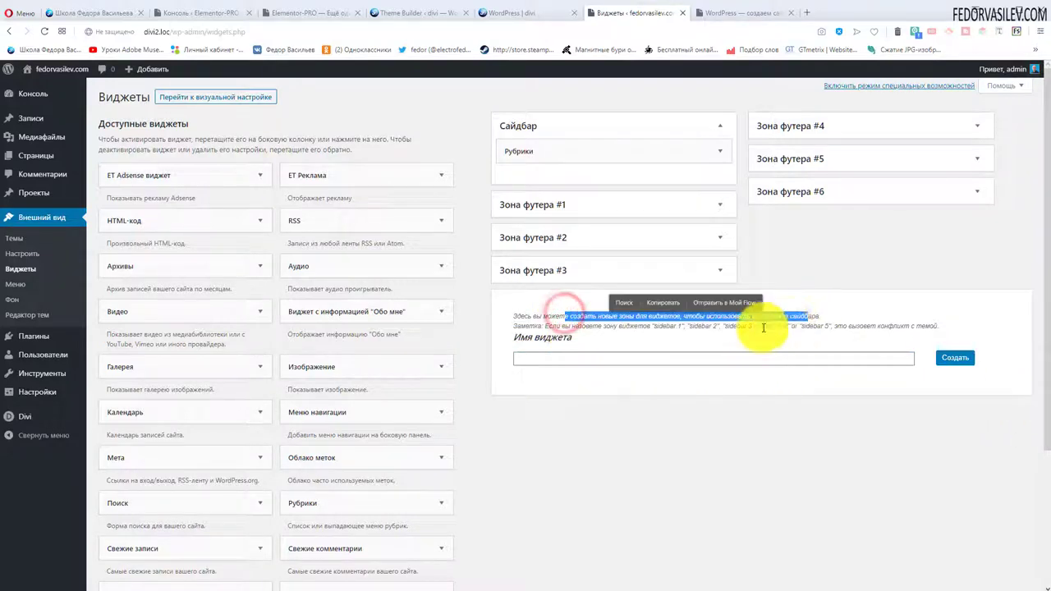
{"action": "left_click", "coordinate": [739, 317]}
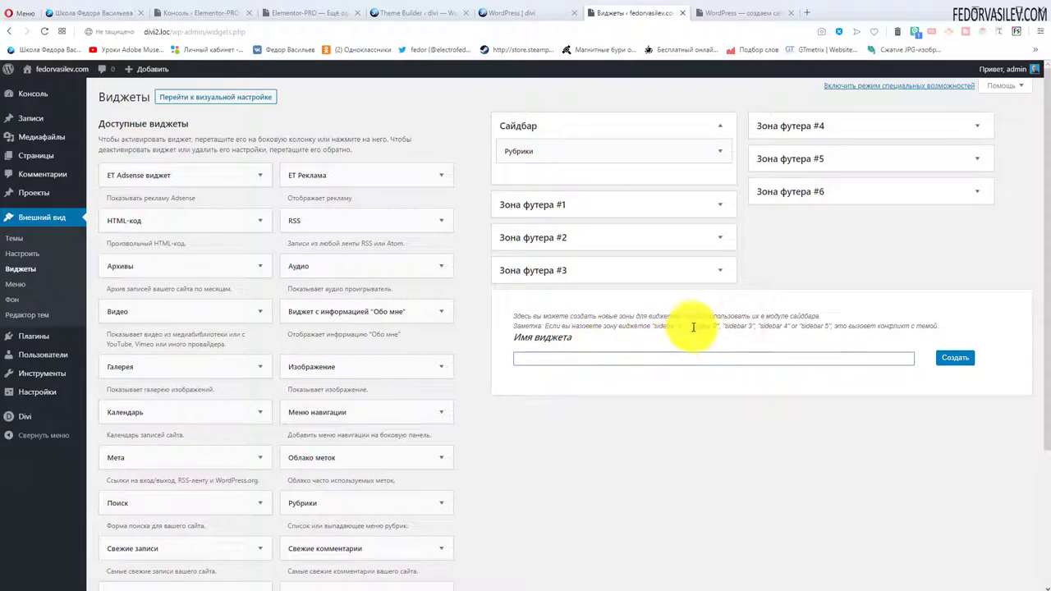
{"action": "left_click_drag", "start_coordinate": [688, 326], "coordinate": [720, 326]}
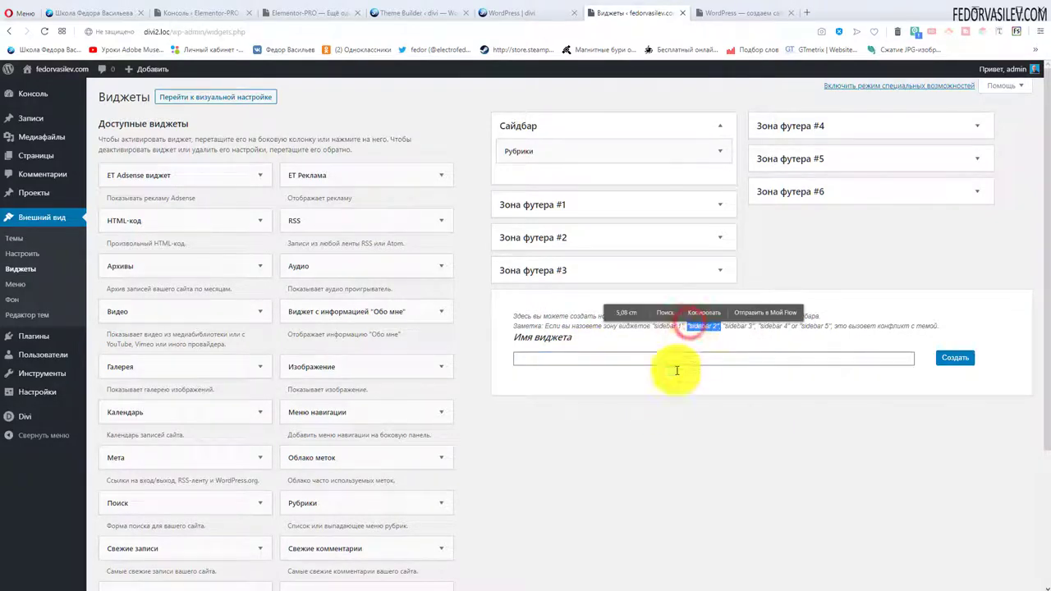
{"action": "left_click", "coordinate": [587, 407]}
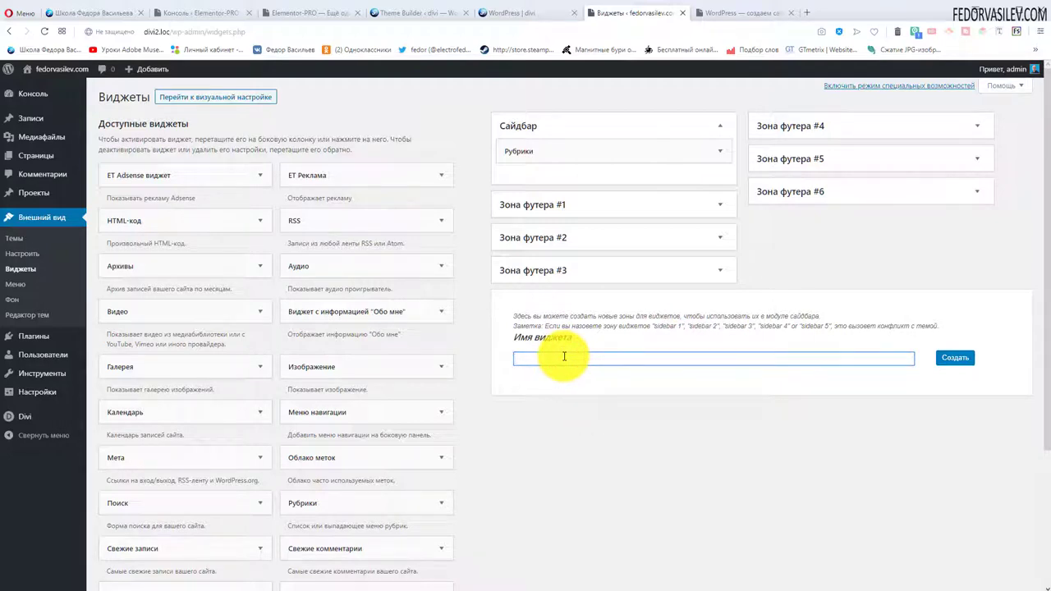
- Create a widget area named test, reload the Виджеты page, and add the Аудио widget to the new area
{"action": "left_click", "coordinate": [955, 357]}
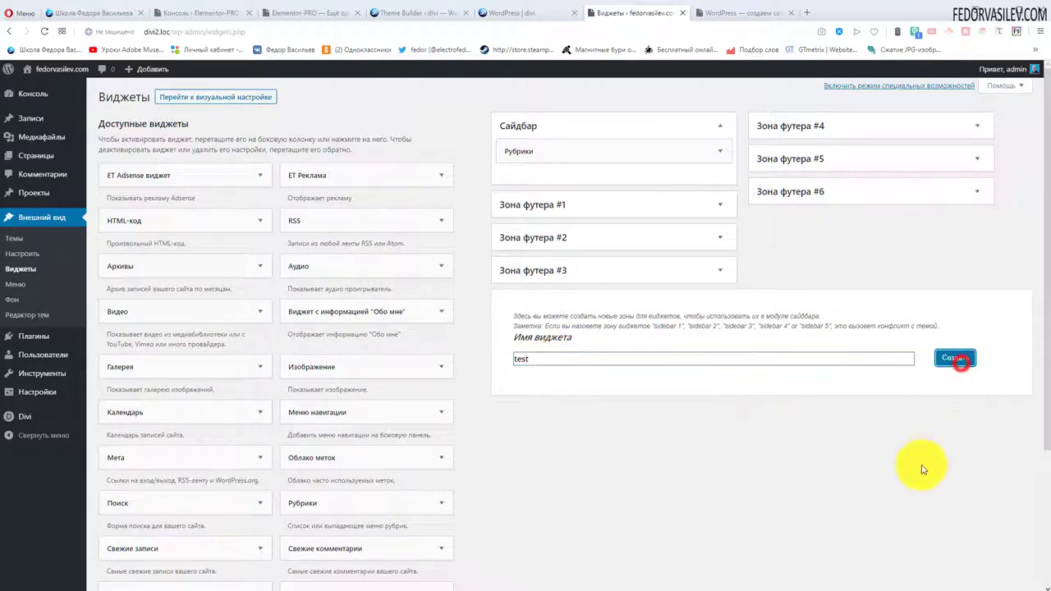
{"action": "left_click", "coordinate": [45, 31]}
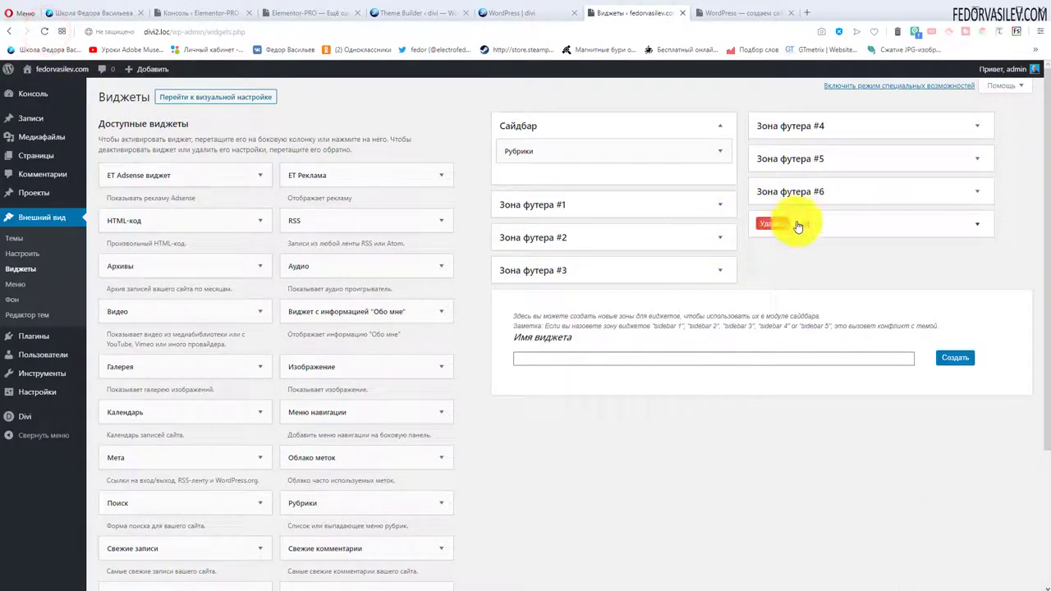
{"action": "left_click", "coordinate": [977, 224]}
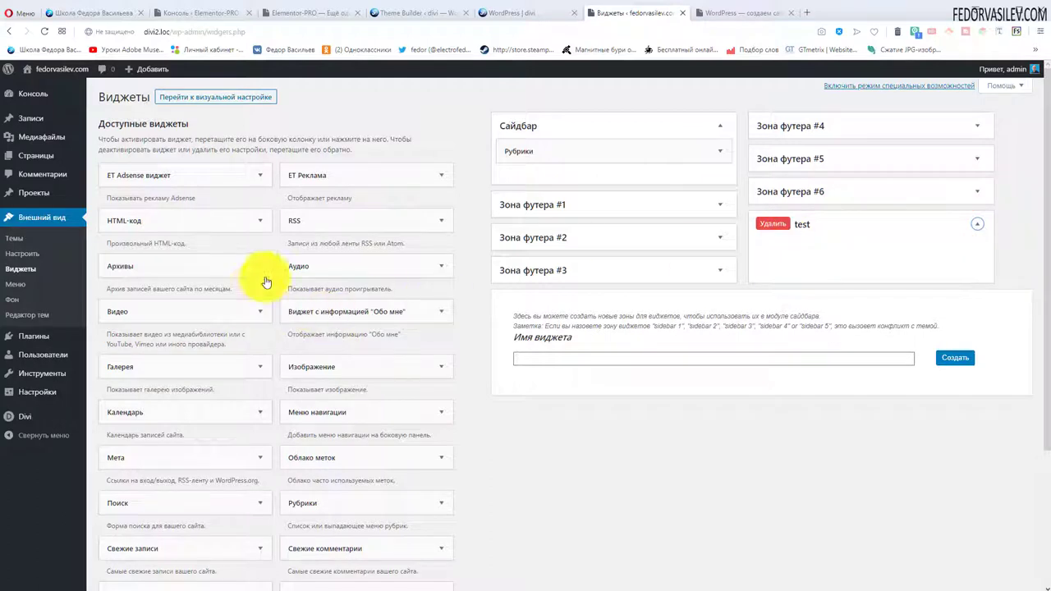
{"action": "left_click_drag", "start_coordinate": [292, 266], "coordinate": [775, 251]}
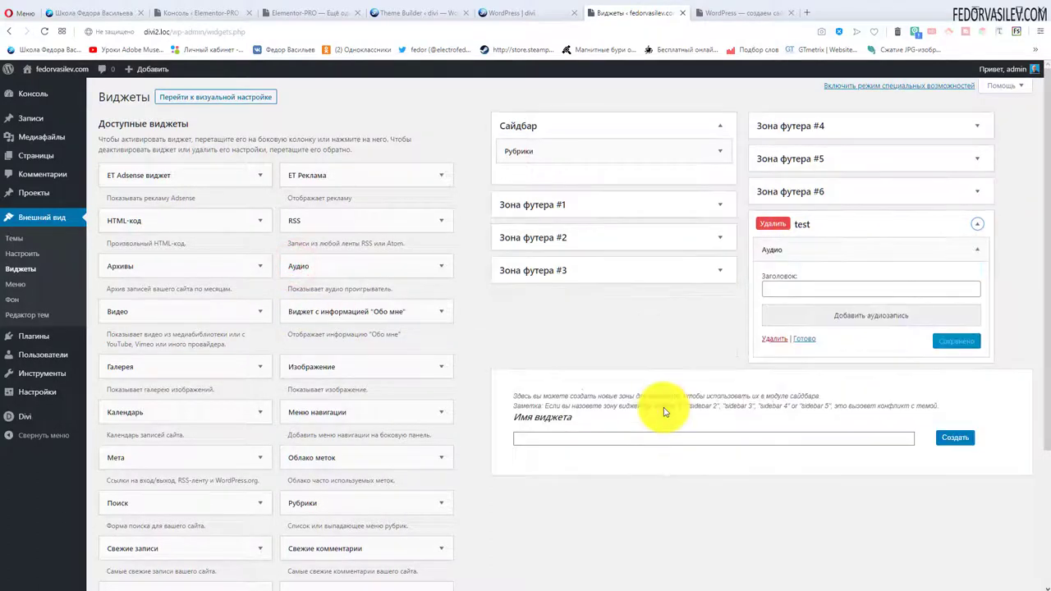
{"action": "left_click", "coordinate": [978, 246]}
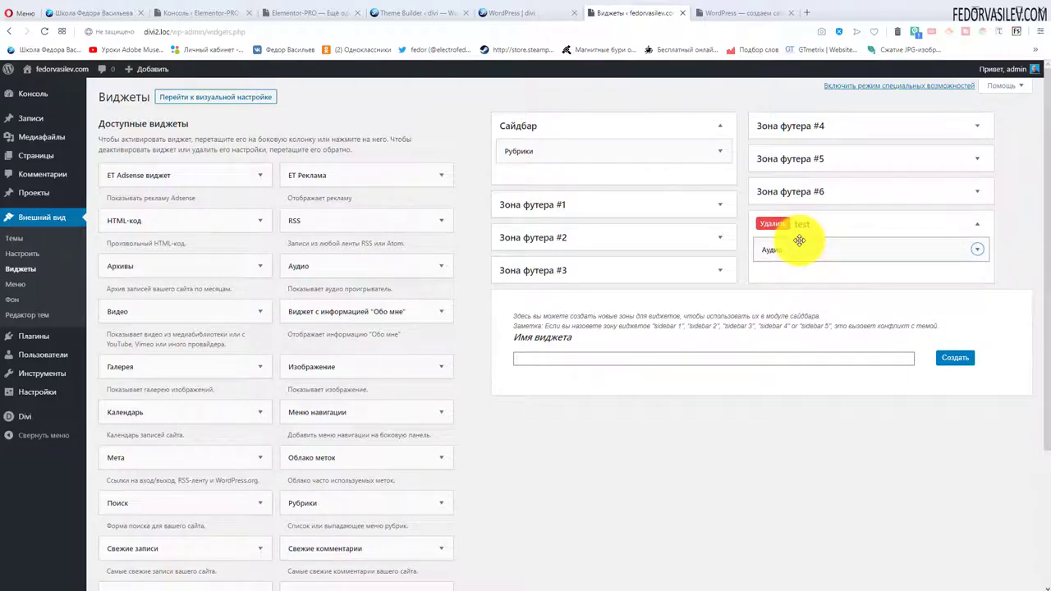
- View the post page's sidebar beside the article
{"action": "left_click", "coordinate": [718, 12]}
{"action": "scroll", "coordinate": [786, 368], "scroll_direction": "up", "scroll_amount": 10}
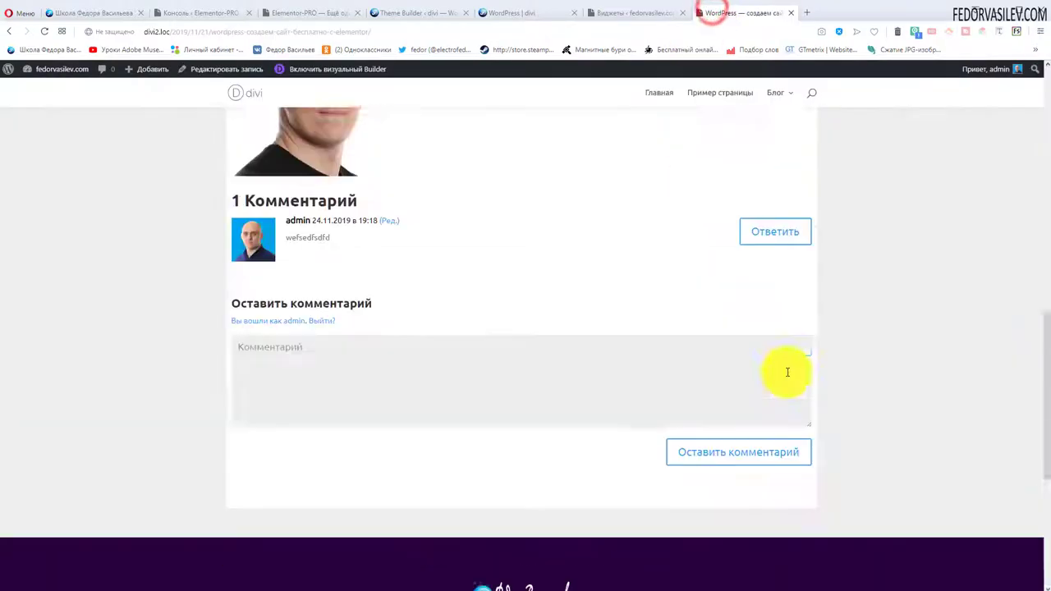
{"action": "scroll", "coordinate": [754, 337], "scroll_direction": "up", "scroll_amount": 10}
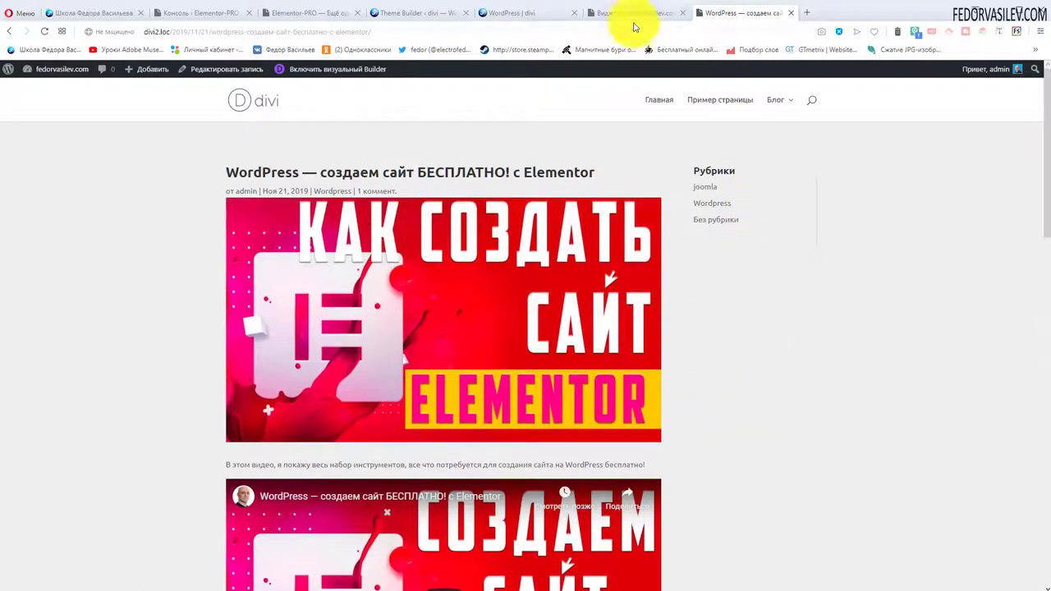
- Delete the test widget area from the Виджеты page
{"action": "left_click", "coordinate": [630, 13]}
{"action": "left_click", "coordinate": [978, 225]}
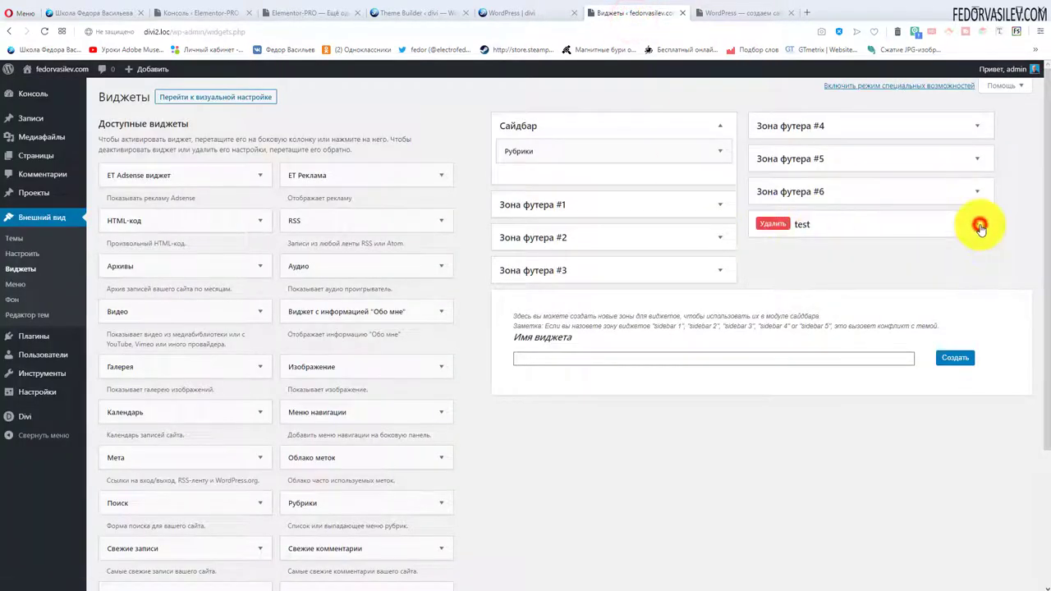
{"action": "left_click", "coordinate": [977, 224]}
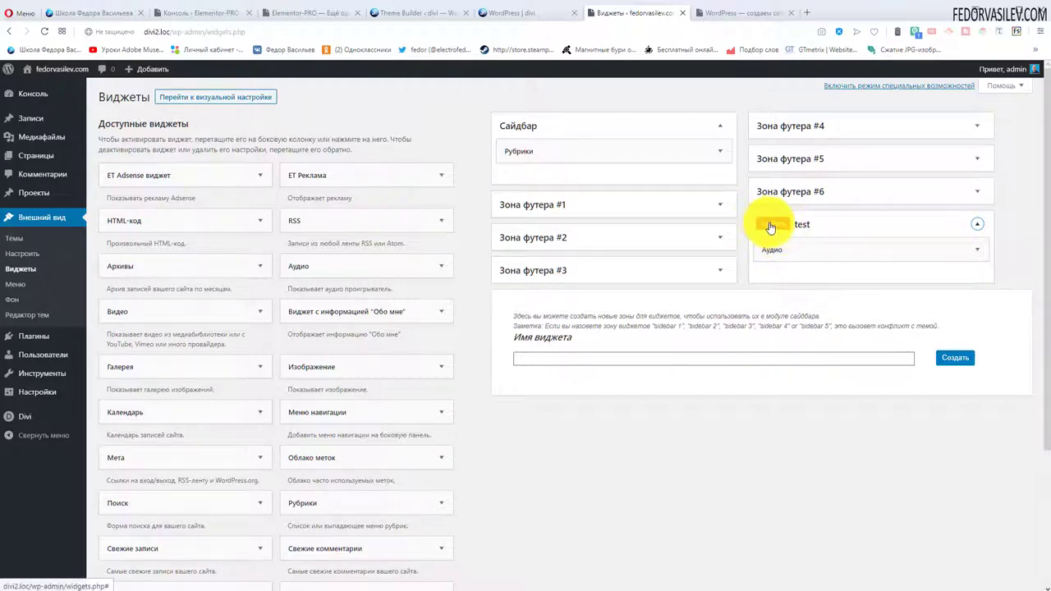
{"action": "left_click", "coordinate": [771, 224]}
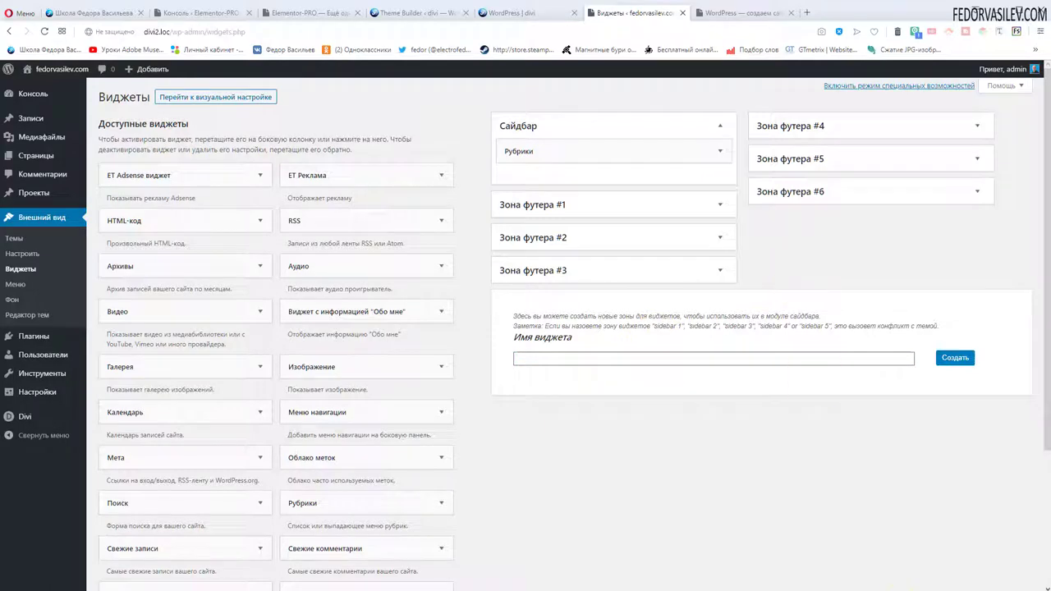
- Examine the modules in the sidebar beside the posts on the WordPress category page
{"action": "left_click", "coordinate": [509, 12]}
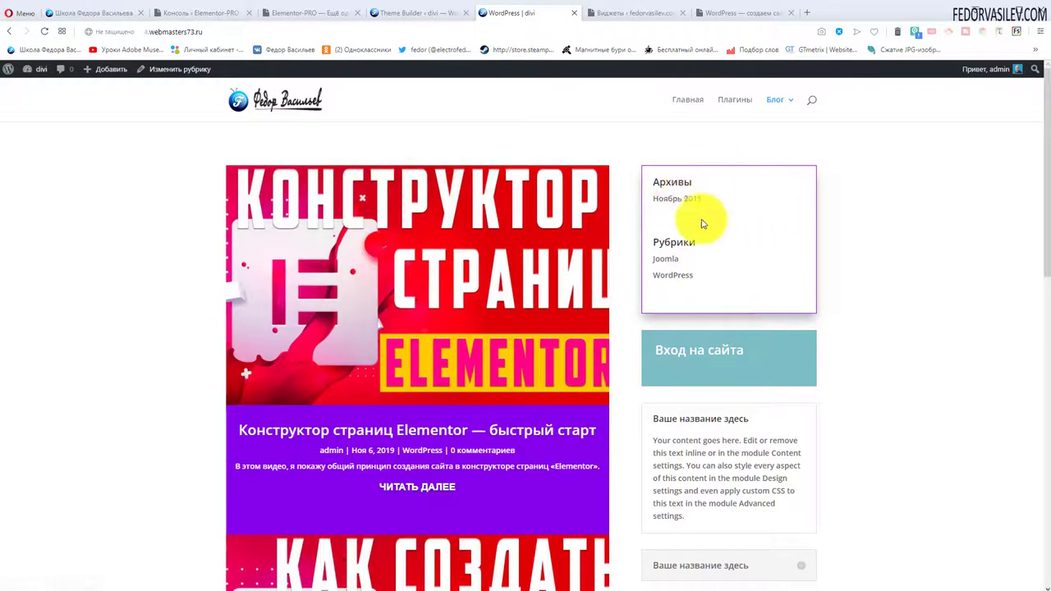
{"action": "scroll", "coordinate": [944, 234], "scroll_direction": "down", "scroll_amount": 1}
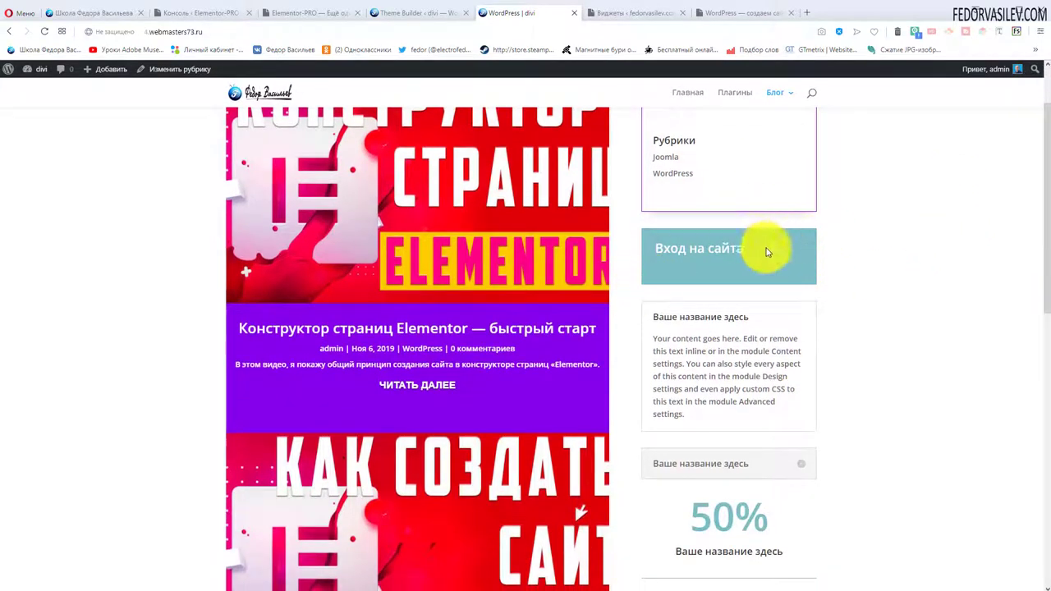
{"action": "scroll", "coordinate": [735, 249], "scroll_direction": "down", "scroll_amount": 3}
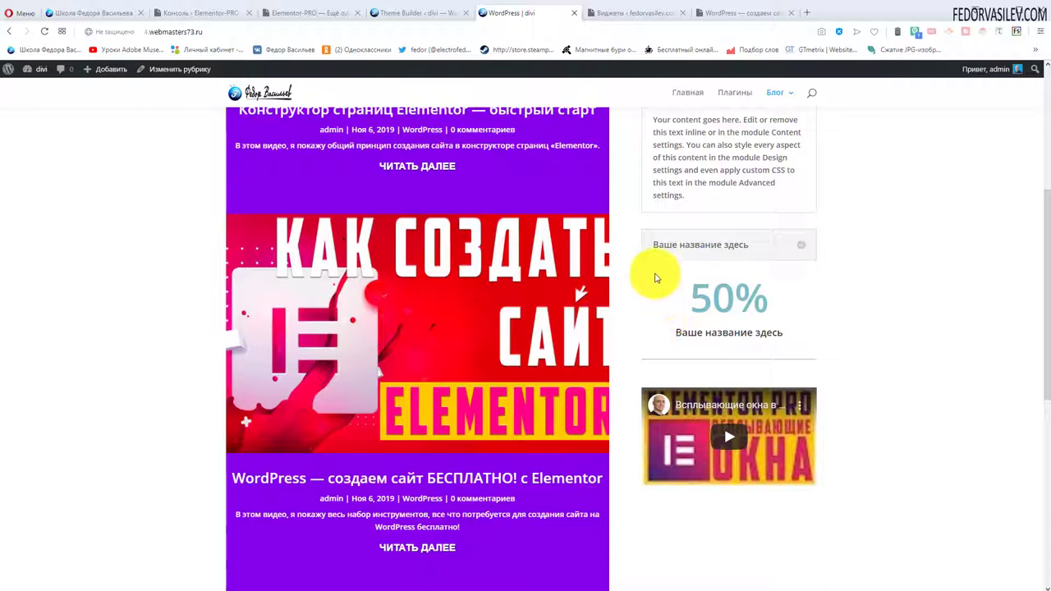
{"action": "left_click_drag", "start_coordinate": [774, 333], "coordinate": [681, 293]}
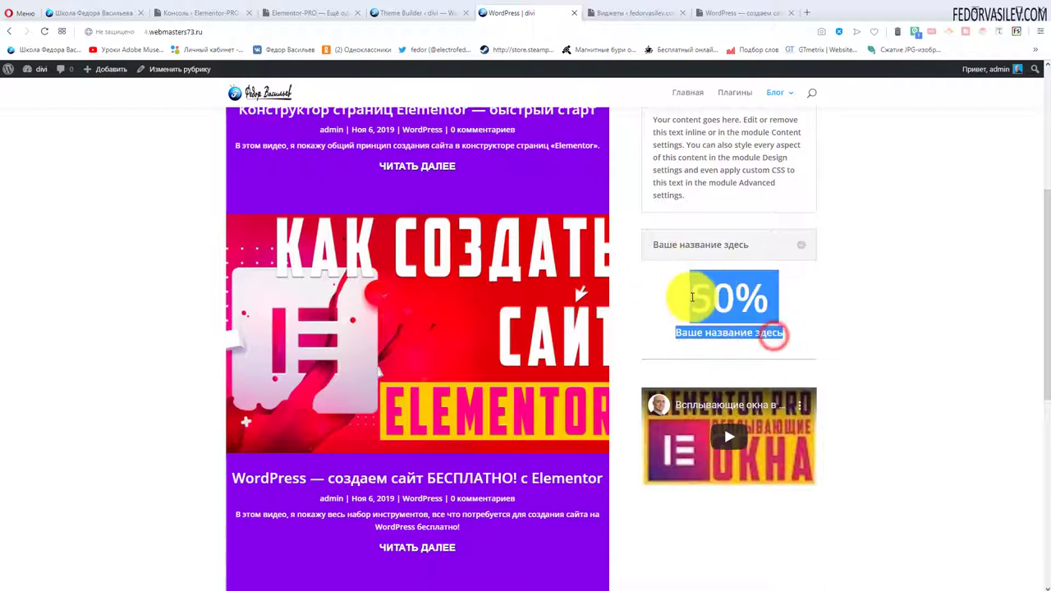
{"action": "left_click", "coordinate": [987, 298]}
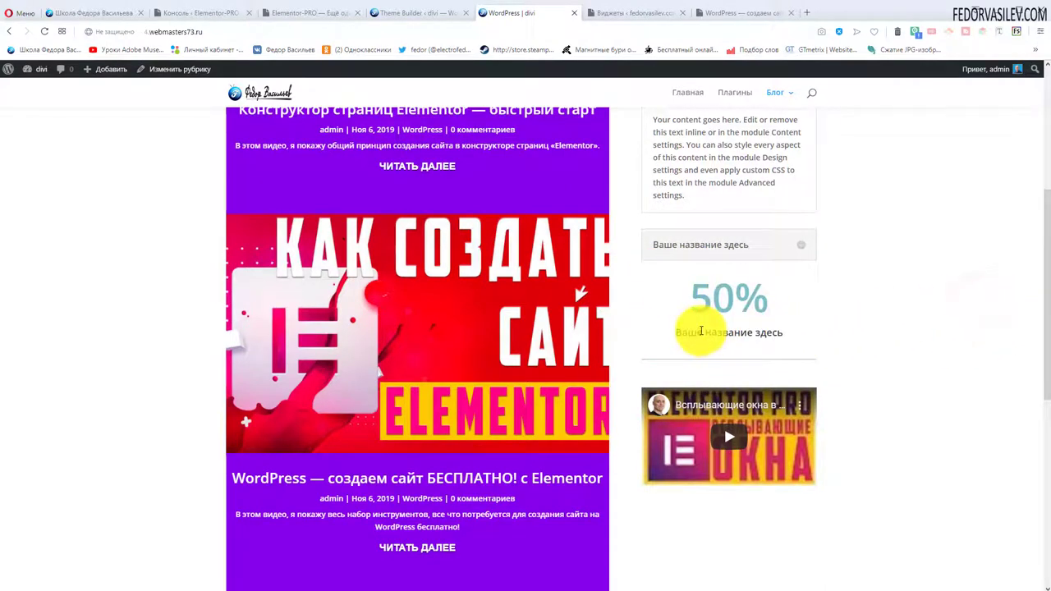
{"action": "scroll", "coordinate": [671, 327], "scroll_direction": "up", "scroll_amount": 3}
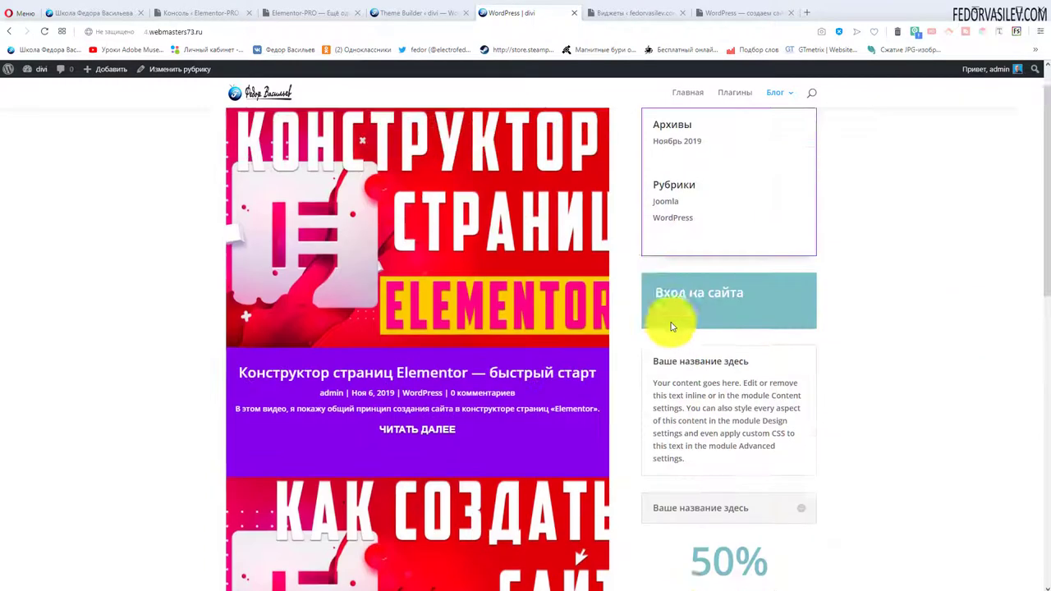
{"action": "scroll", "coordinate": [671, 327], "scroll_direction": "up", "scroll_amount": 1}
- Return to the Виджеты page and examine the ET Adsense виджет and its choice of target widget areas
{"action": "left_click", "coordinate": [640, 16]}
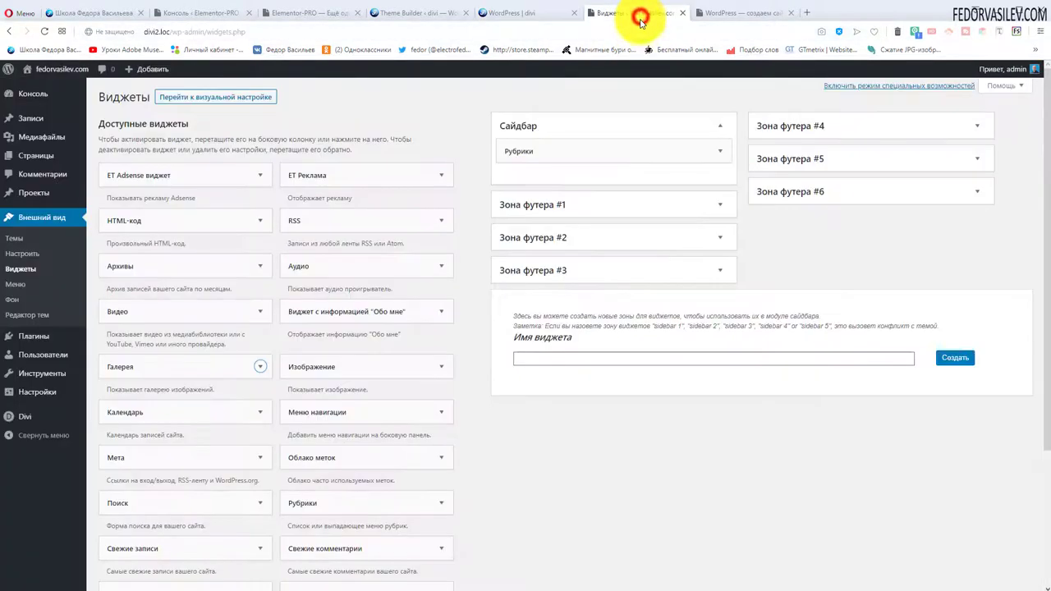
{"action": "left_click", "coordinate": [113, 180]}
{"action": "left_click", "coordinate": [112, 174]}
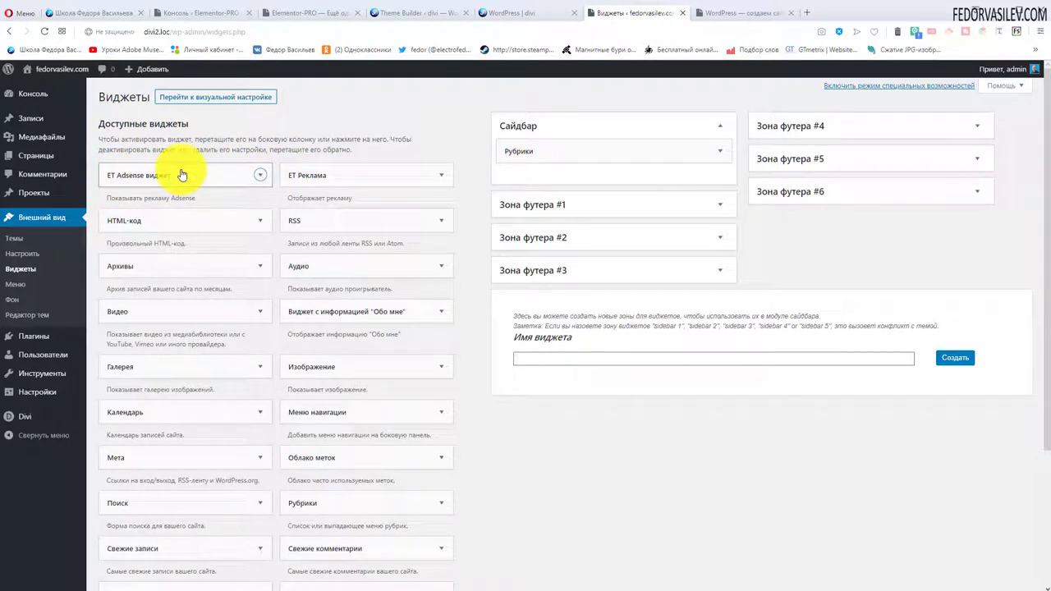
{"action": "left_click", "coordinate": [138, 181]}
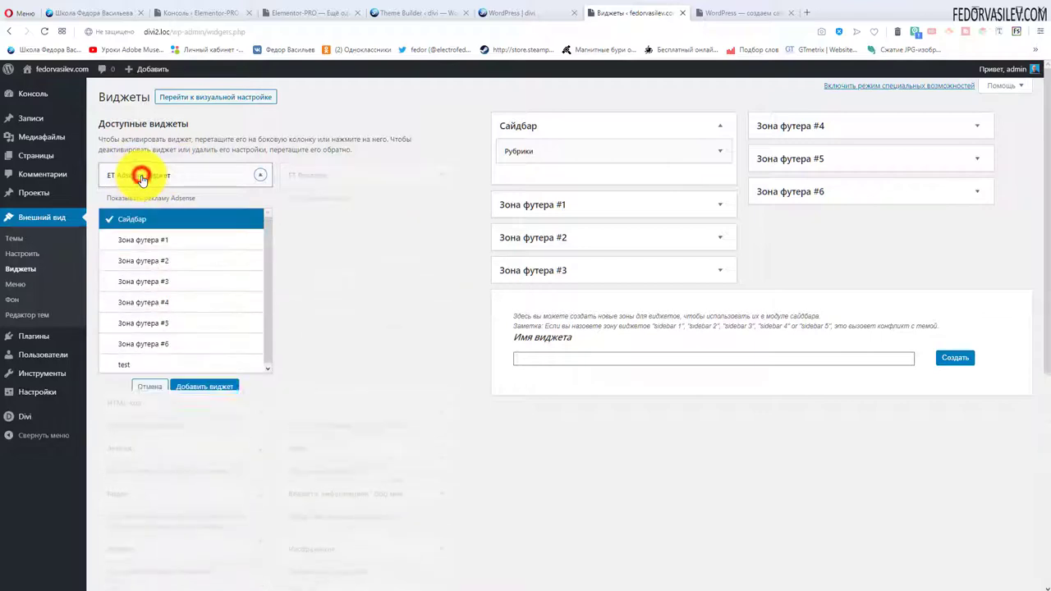
{"action": "left_click", "coordinate": [141, 180]}
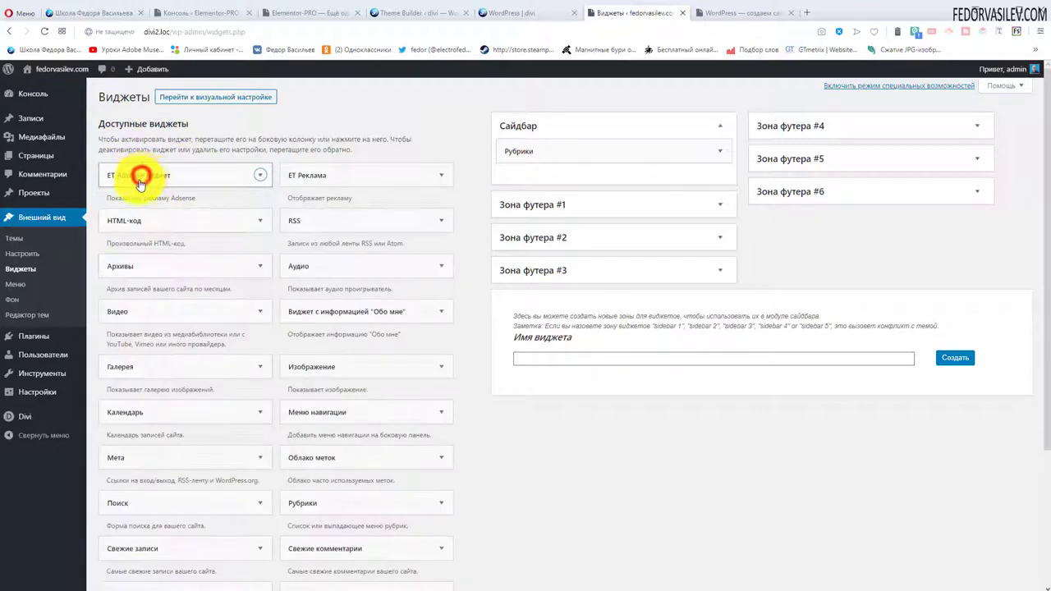
{"action": "left_click", "coordinate": [188, 176]}
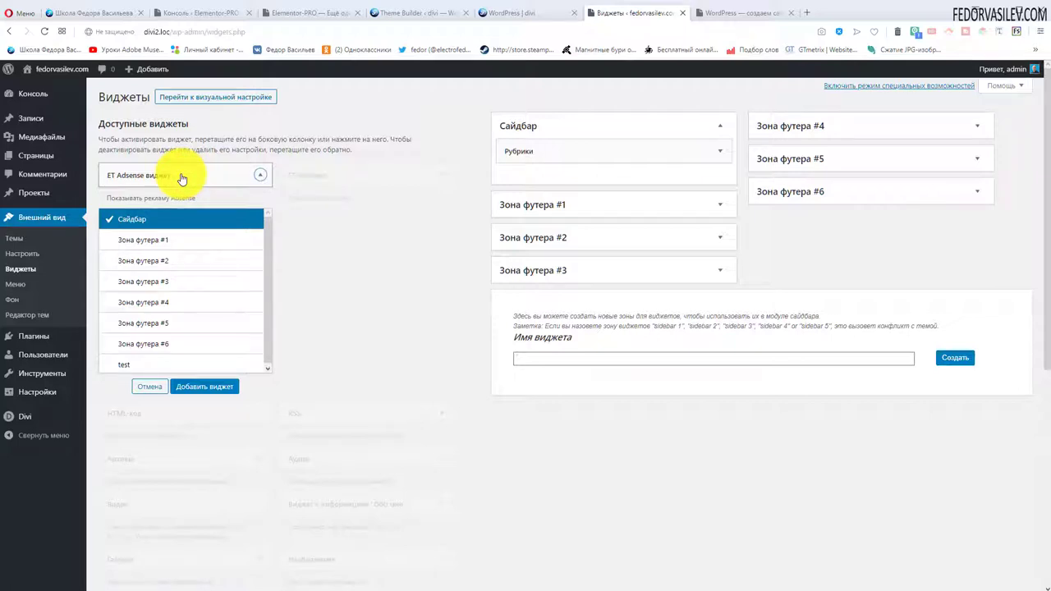
{"action": "left_click", "coordinate": [182, 179]}
{"action": "left_click", "coordinate": [164, 184]}
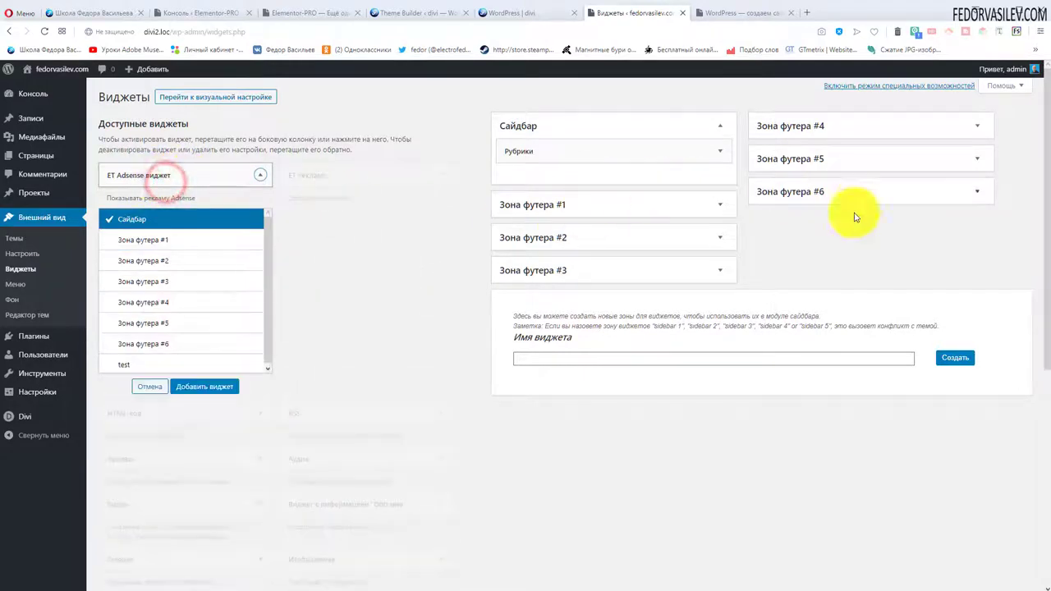
{"action": "left_click", "coordinate": [142, 177]}
{"action": "left_click", "coordinate": [179, 175]}
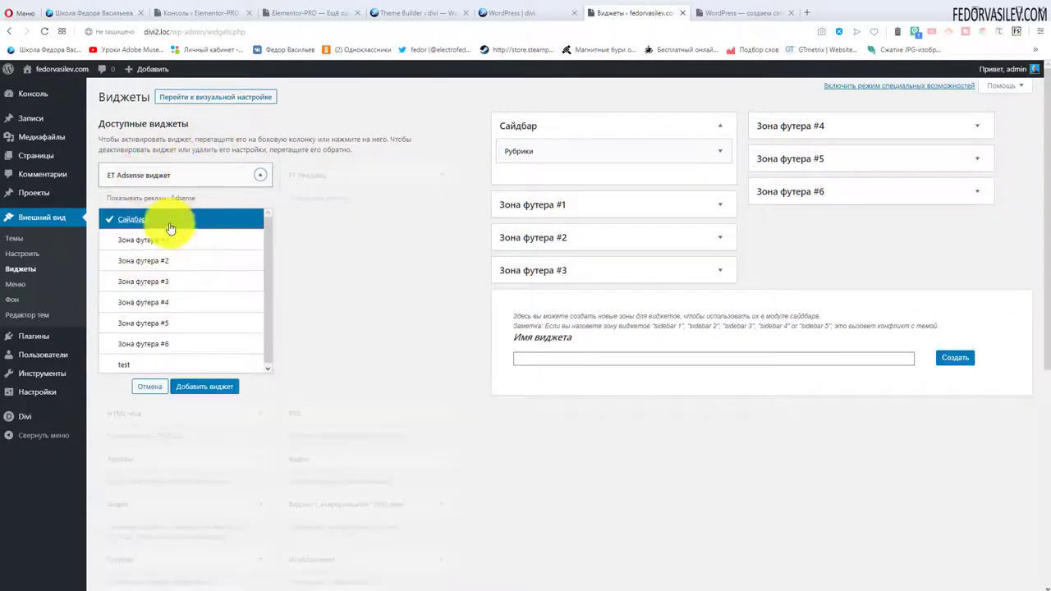
{"action": "left_click", "coordinate": [151, 176]}
{"action": "left_click", "coordinate": [115, 178]}
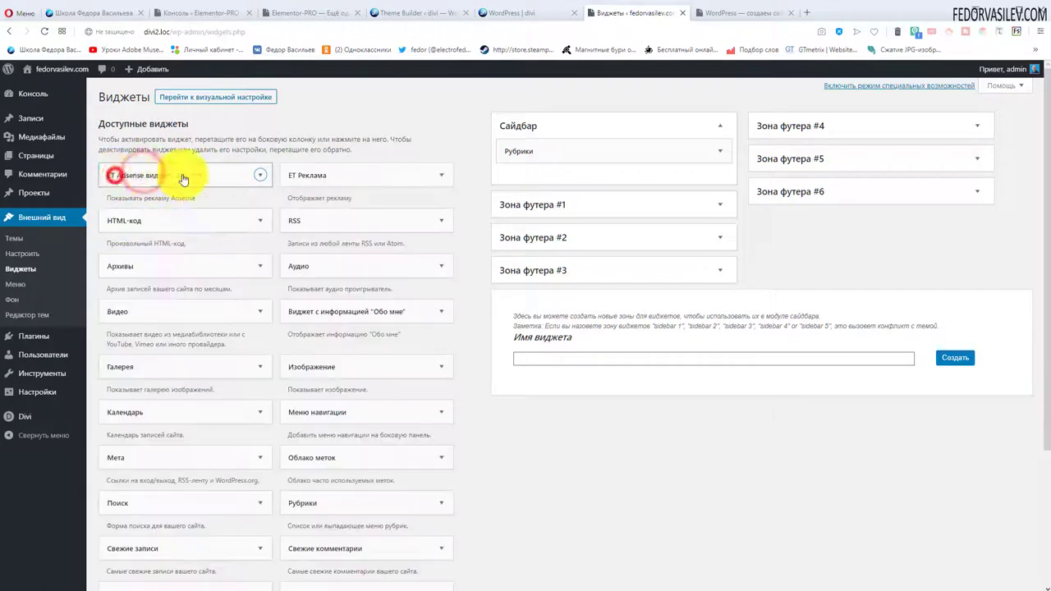
- Add the ET Реклама widget to the Сайдбар area
{"action": "left_click", "coordinate": [314, 182]}
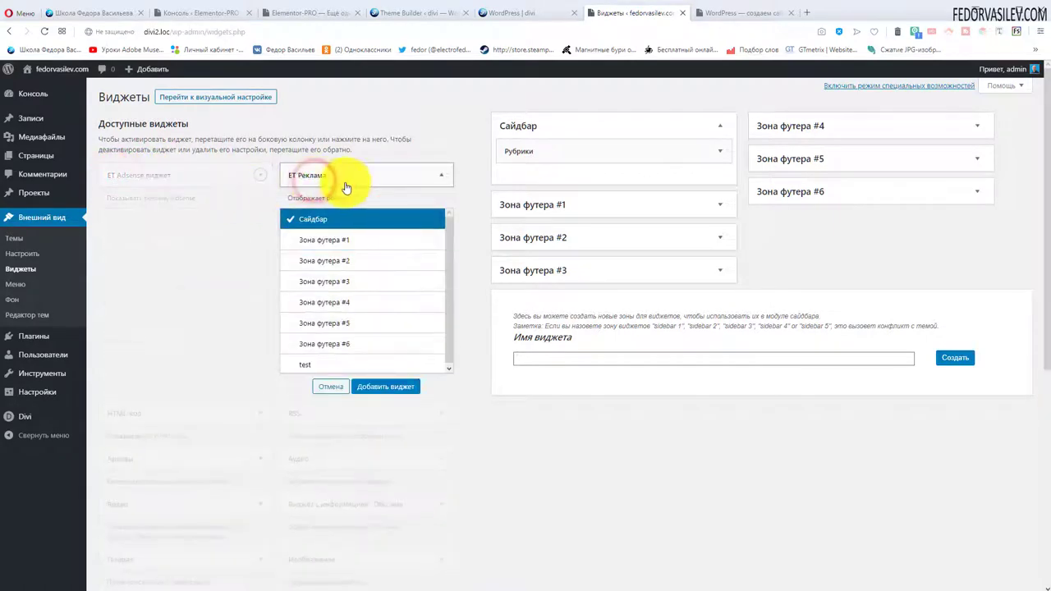
{"action": "left_click", "coordinate": [348, 179]}
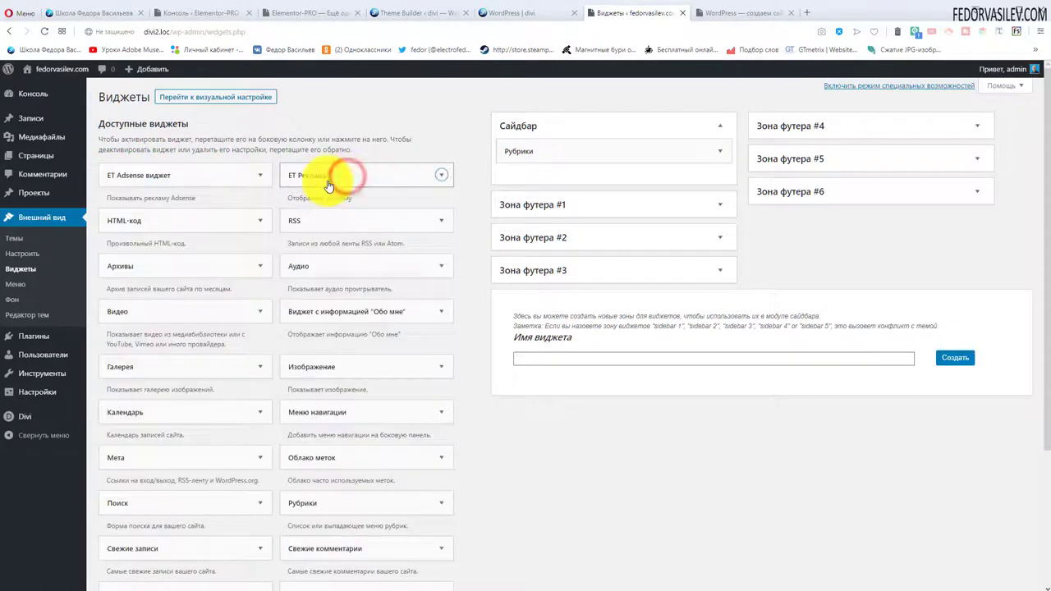
{"action": "left_click", "coordinate": [327, 185]}
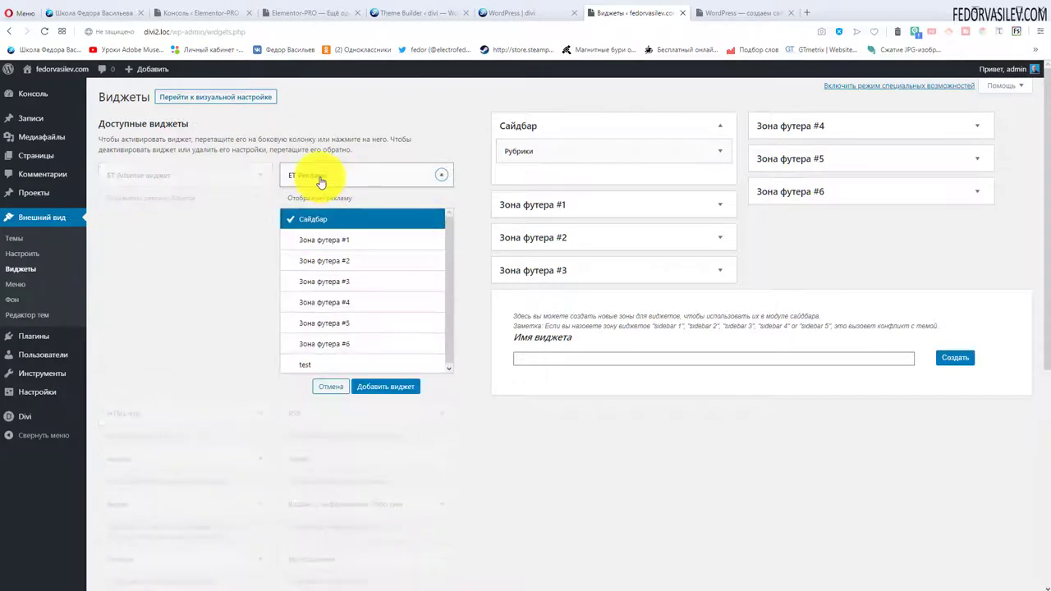
{"action": "left_click", "coordinate": [349, 179]}
{"action": "scroll", "coordinate": [318, 186], "scroll_direction": "down", "scroll_amount": 2}
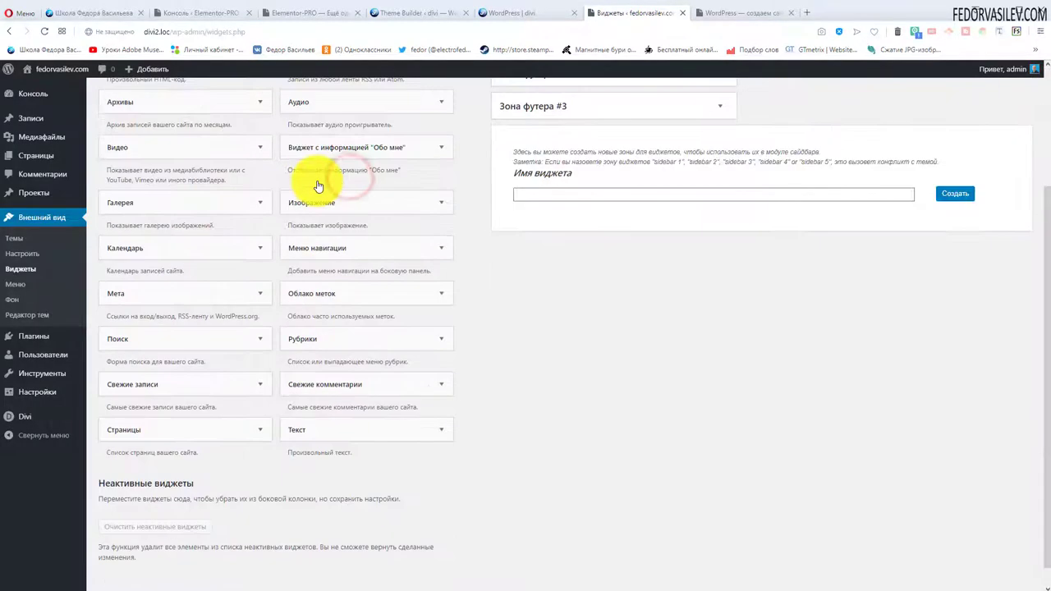
{"action": "scroll", "coordinate": [386, 370], "scroll_direction": "up", "scroll_amount": 2}
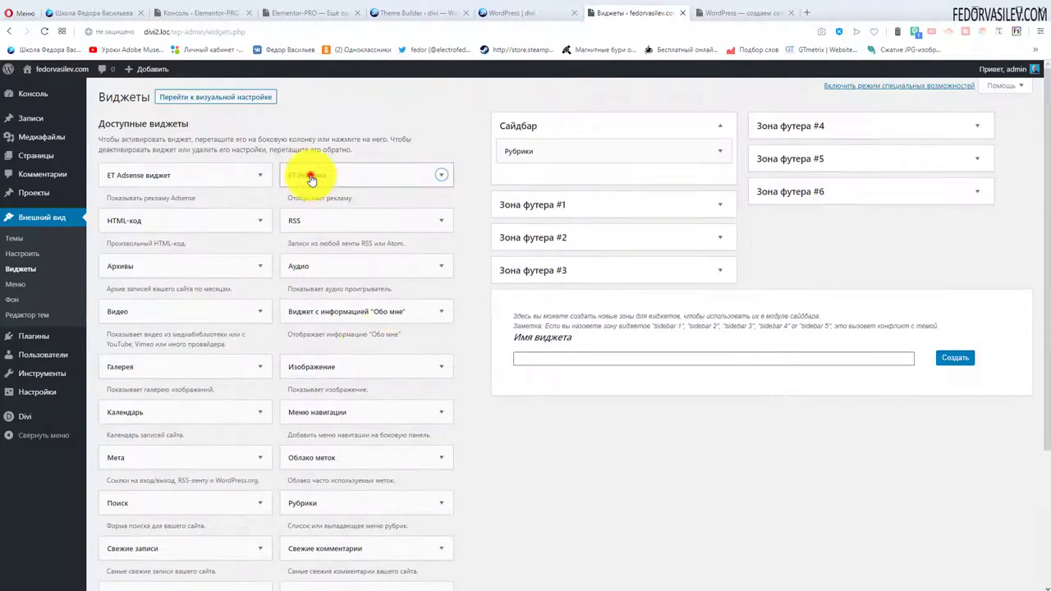
{"action": "left_click", "coordinate": [310, 180]}
{"action": "double_click", "coordinate": [314, 174]}
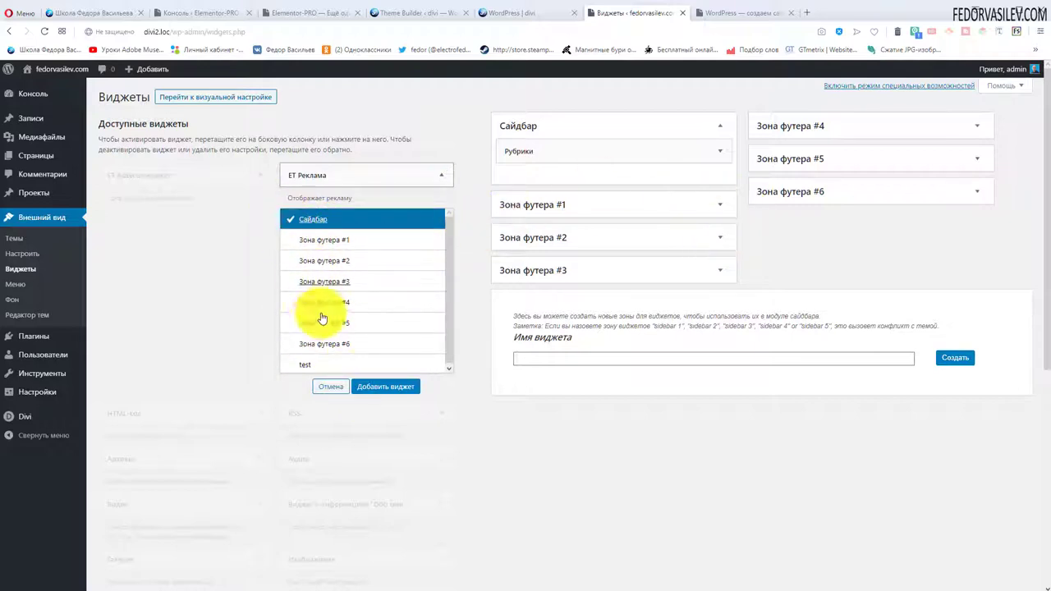
{"action": "left_click", "coordinate": [370, 386]}
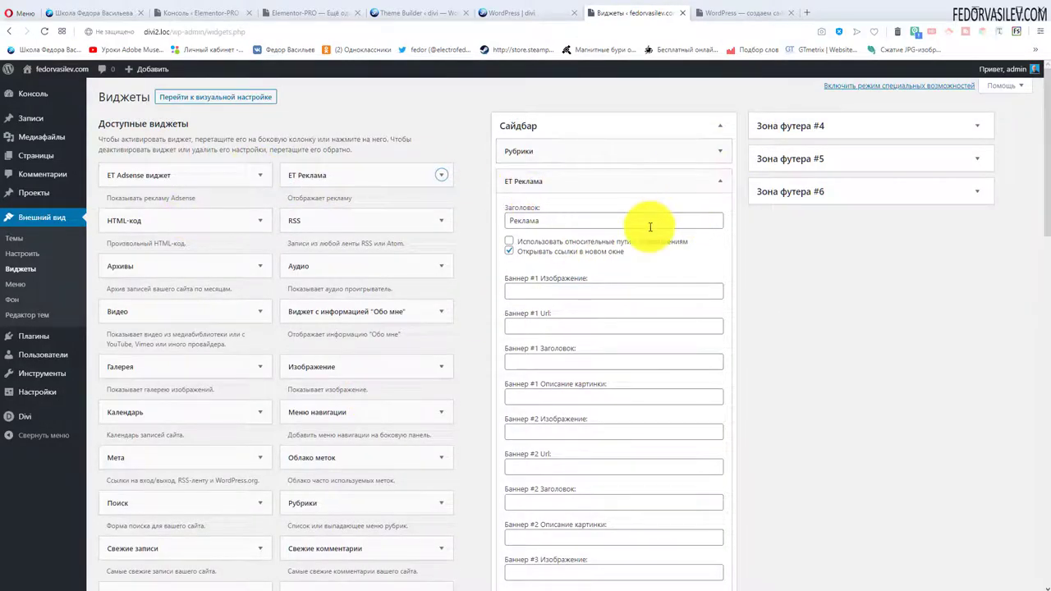
- Examine the image, Url, title and picture description fields for the numbered banners in the ET Реклама widget
{"action": "scroll", "coordinate": [587, 333], "scroll_direction": "down", "scroll_amount": 15}
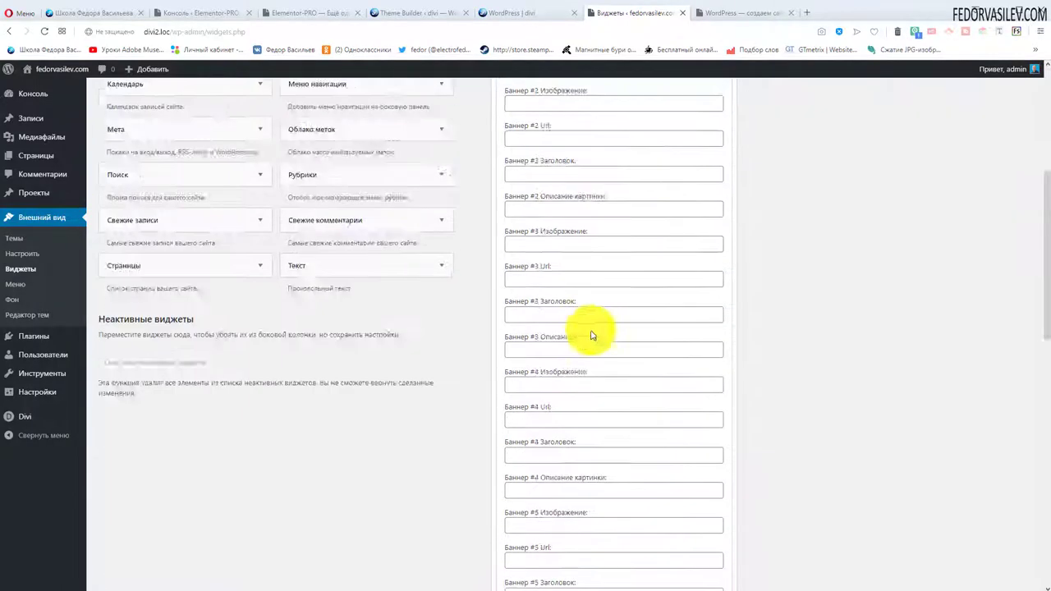
{"action": "scroll", "coordinate": [585, 330], "scroll_direction": "up", "scroll_amount": 8}
{"action": "scroll", "coordinate": [585, 330], "scroll_direction": "up", "scroll_amount": 10}
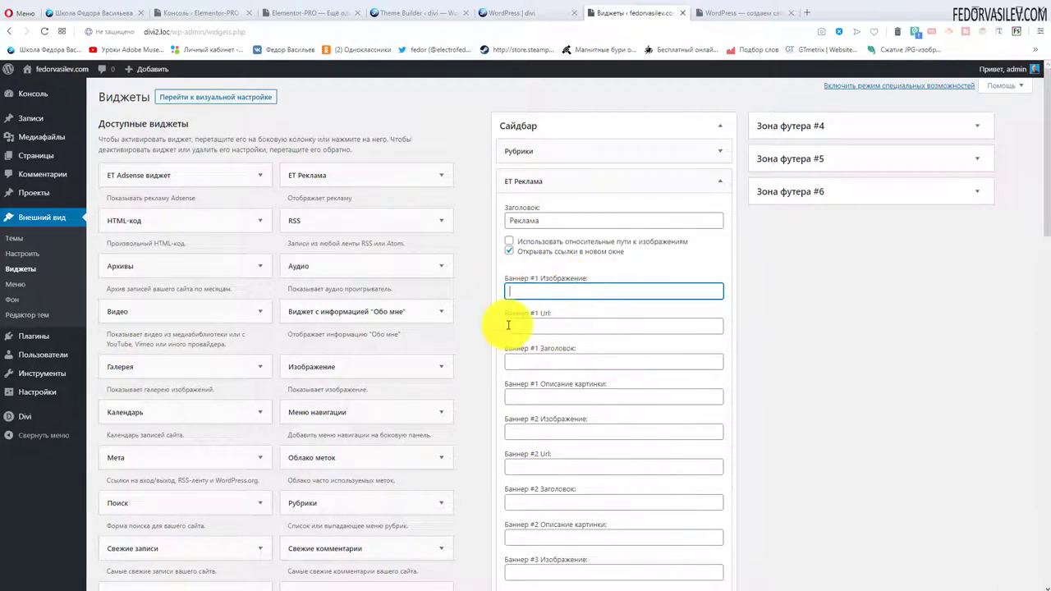
{"action": "left_click", "coordinate": [551, 323]}
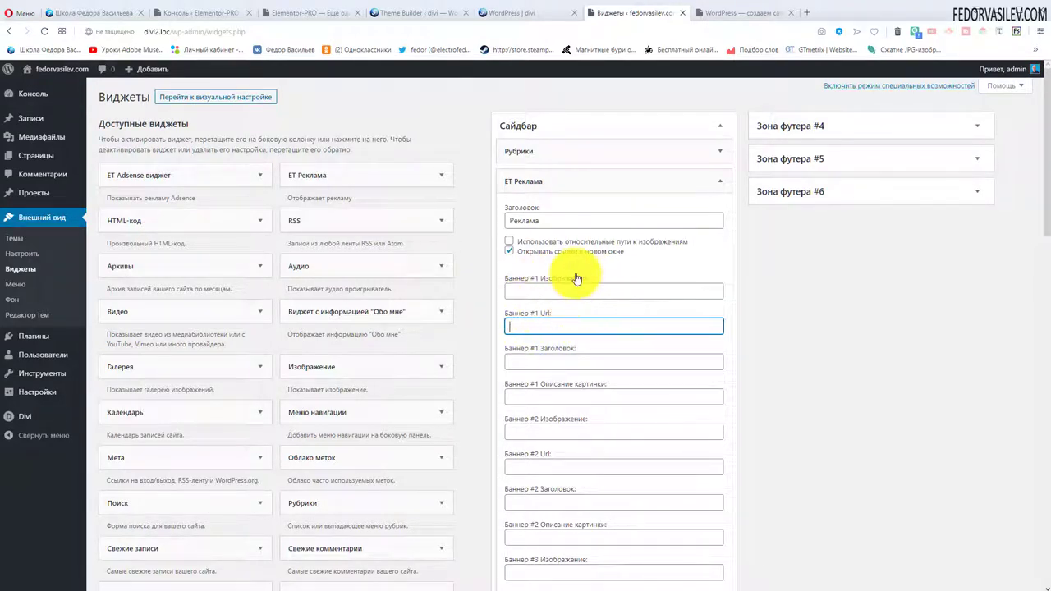
{"action": "left_click", "coordinate": [538, 360]}
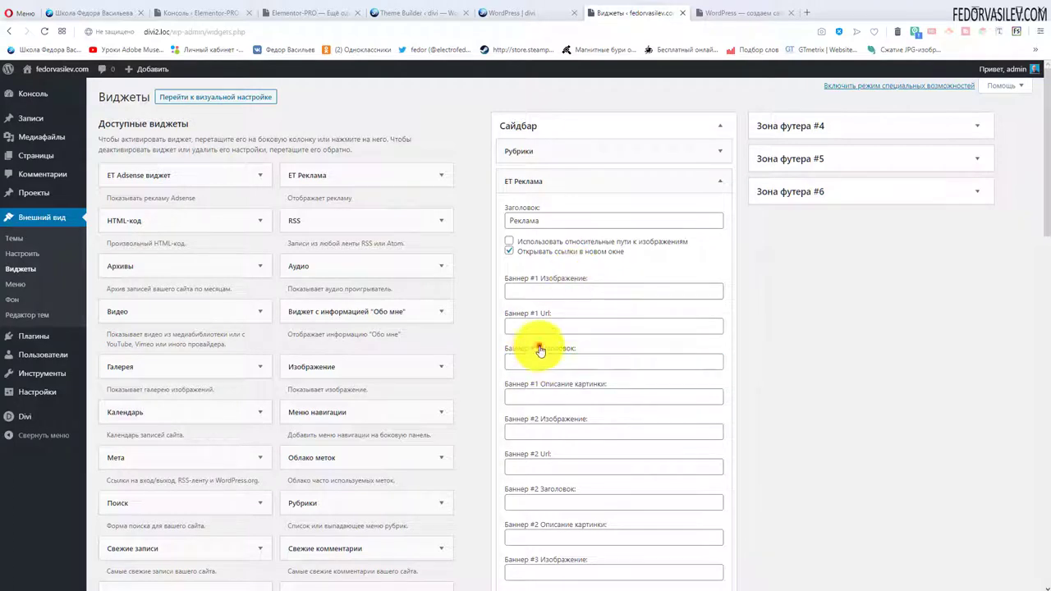
{"action": "left_click", "coordinate": [535, 313]}
{"action": "left_click", "coordinate": [535, 282]}
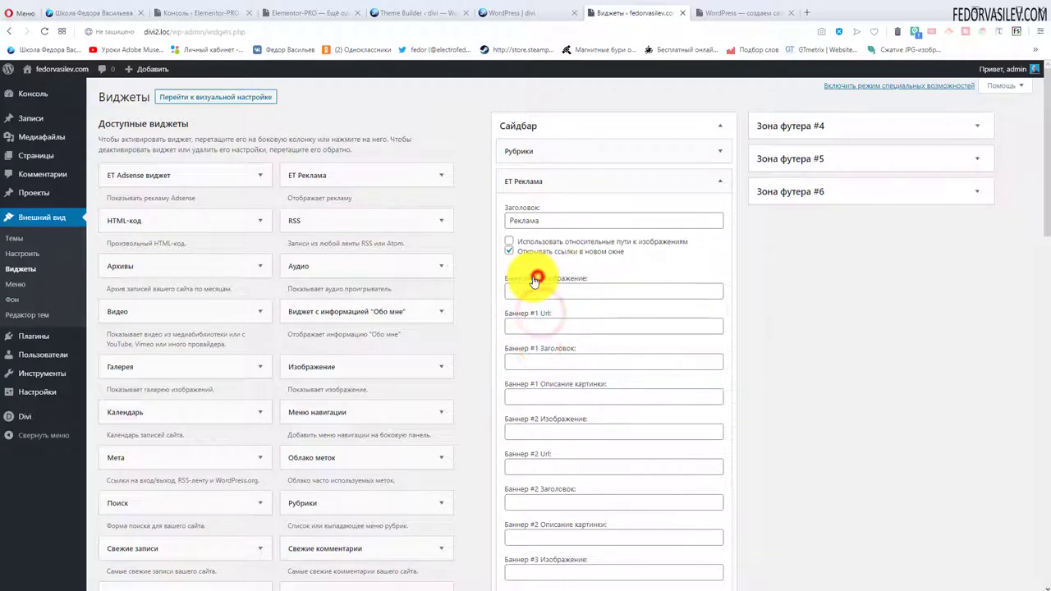
{"action": "double_click", "coordinate": [535, 280]}
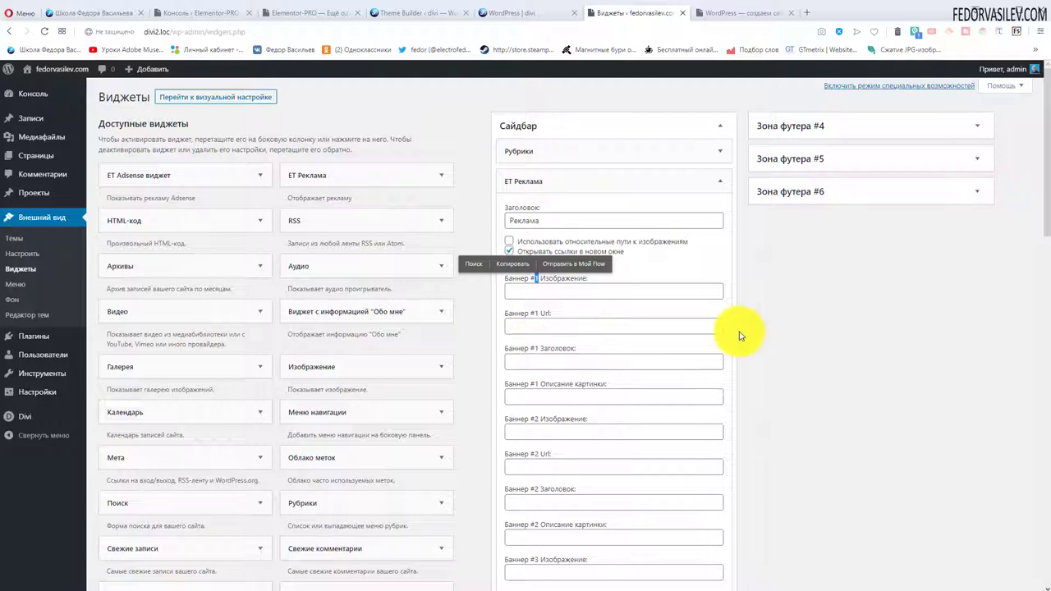
{"action": "left_click", "coordinate": [605, 395]}
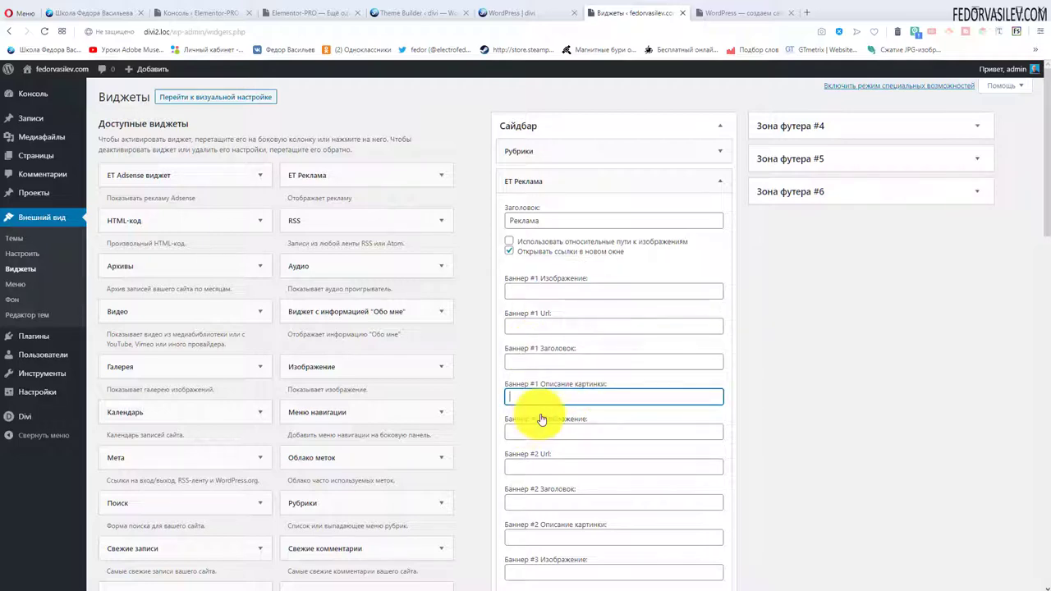
{"action": "double_click", "coordinate": [531, 423]}
- Delete the ET Реклама widget from the Сайдбар area
{"action": "scroll", "coordinate": [525, 410], "scroll_direction": "down", "scroll_amount": 2}
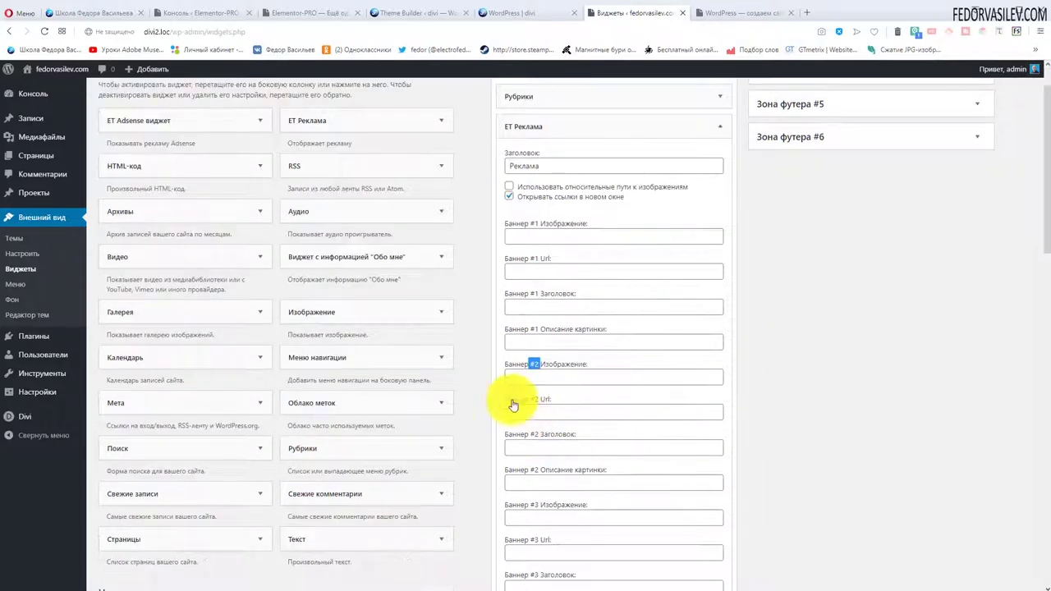
{"action": "scroll", "coordinate": [560, 364], "scroll_direction": "down", "scroll_amount": 10}
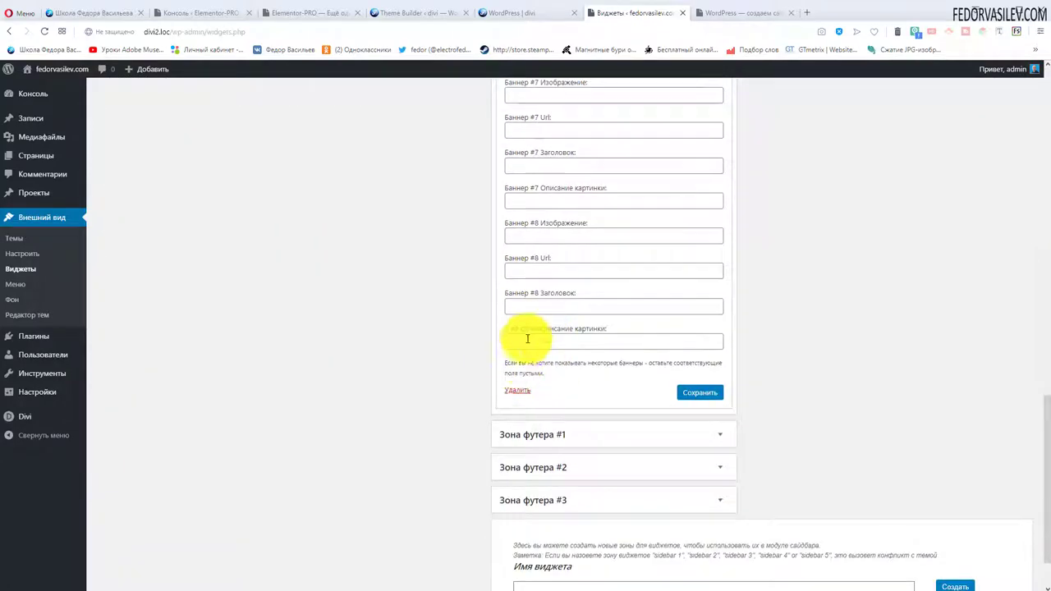
{"action": "scroll", "coordinate": [682, 383], "scroll_direction": "up", "scroll_amount": 8}
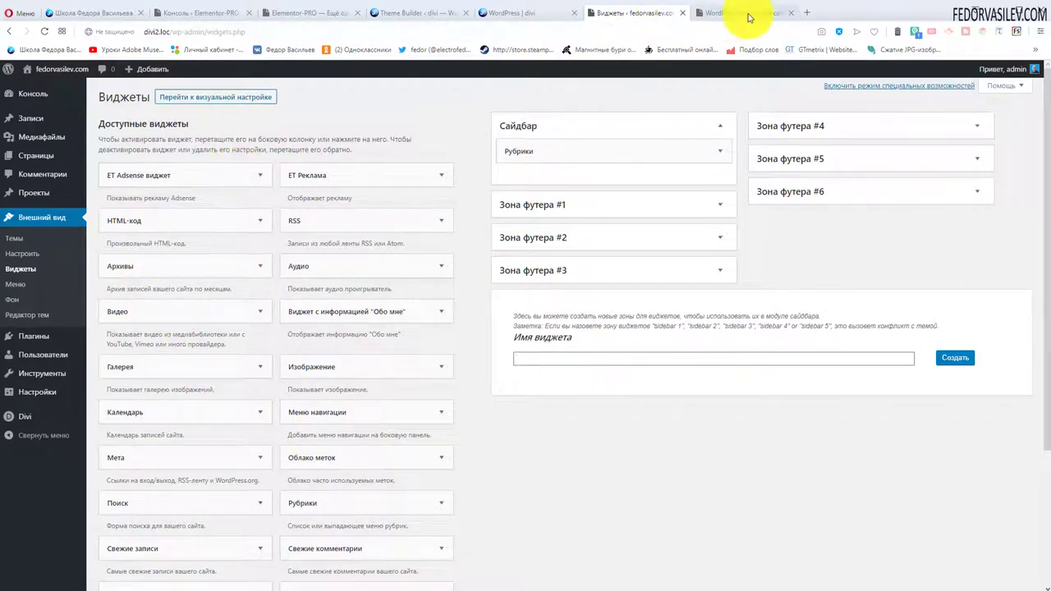
- Add the Видео widget to the Сайдбар area
{"action": "left_click", "coordinate": [119, 314]}
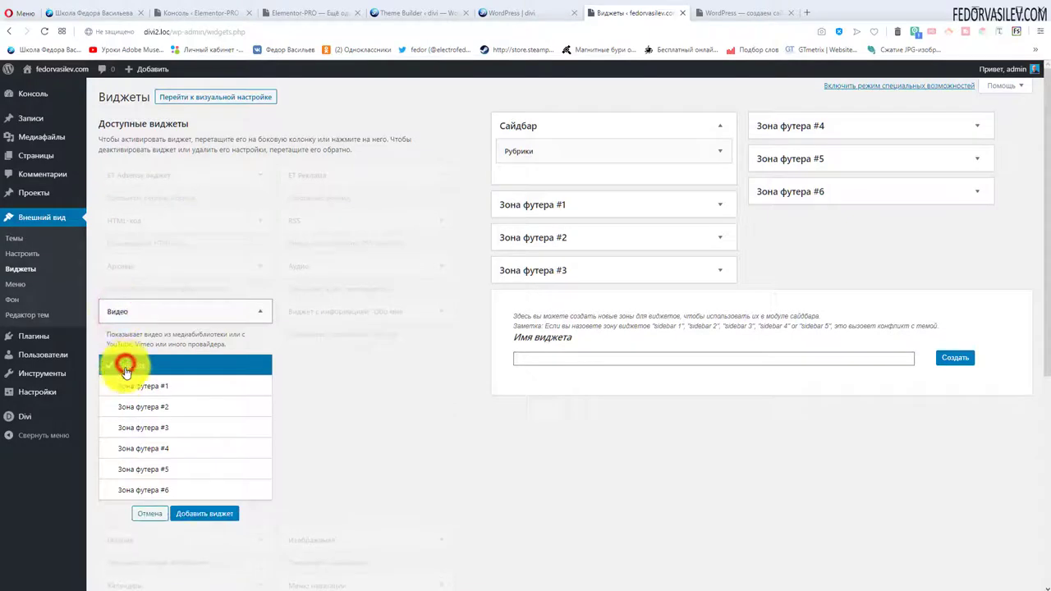
{"action": "left_click", "coordinate": [195, 513]}
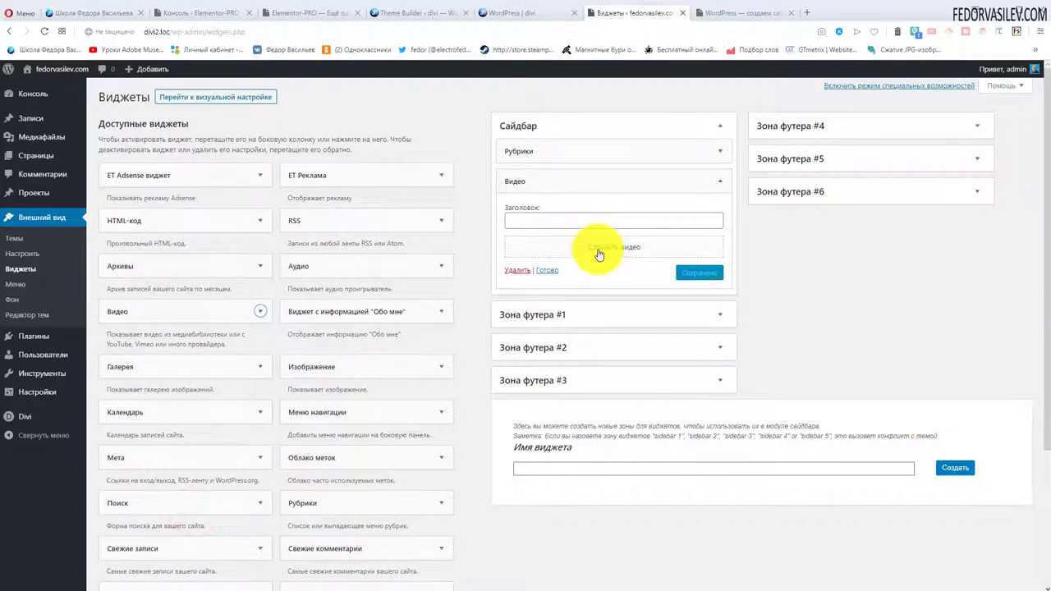
- Insert a video into the Видео widget from the copied web address, then save and collapse the widget
{"action": "left_click", "coordinate": [599, 255]}
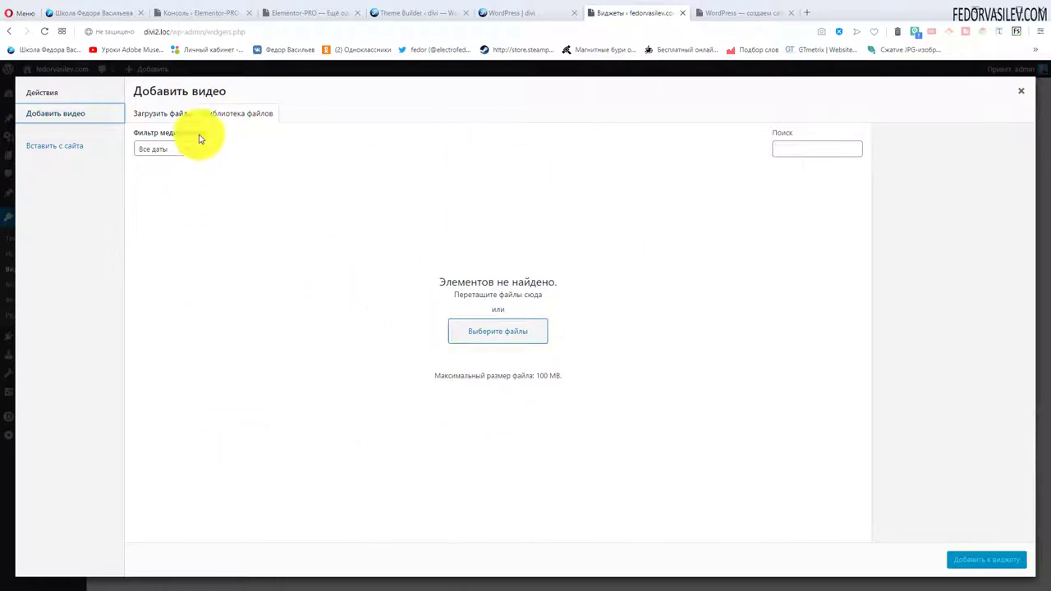
{"action": "left_click", "coordinate": [66, 145]}
{"action": "left_click_drag", "start_coordinate": [233, 150], "coordinate": [138, 147]}
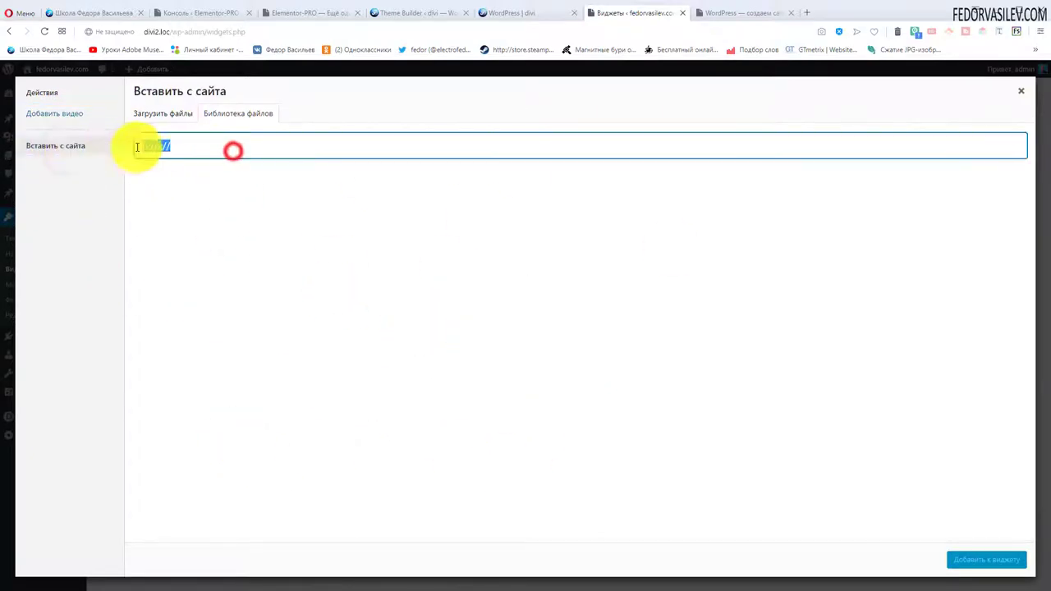
{"action": "right_click", "coordinate": [152, 149]}
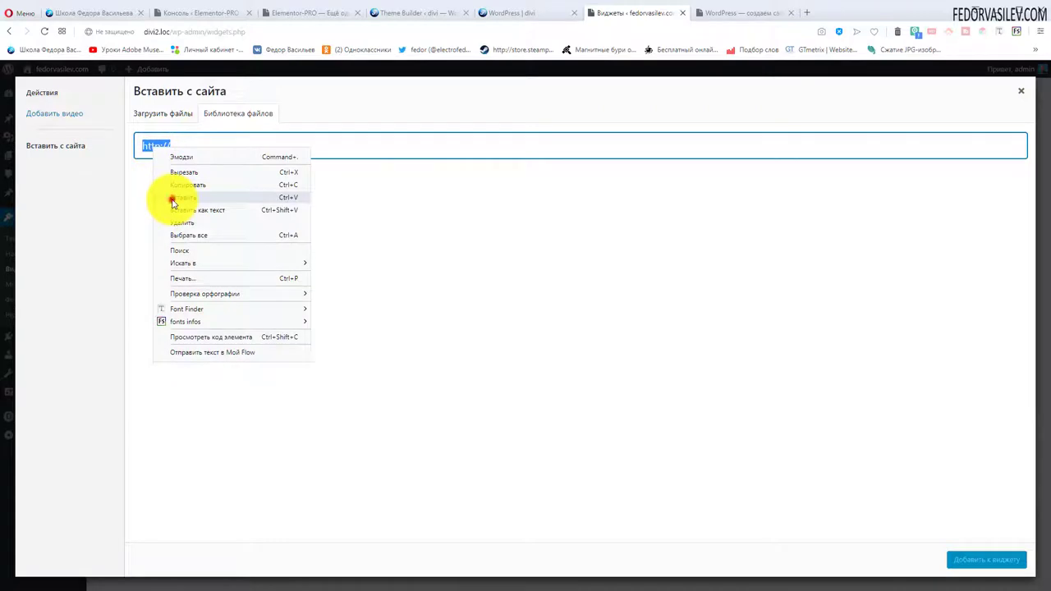
{"action": "left_click", "coordinate": [172, 200]}
{"action": "left_click", "coordinate": [954, 565]}
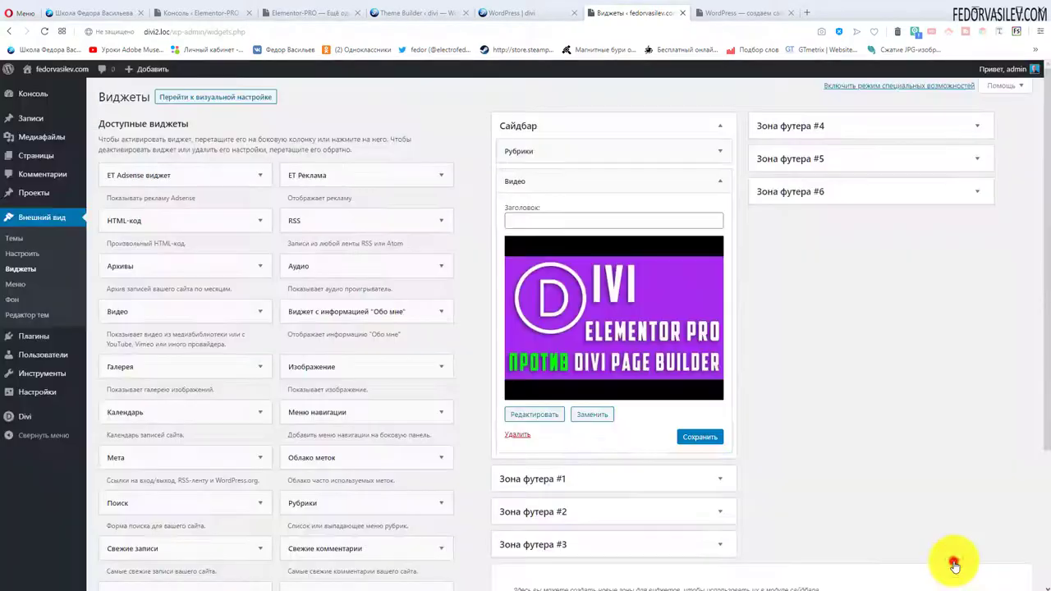
{"action": "left_click", "coordinate": [711, 439]}
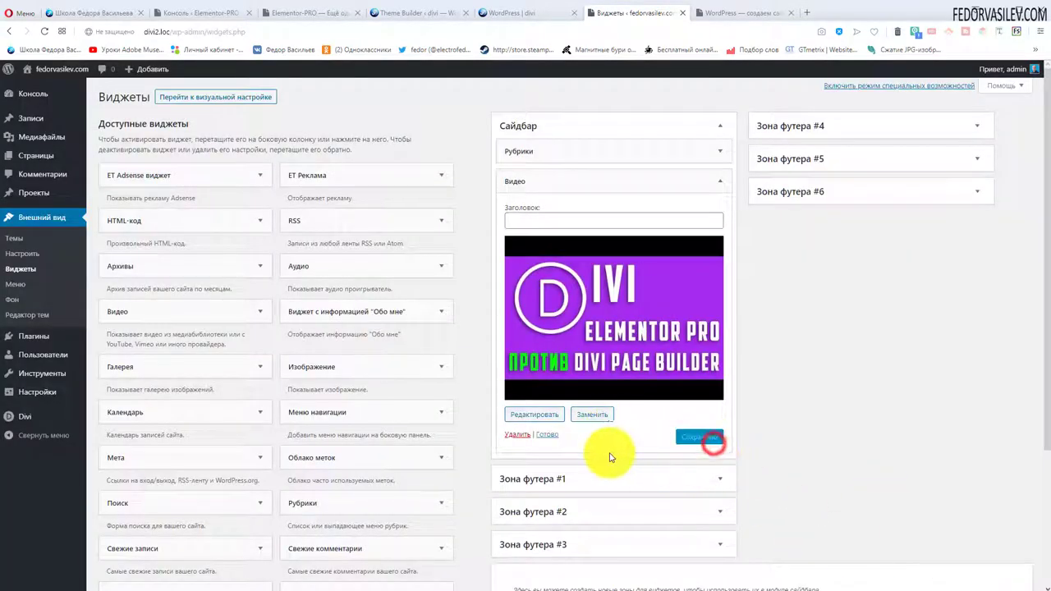
{"action": "left_click", "coordinate": [547, 434]}
- Check the sidebar on the WordPress — создаем сайт БЕСПЛАТНО! с Elementor post page and play its video in full screen
{"action": "left_click", "coordinate": [703, 12]}
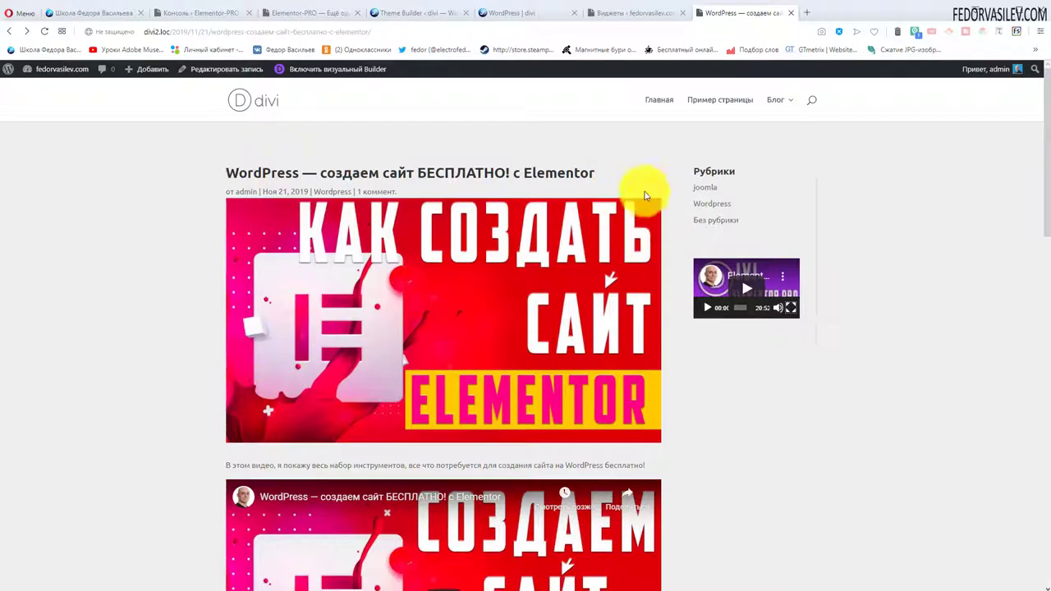
{"action": "mouse_move", "coordinate": [817, 160]}
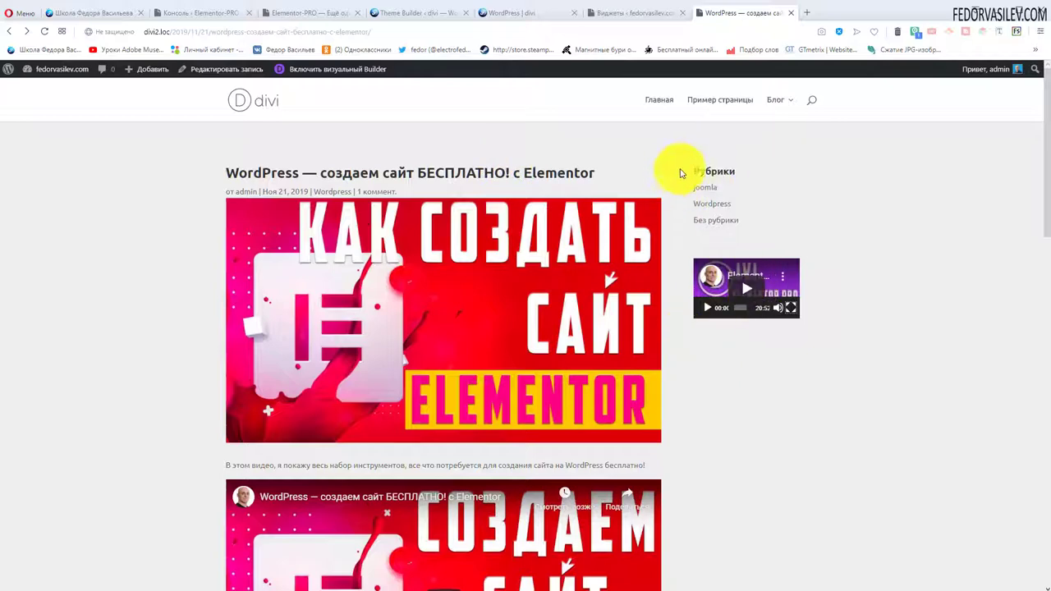
{"action": "left_click", "coordinate": [706, 308]}
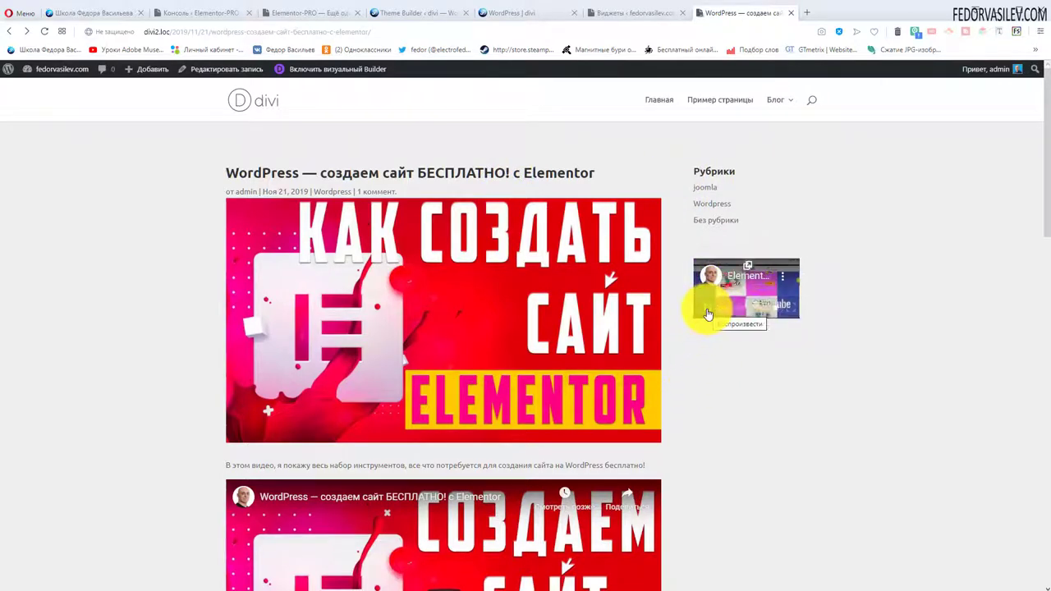
{"action": "left_click", "coordinate": [787, 310]}
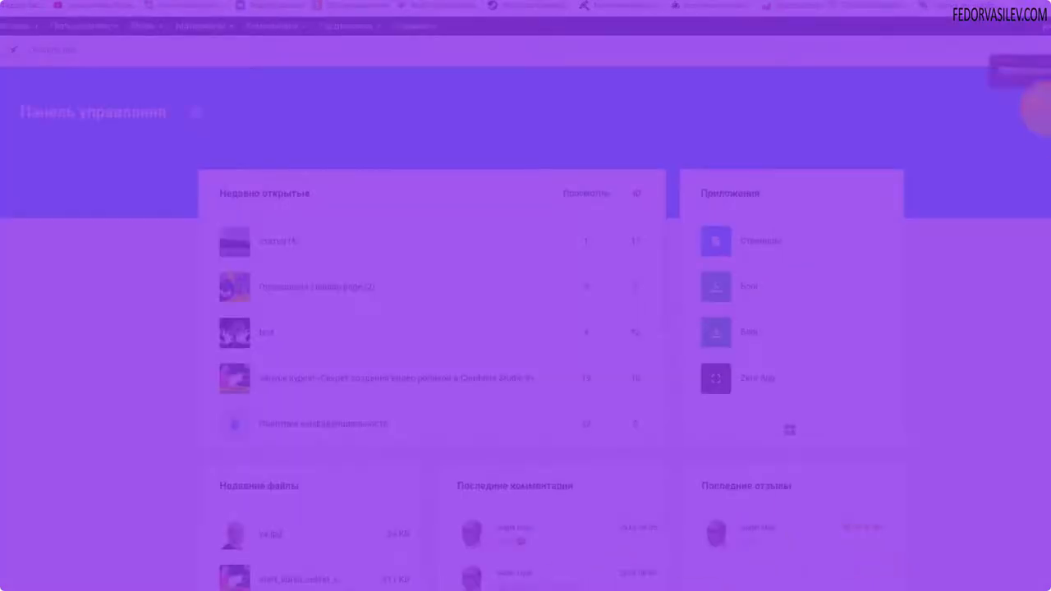
{"action": "left_click", "coordinate": [1038, 115]}
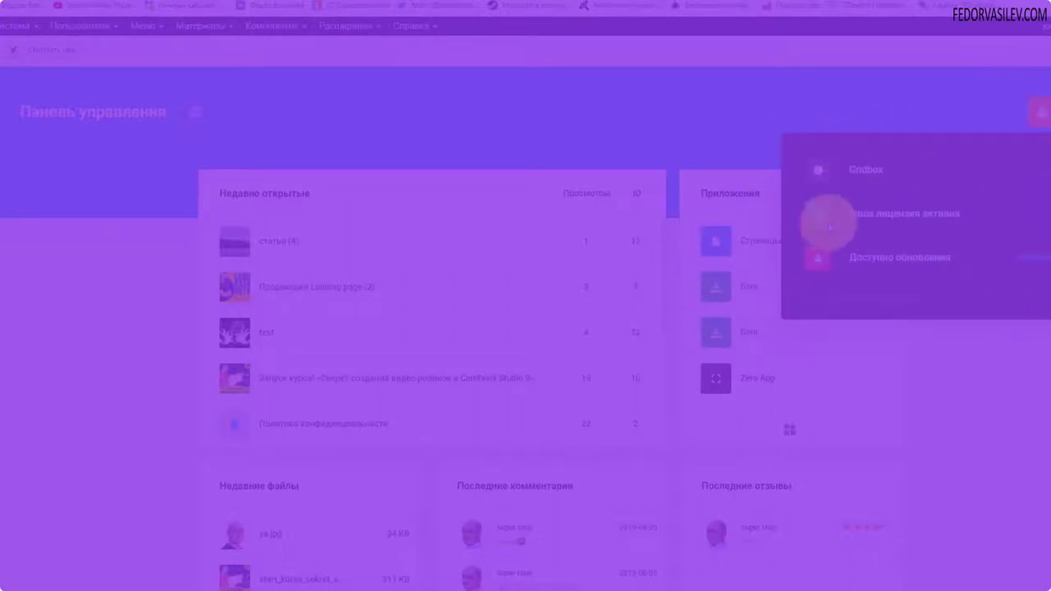
{"action": "left_click", "coordinate": [881, 215]}
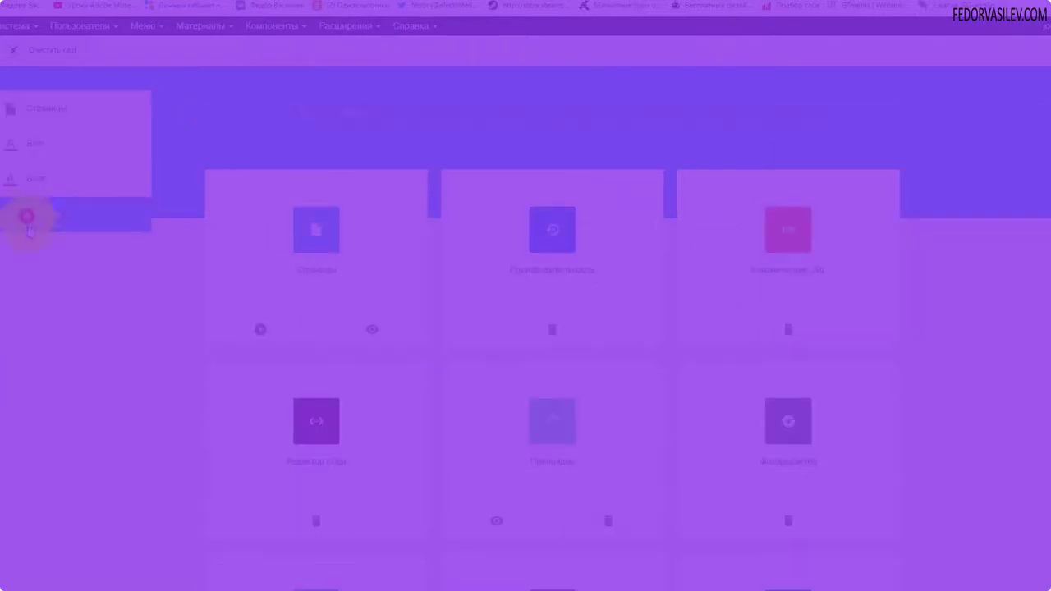
{"action": "left_click", "coordinate": [24, 216]}
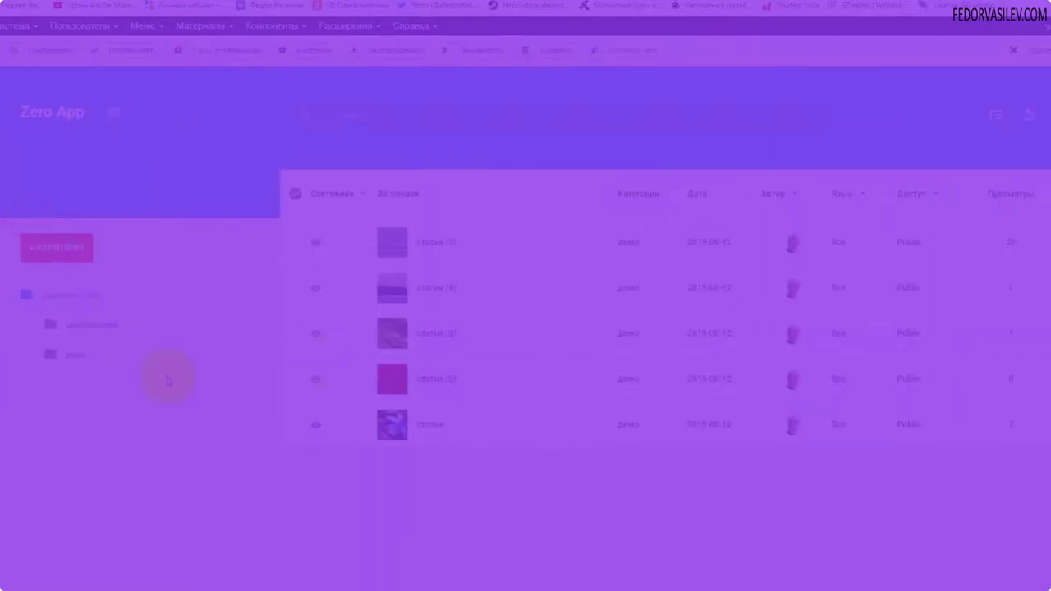
{"action": "left_click", "coordinate": [113, 112]}
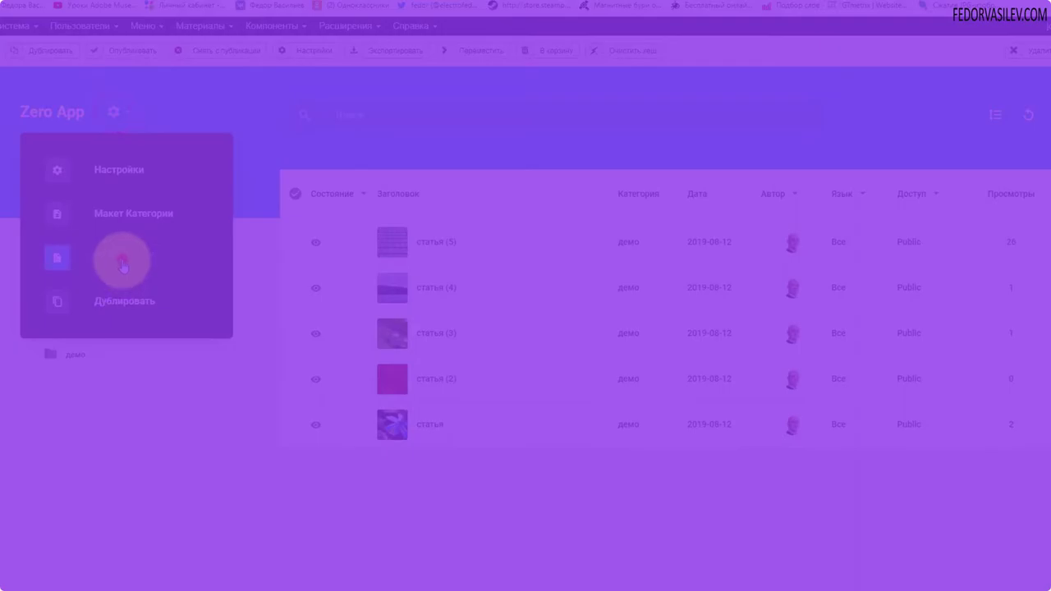